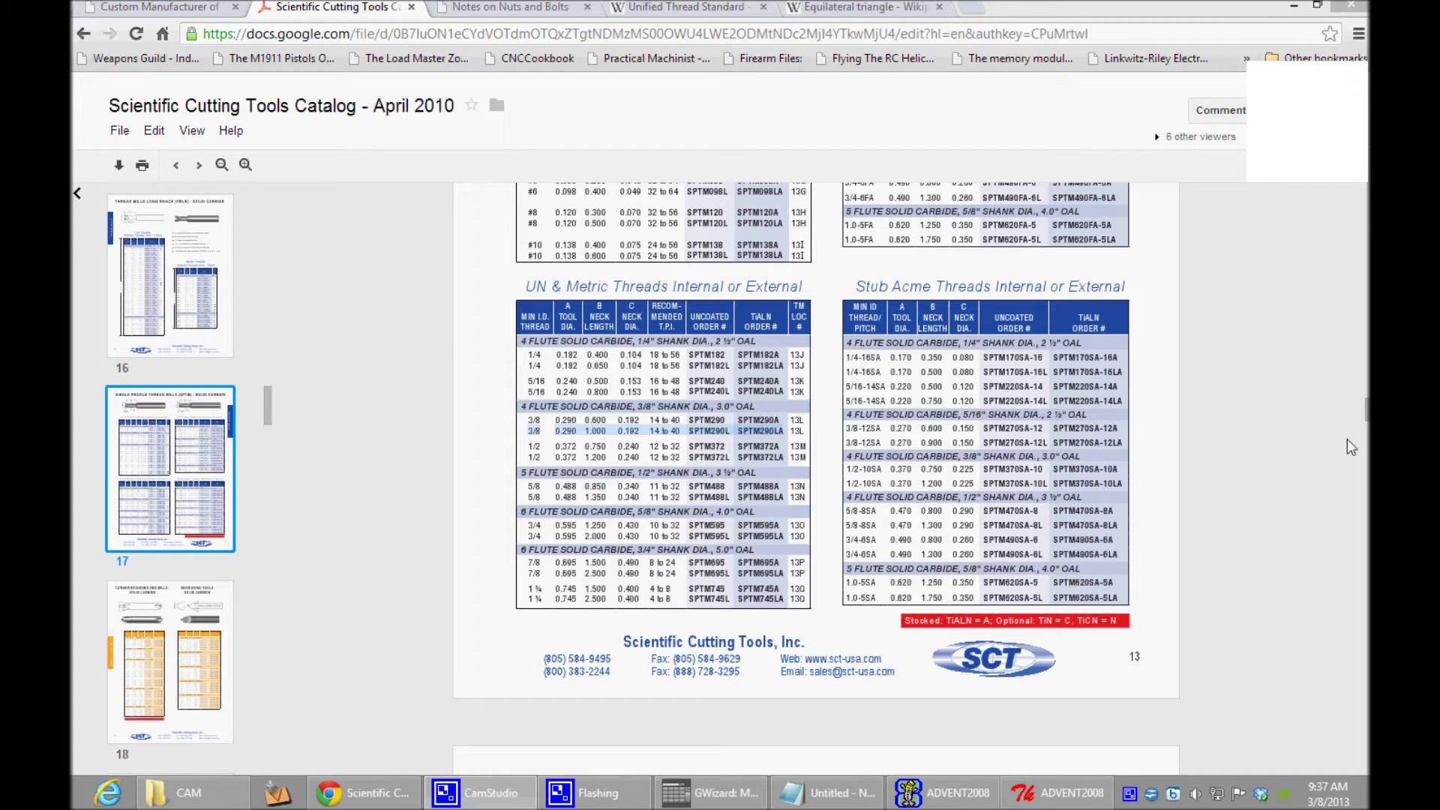
Step: Scroll the SCT catalog up to the Single Profile Thread Mills (SPTM) page 17 tables
scroll(1366, 367, up, 7)
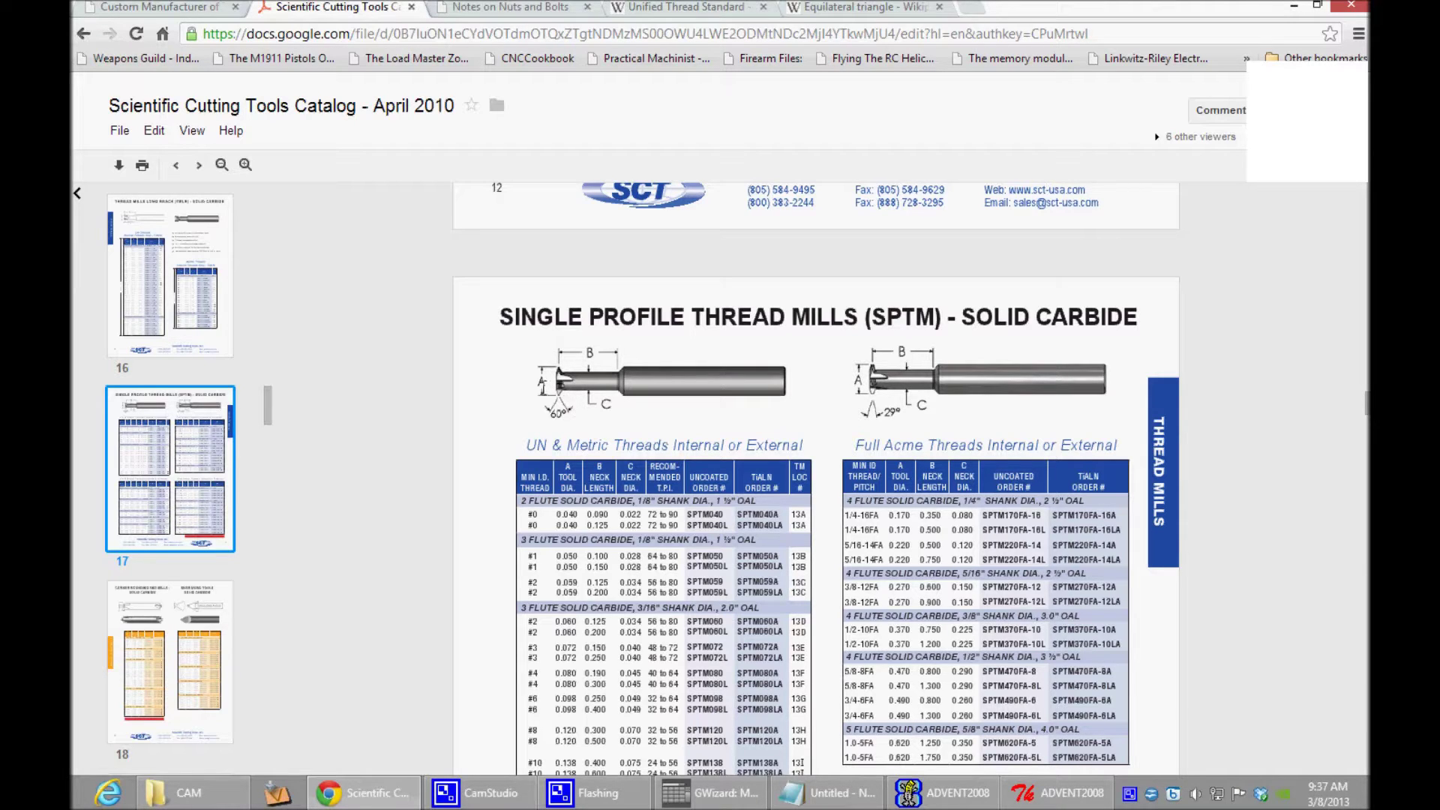
scroll(540, 408, down, 3)
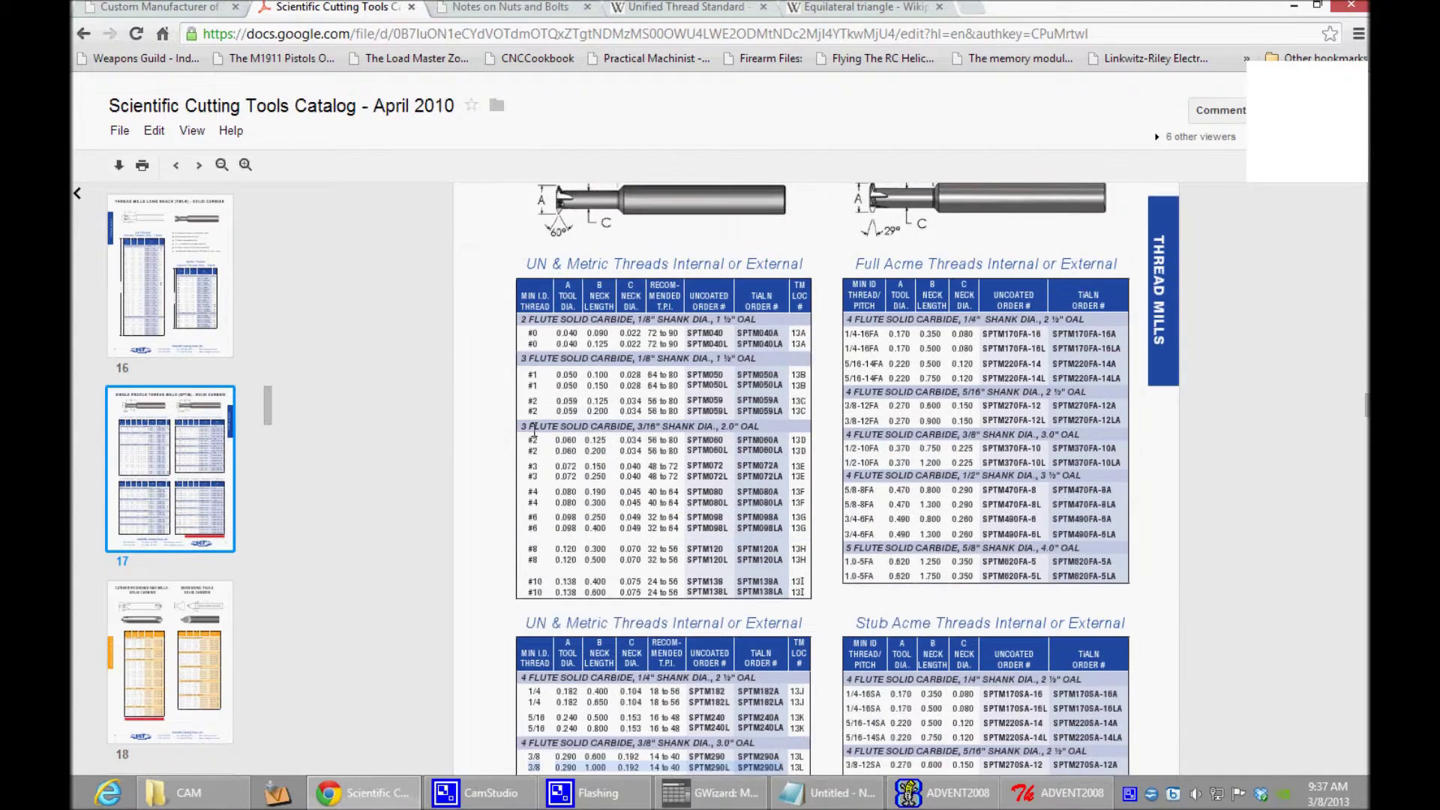
scroll(483, 596, down, 2)
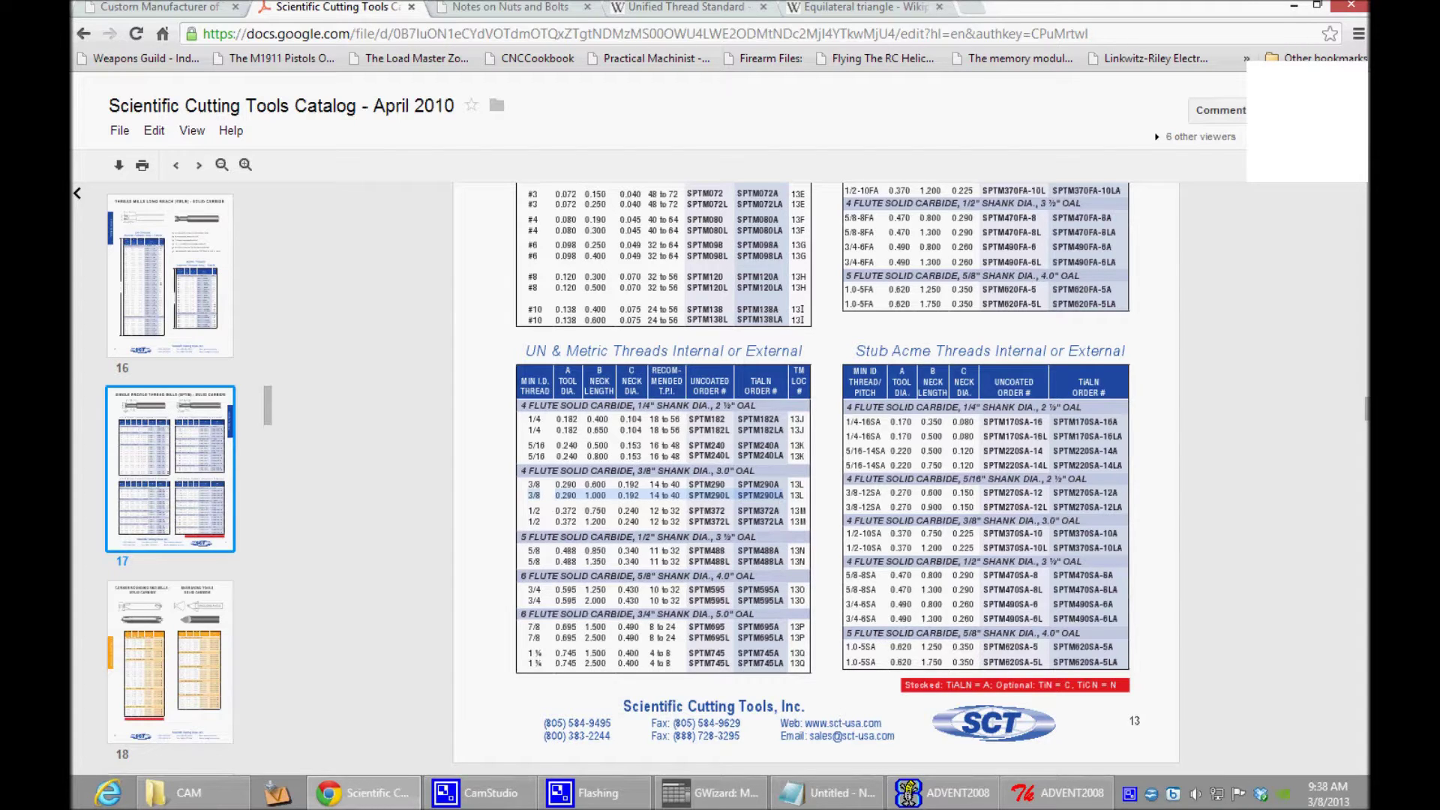
scroll(926, 444, up, 5)
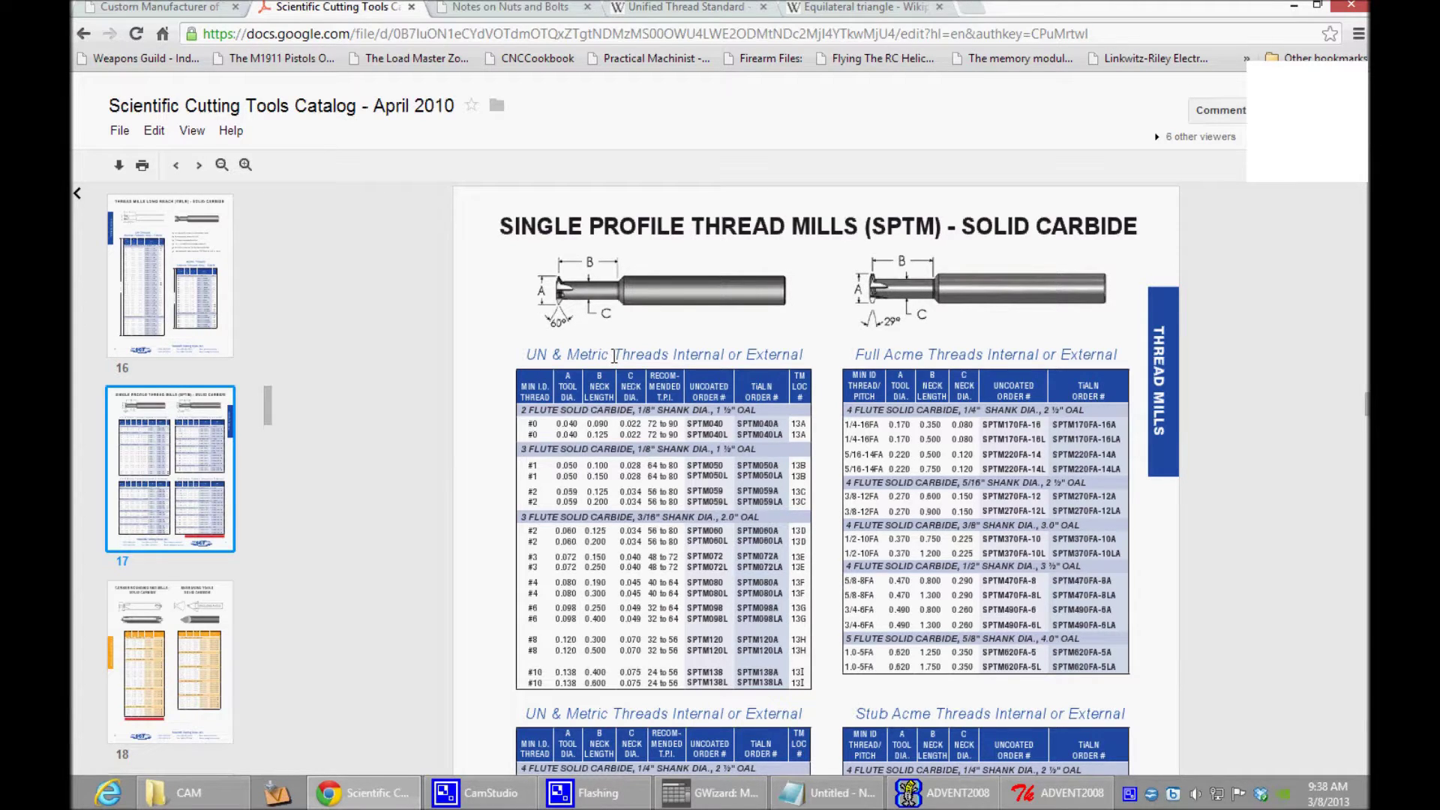
Step: Look at the Equilateral triangle article, then the Unified Thread Standard Basic profile section
click(830, 7)
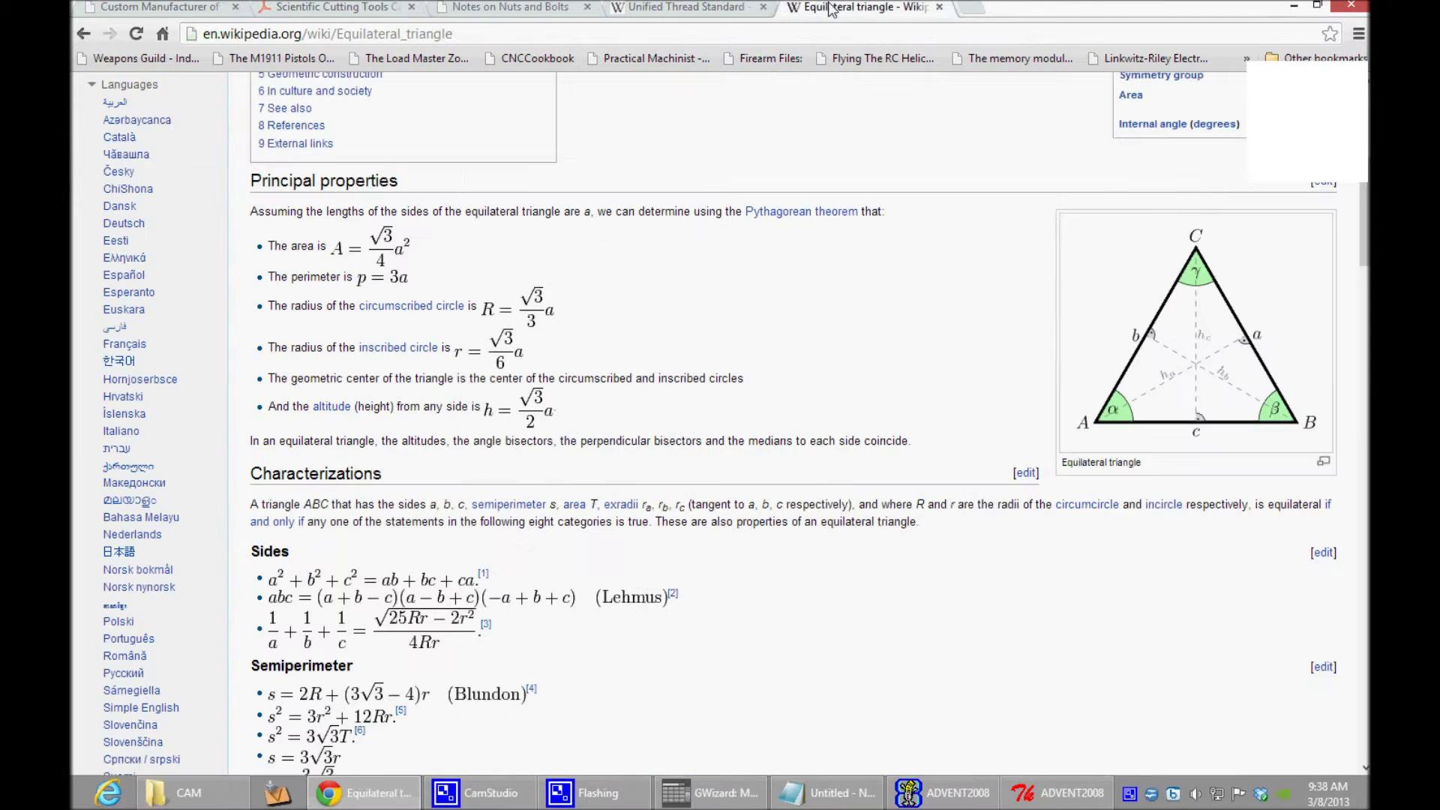
click(677, 9)
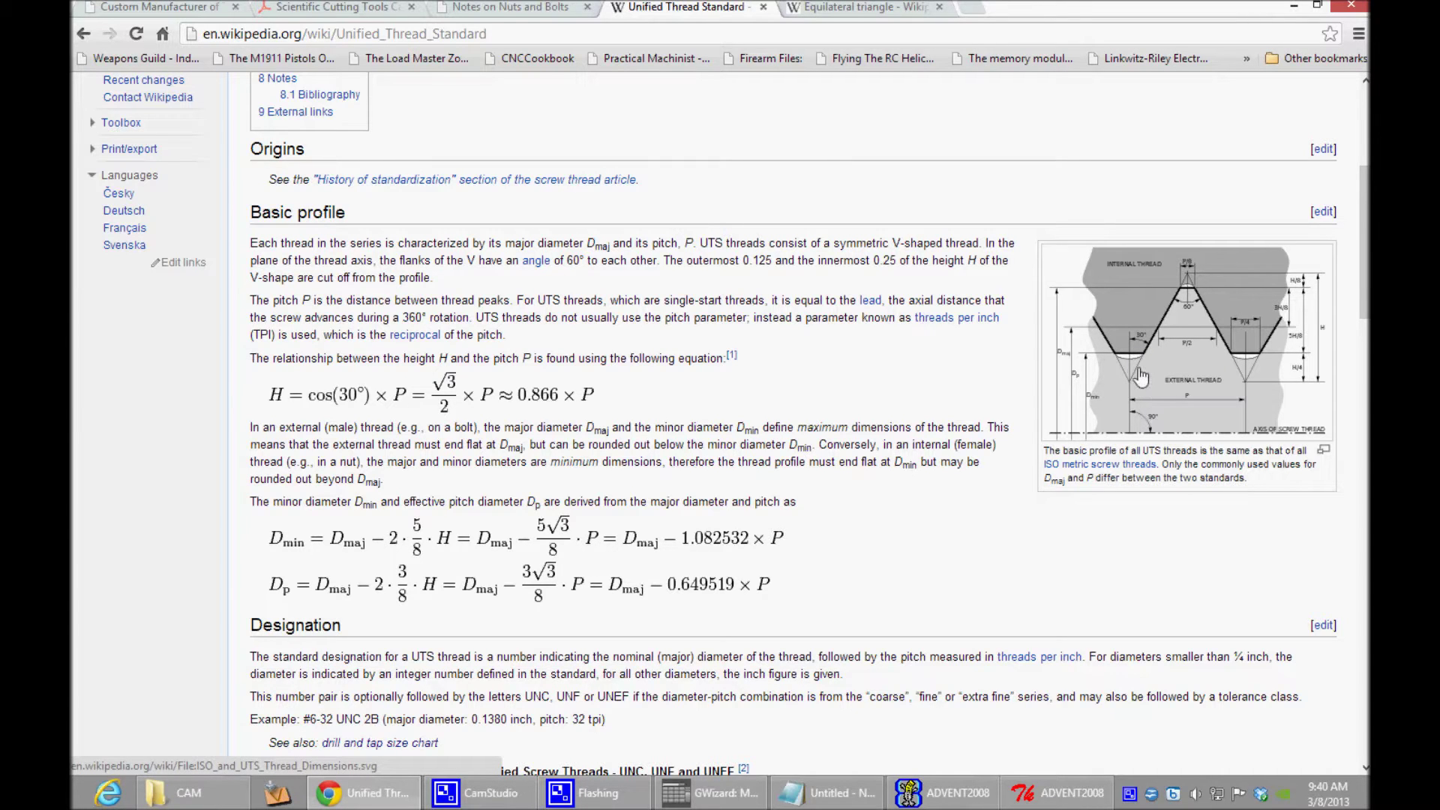
Step: Review the gizmology.net Notes on Nuts and Bolts Thread Terms diagram, then bring up Calculator
click(534, 7)
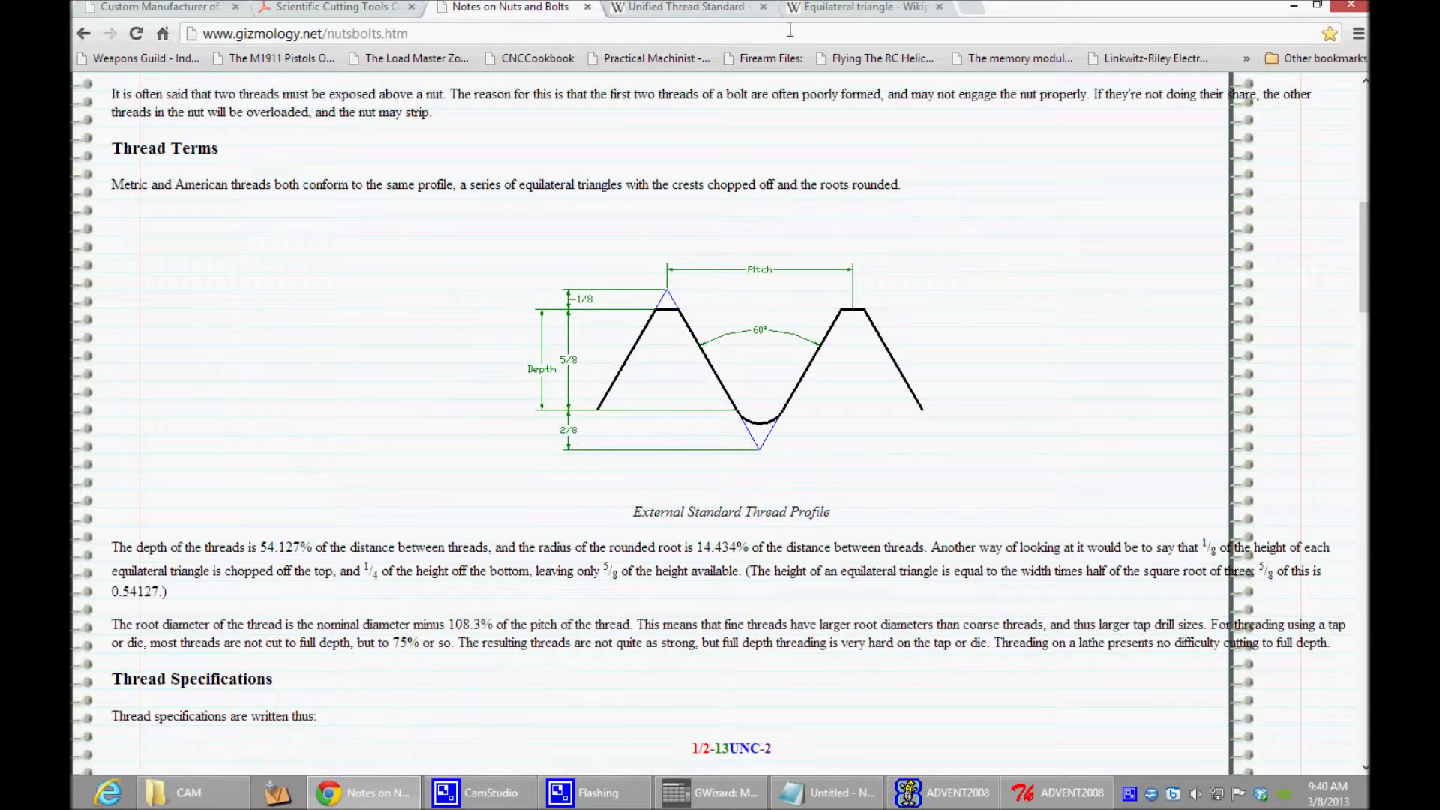
drag(416, 34, 200, 42)
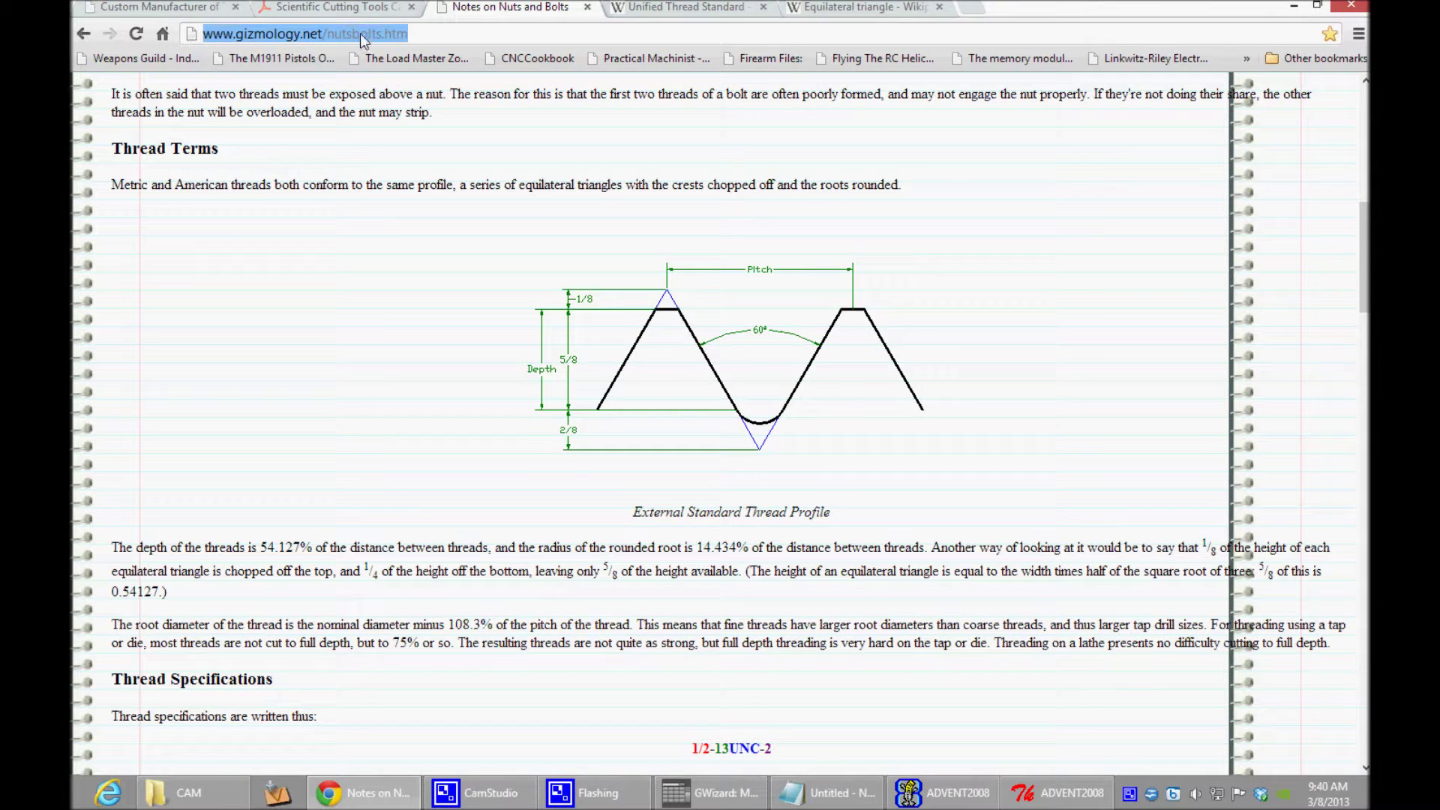
scroll(376, 301, up, 10)
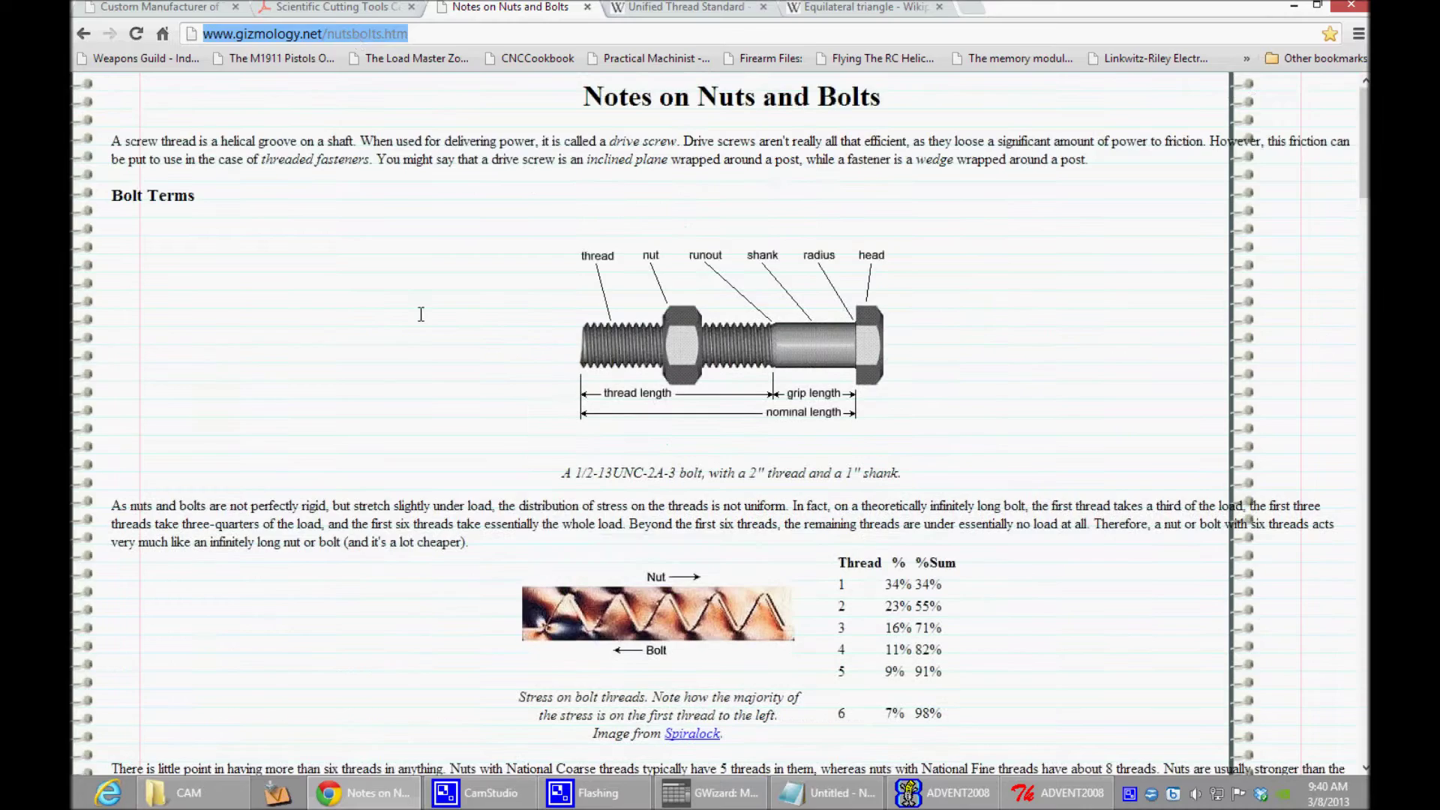
click(738, 105)
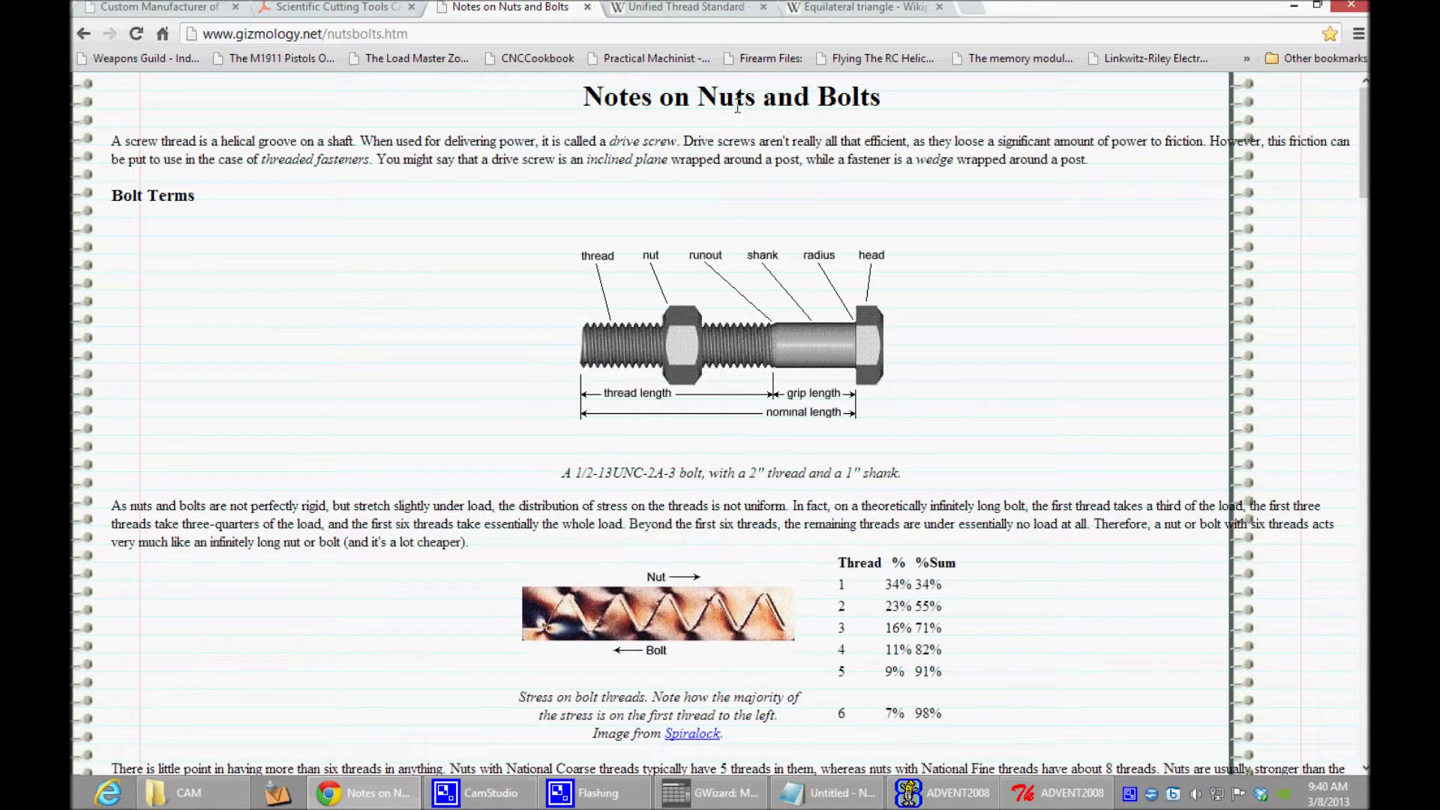
triple_click(870, 99)
scroll(868, 199, down, 8)
scroll(738, 365, down, 3)
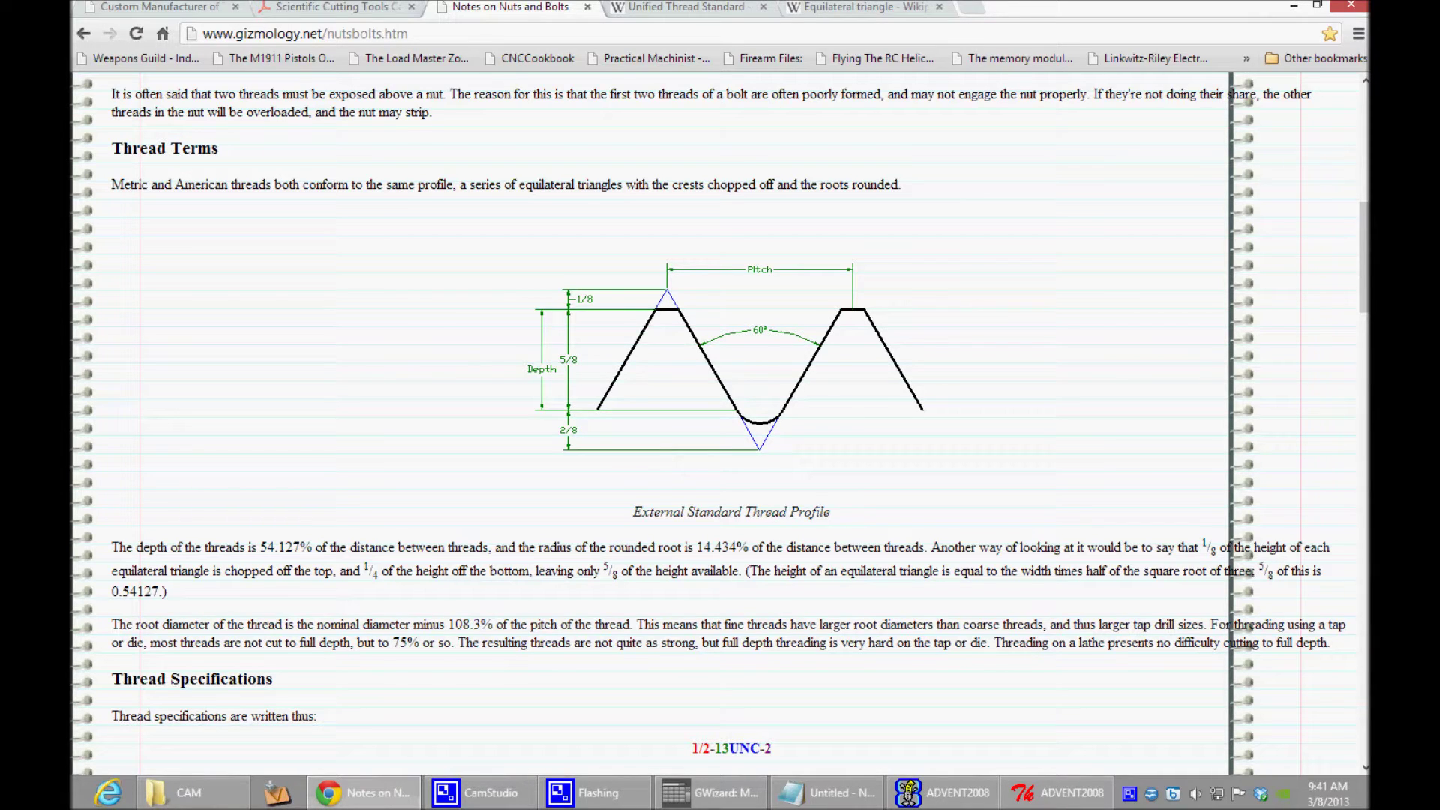
key(alt+Tab)
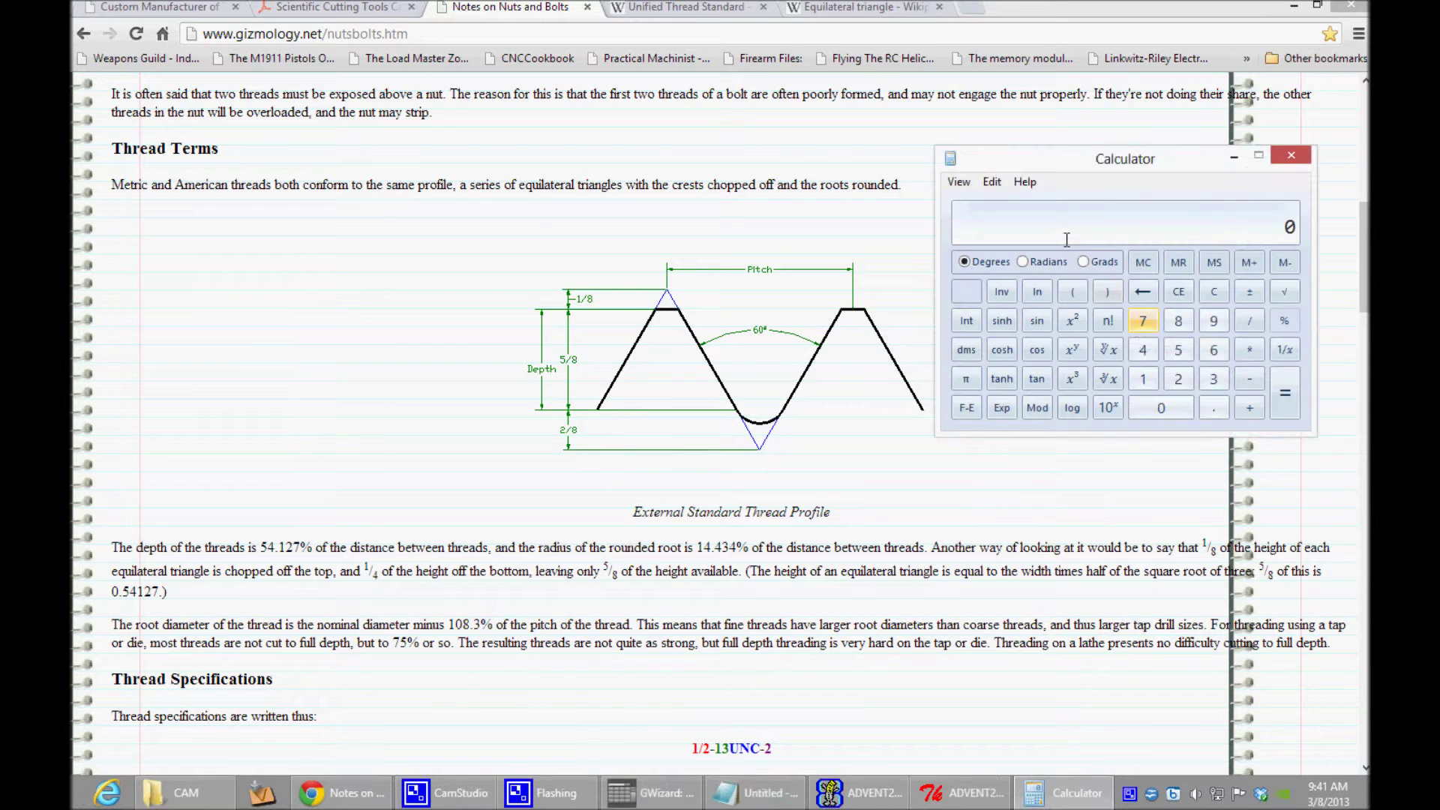
Step: Compute the 16 TPI pitch in Calculator: 1 ÷ 16 = 0.0625
drag(1095, 151, 997, 122)
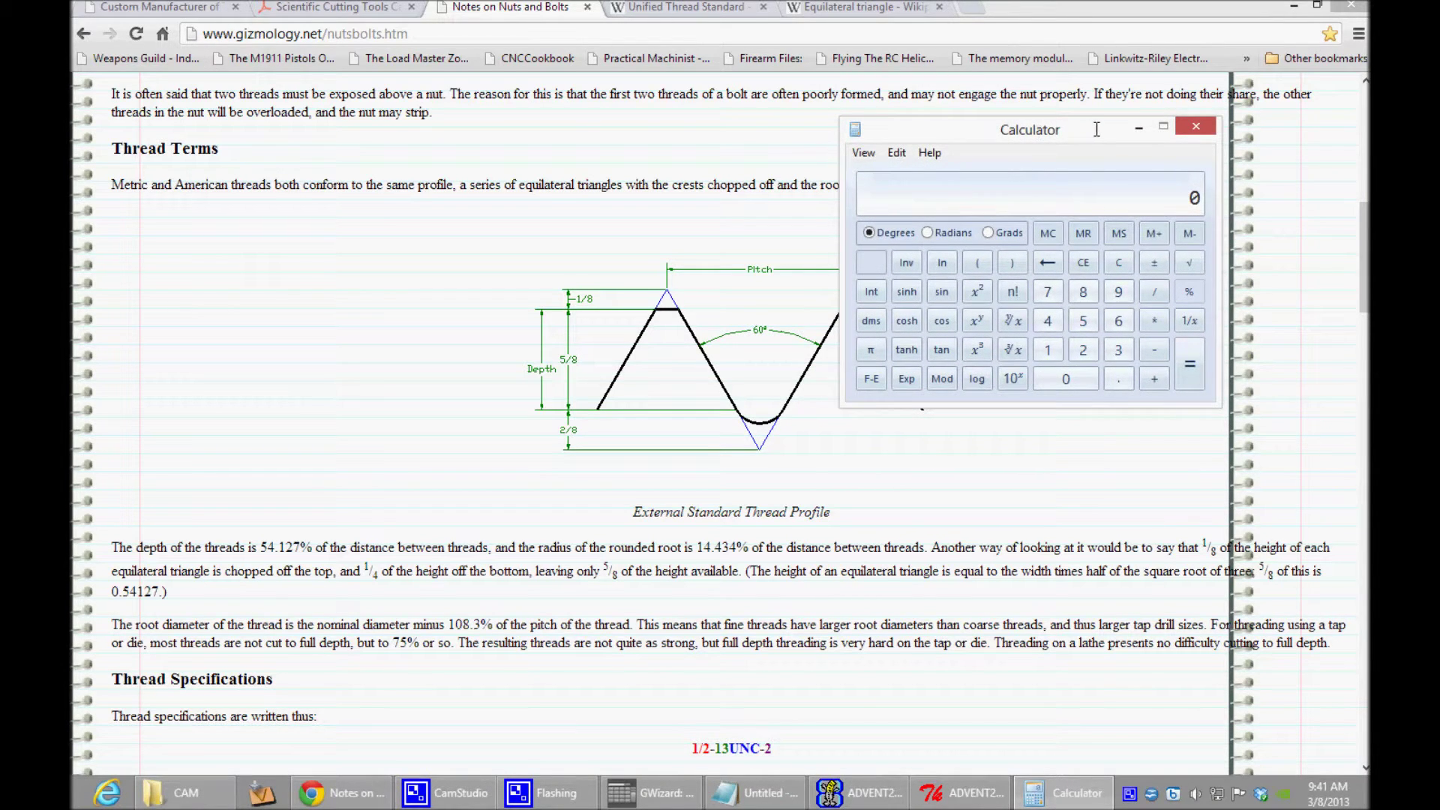
click(1047, 350)
click(1154, 292)
click(1048, 349)
click(1118, 321)
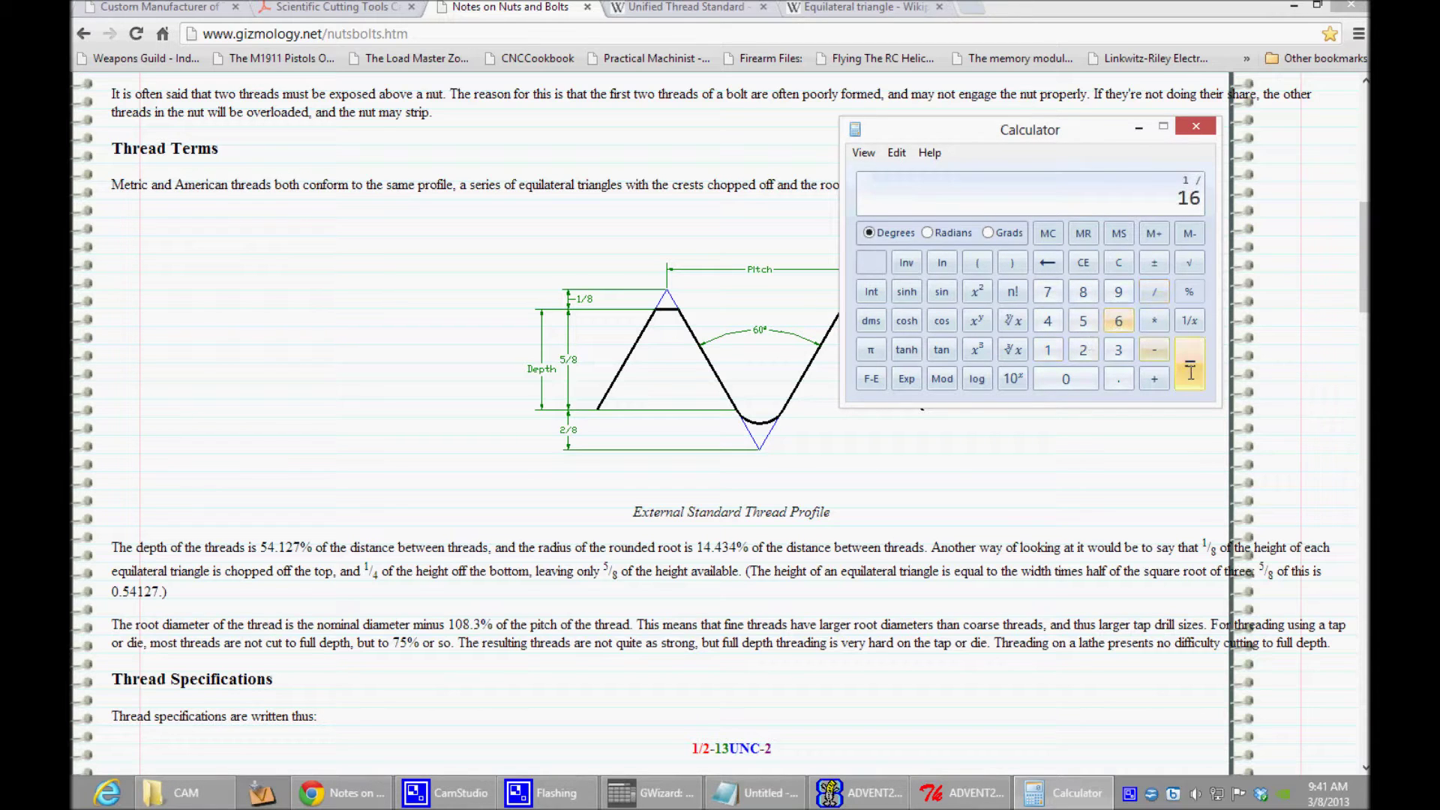
click(1190, 372)
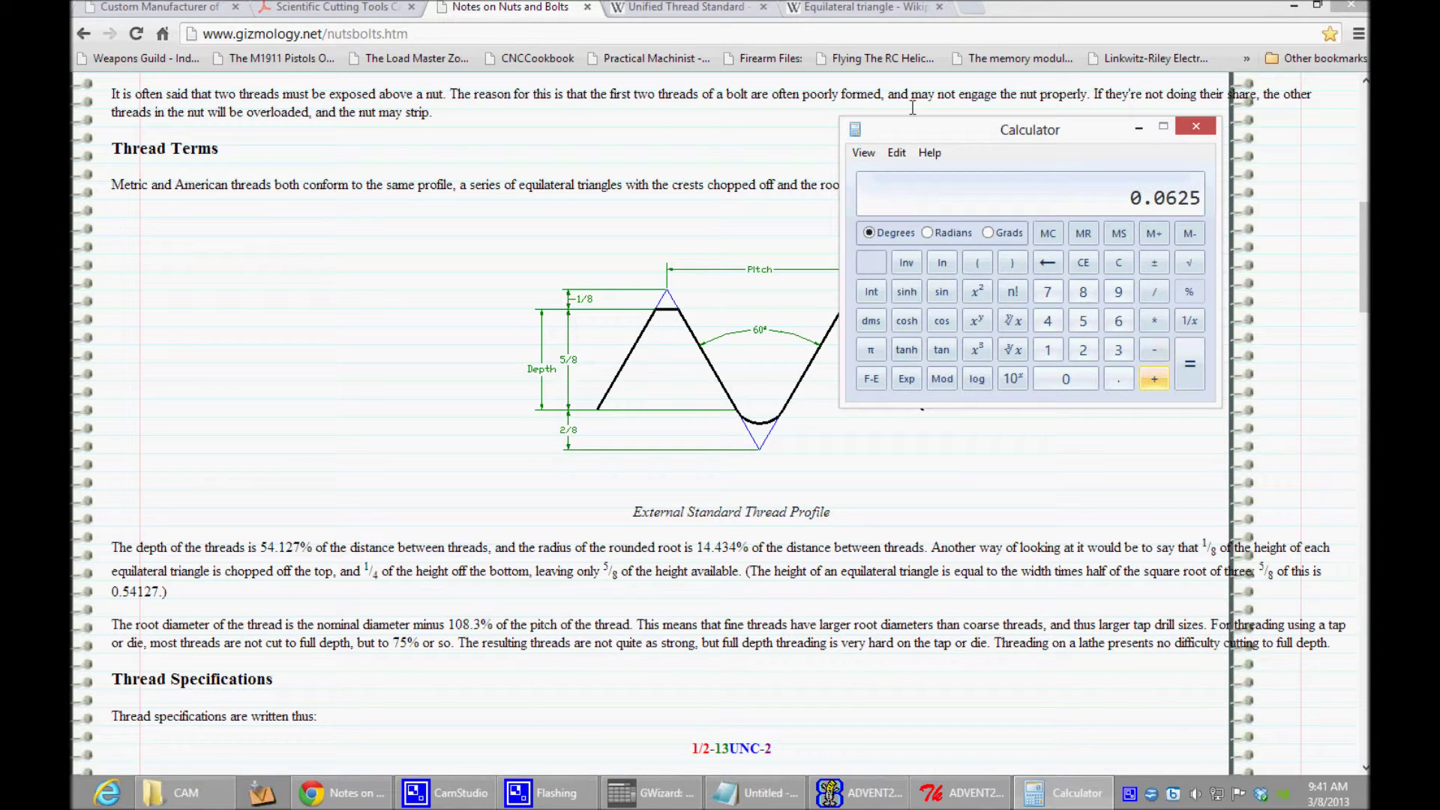
Step: Highlight the equilateral-triangle altitude formula h = √3/2·a, then bring Calculator back
click(847, 6)
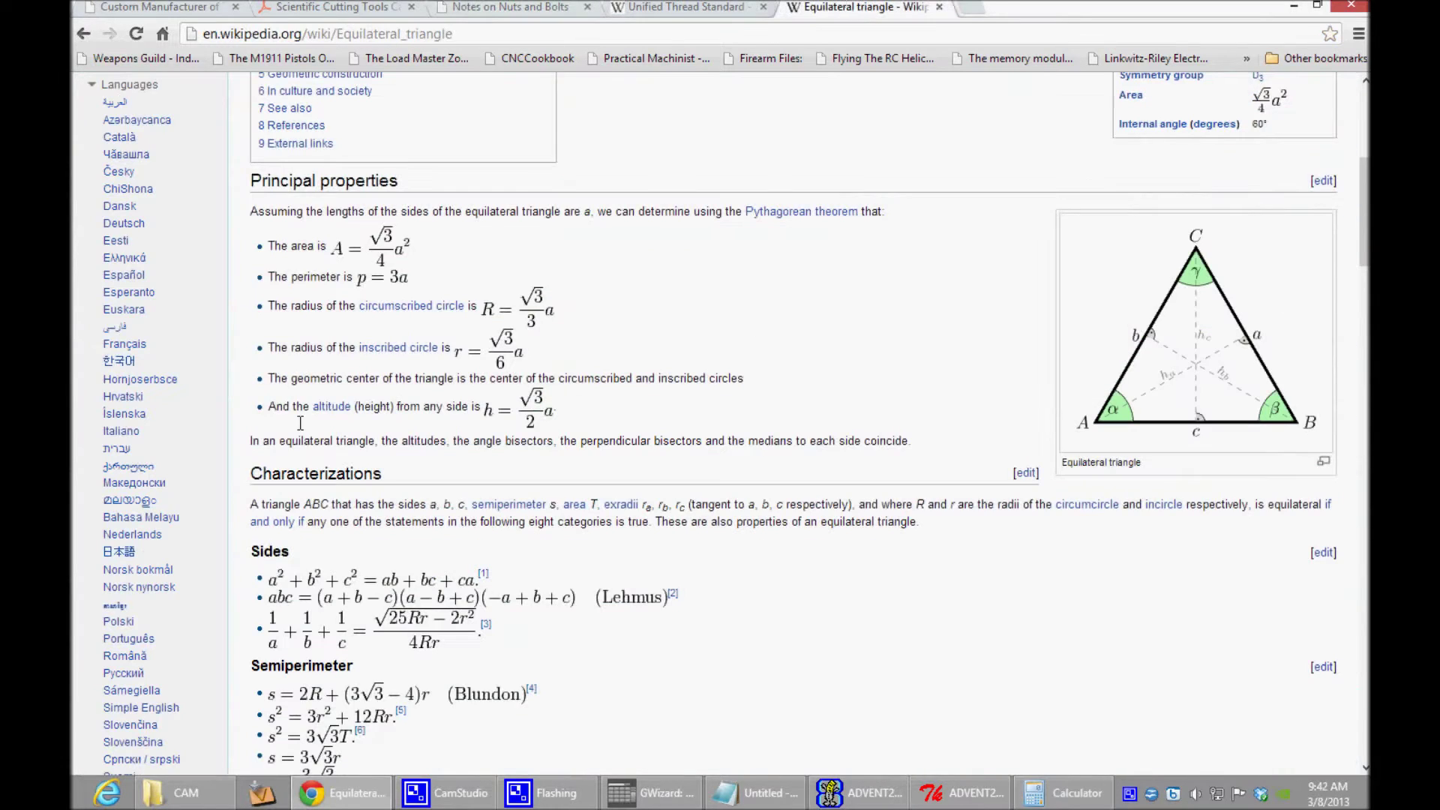
drag(272, 406, 572, 405)
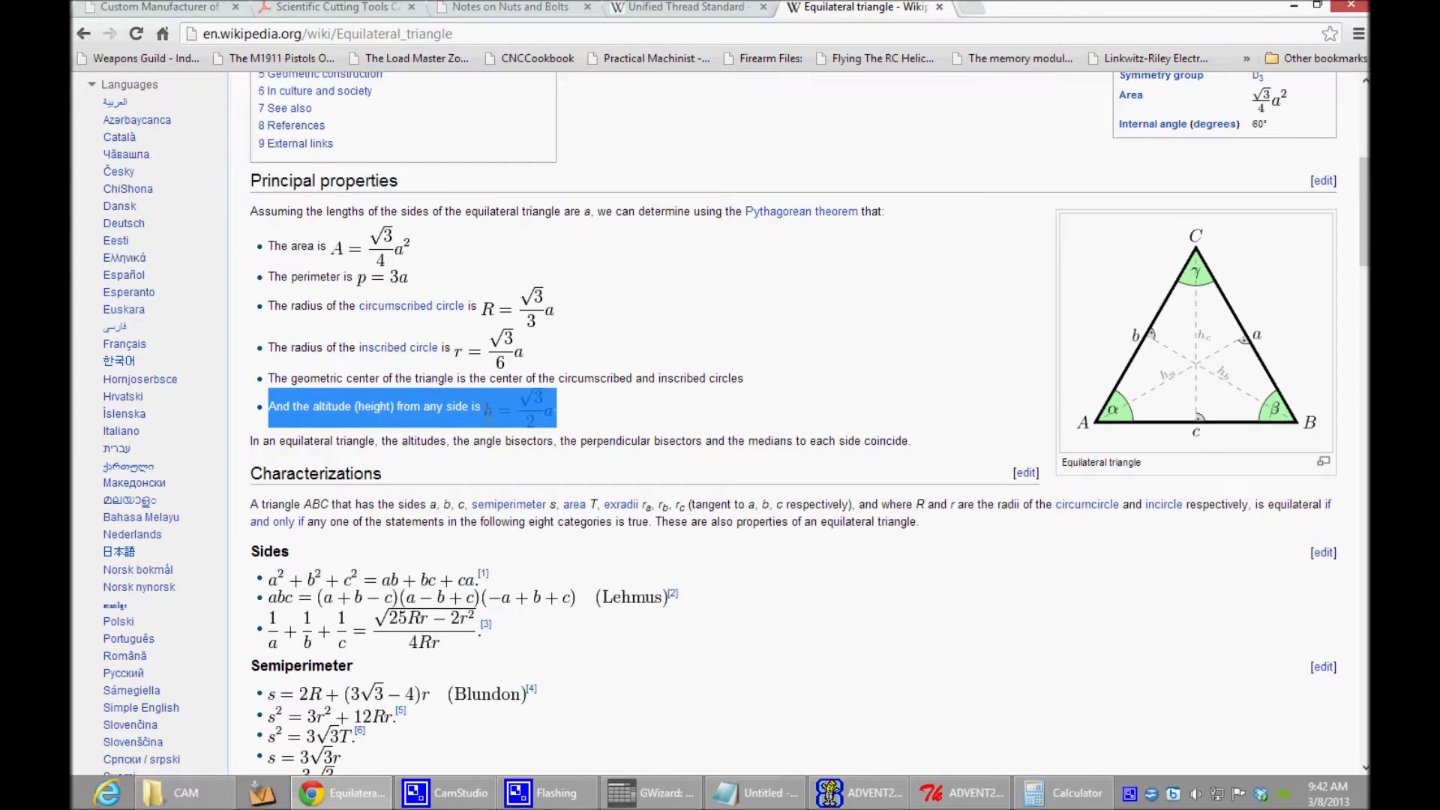
click(619, 412)
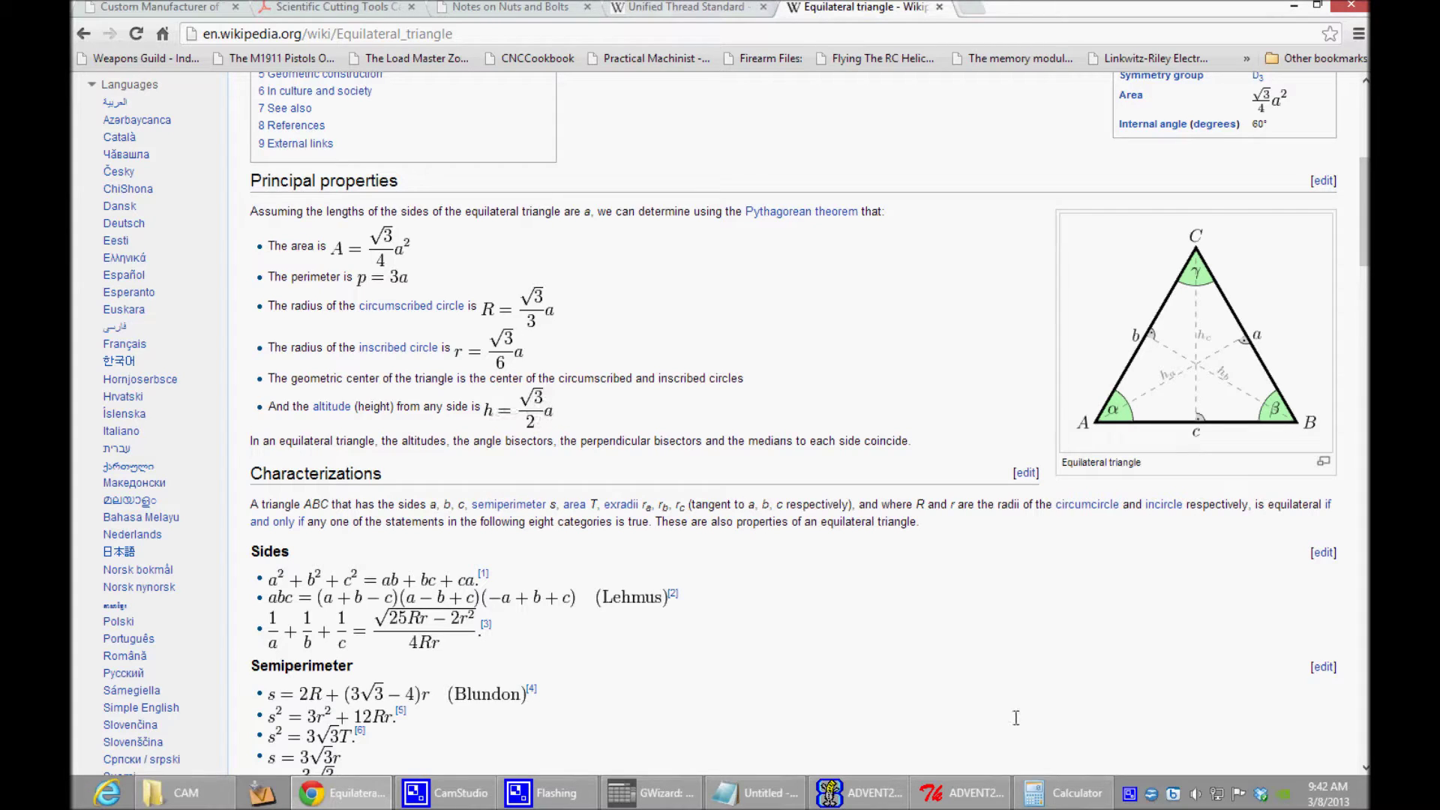
click(1074, 789)
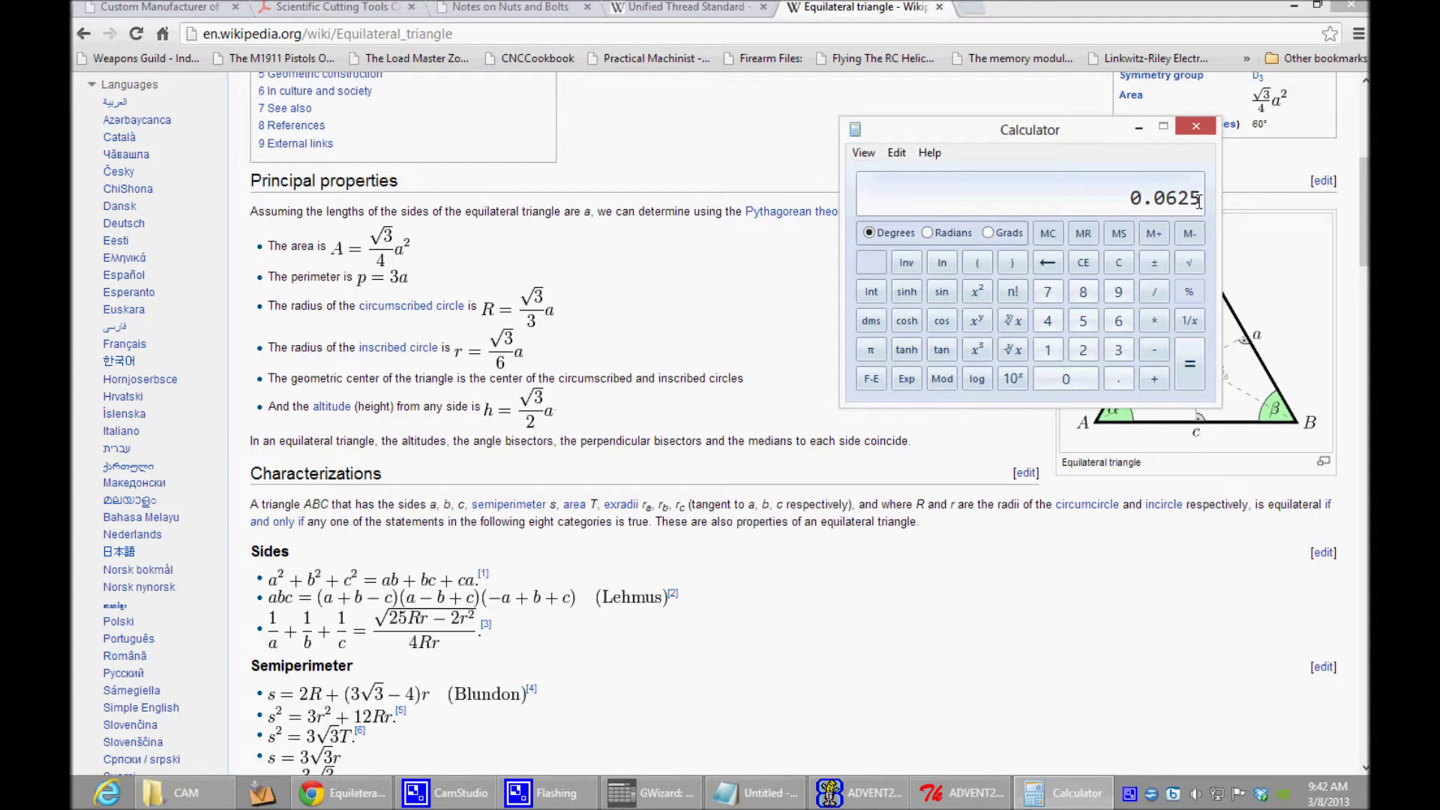
Step: Calculate √3 ÷ 2, about 0.866
click(1120, 351)
click(1012, 320)
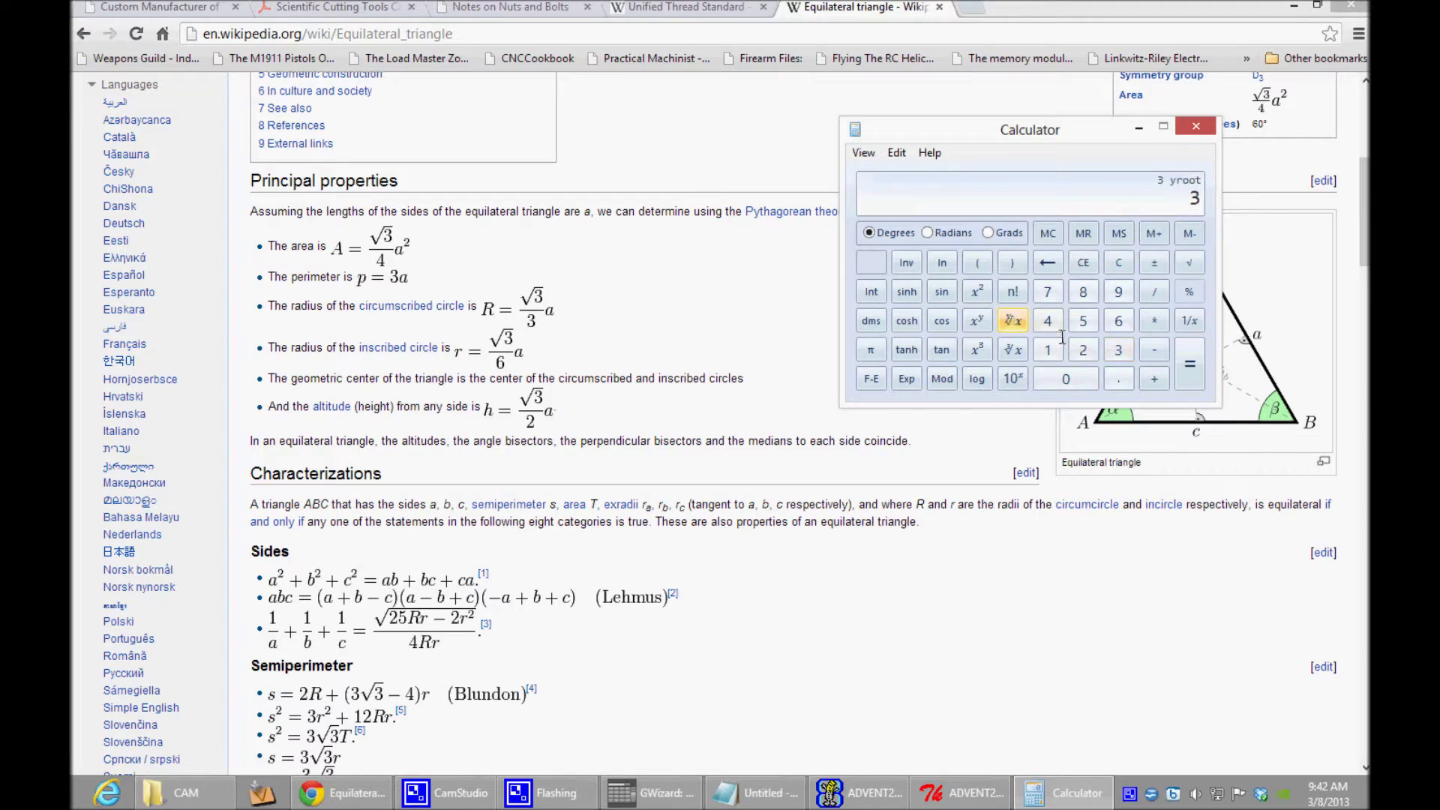
click(1084, 350)
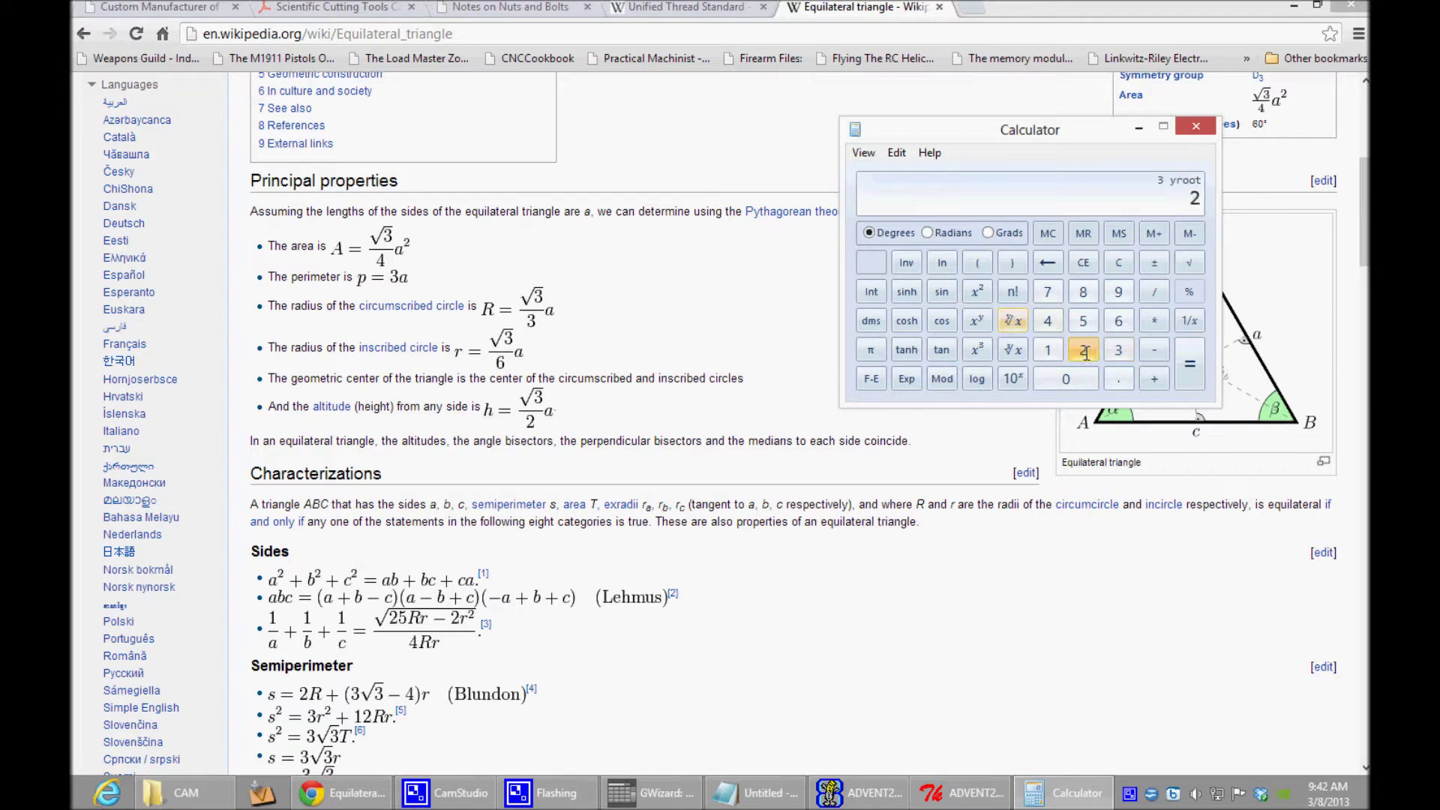
click(1190, 362)
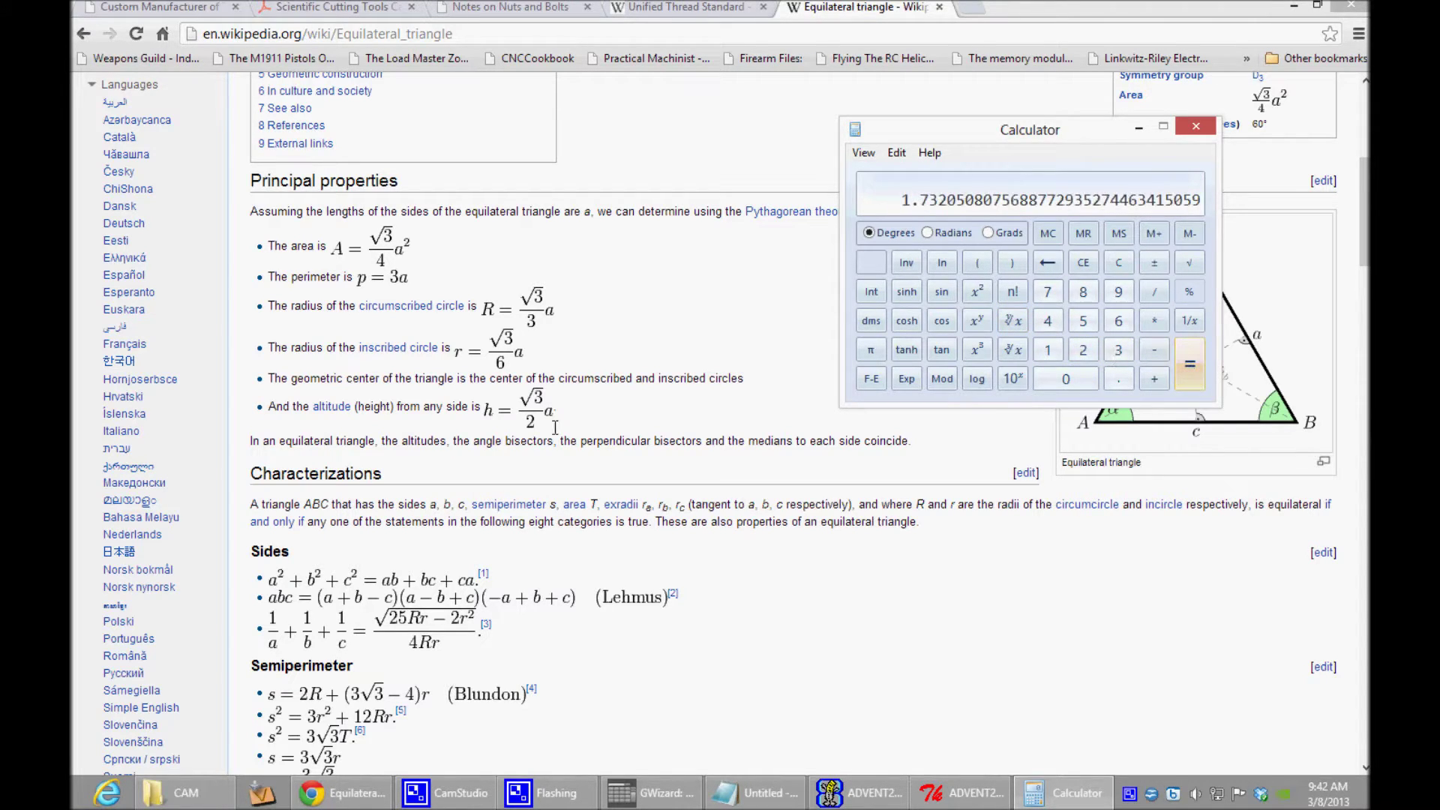
click(1155, 291)
click(1083, 350)
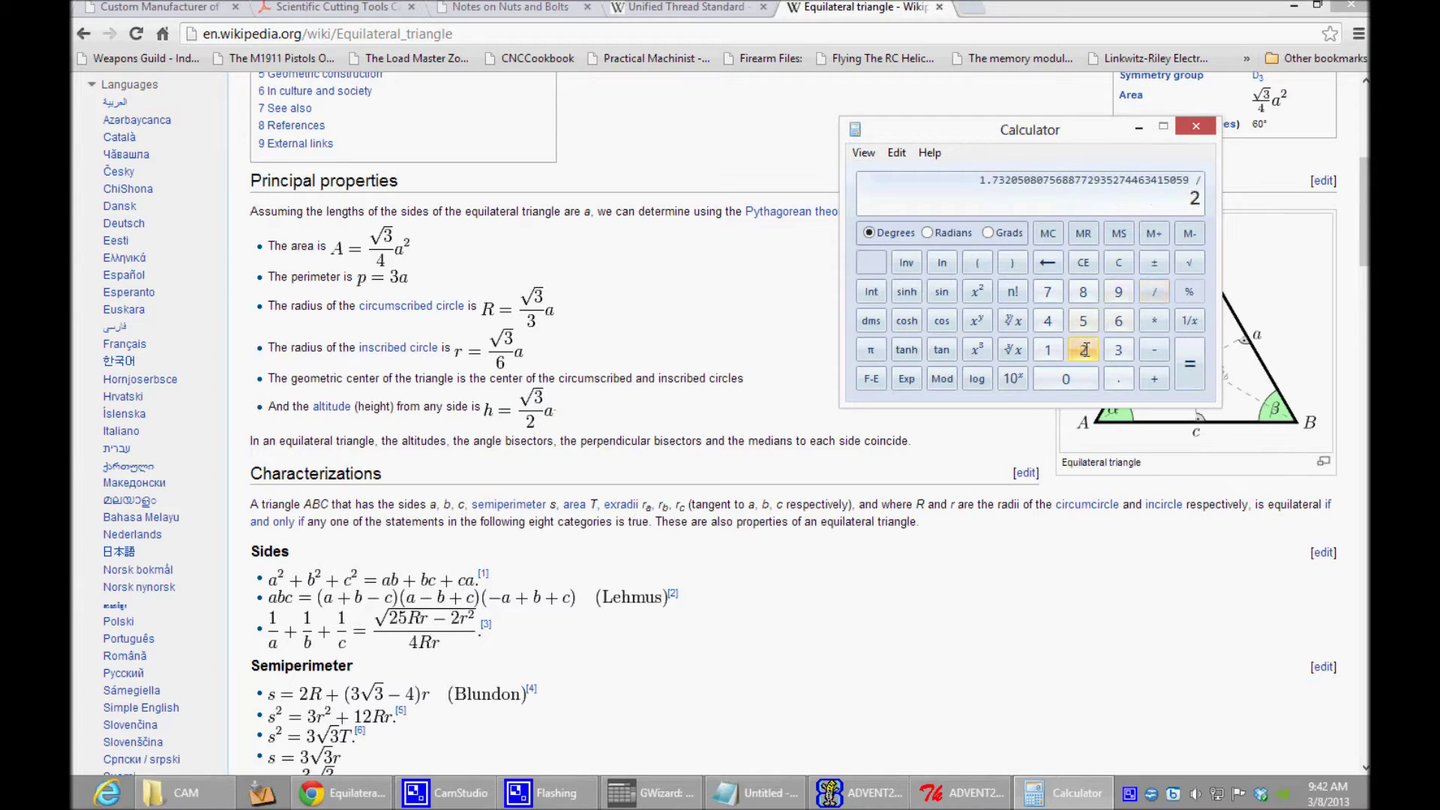
click(1188, 362)
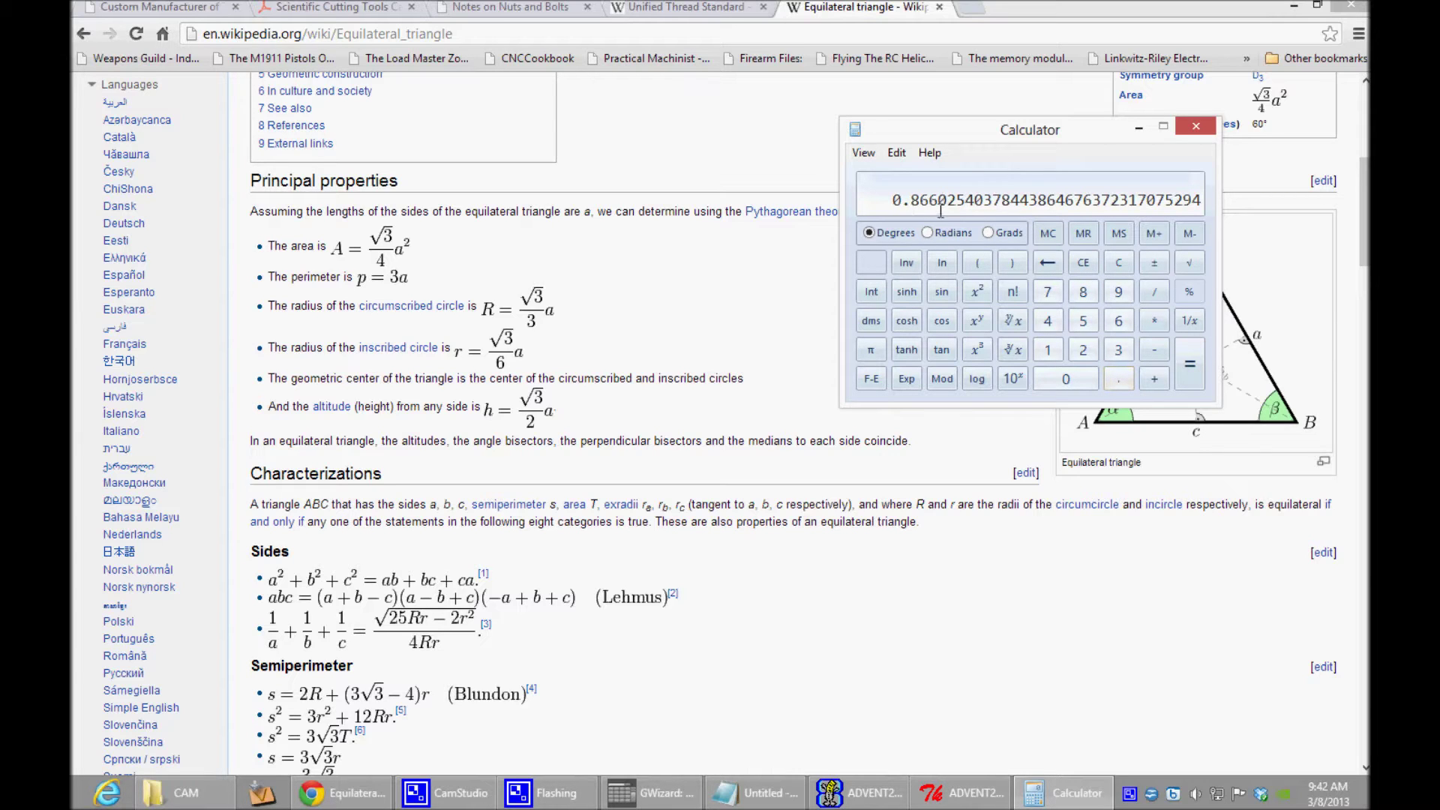
Step: Enter the rounded value 0.866, correcting the mistyped extra digits
click(1111, 379)
click(1082, 290)
click(1117, 316)
click(1117, 319)
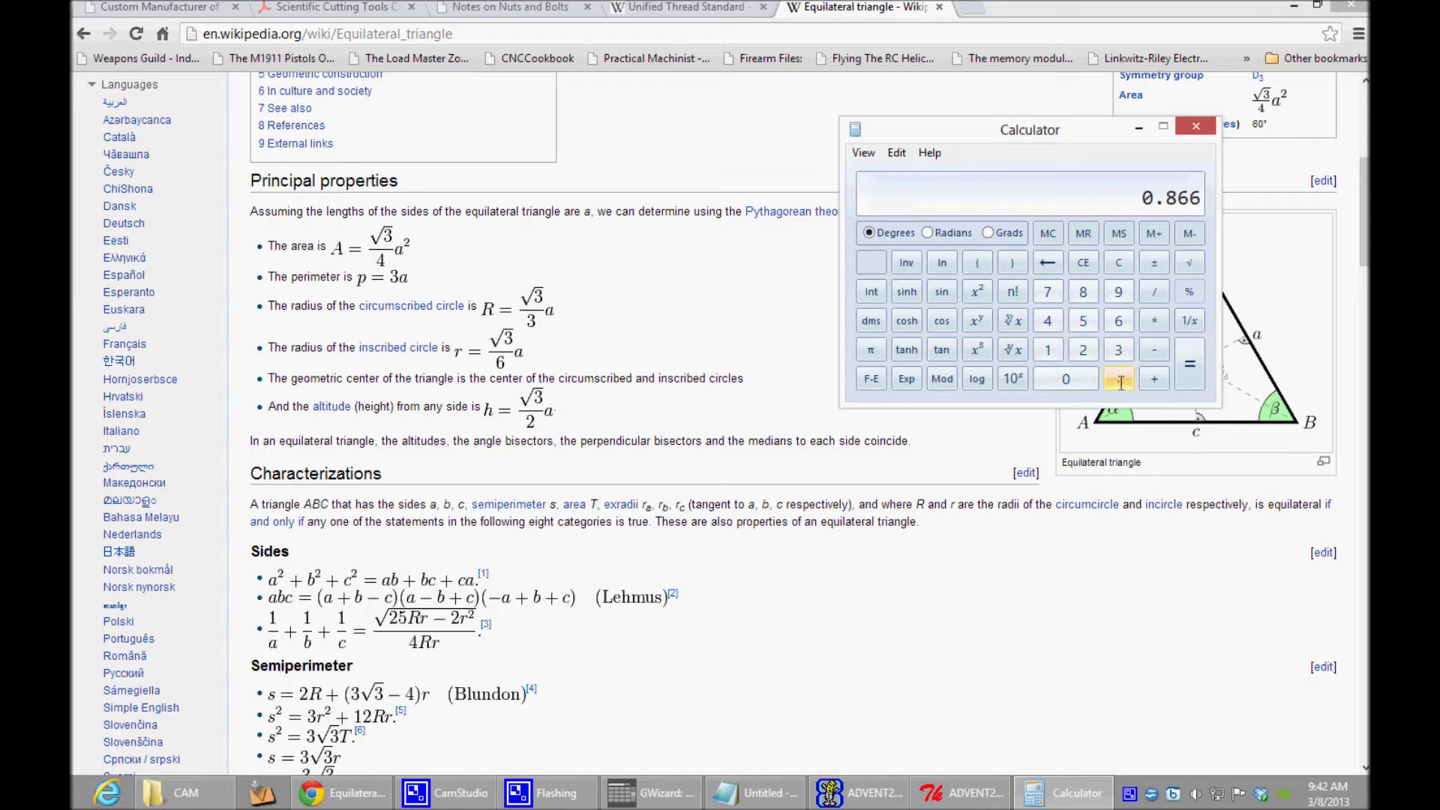
click(1076, 379)
click(1118, 321)
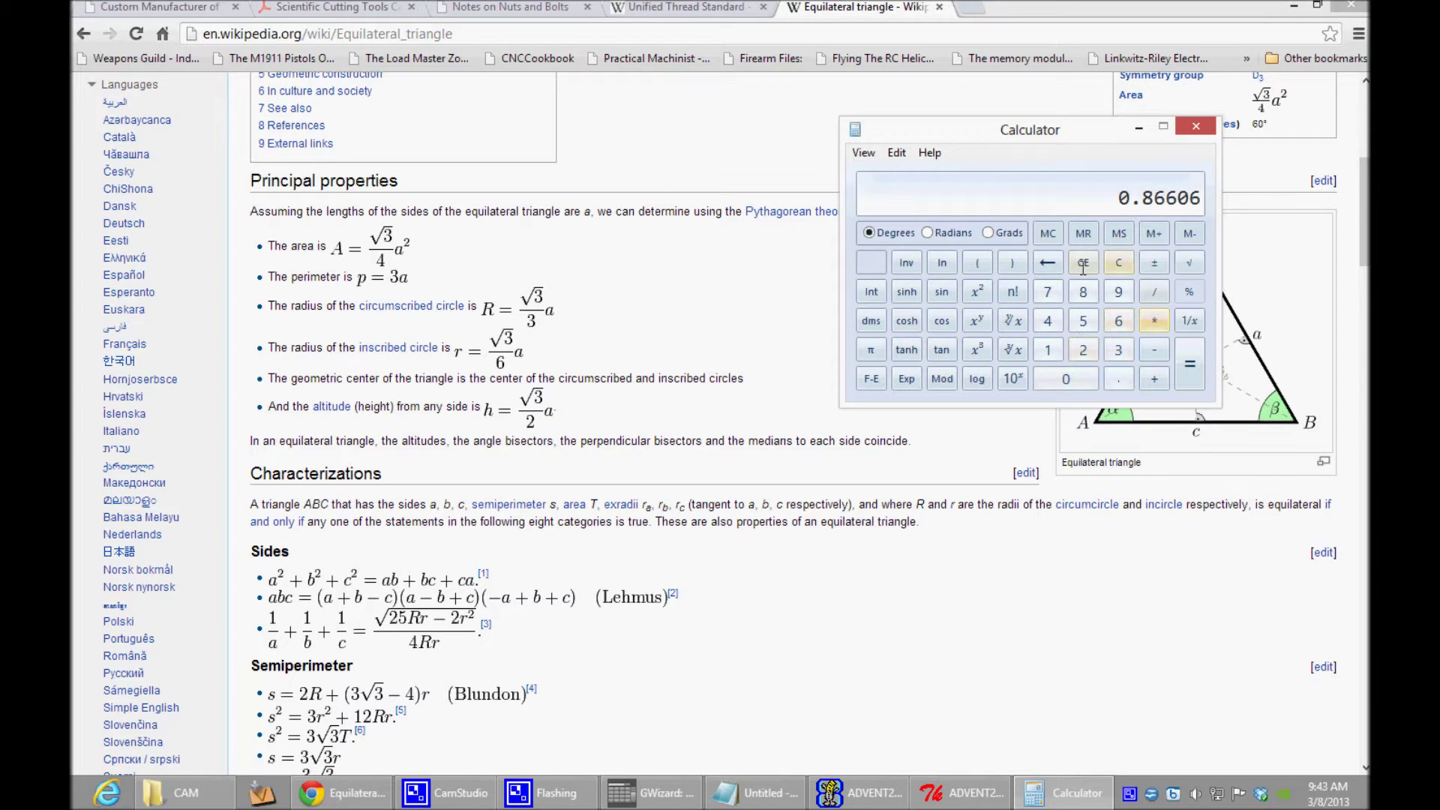
click(1047, 261)
click(1047, 262)
Step: Multiply 0.866 by the 0.0625 pitch to get thread height 0.054125
click(1154, 321)
click(1118, 379)
click(1066, 378)
click(1118, 321)
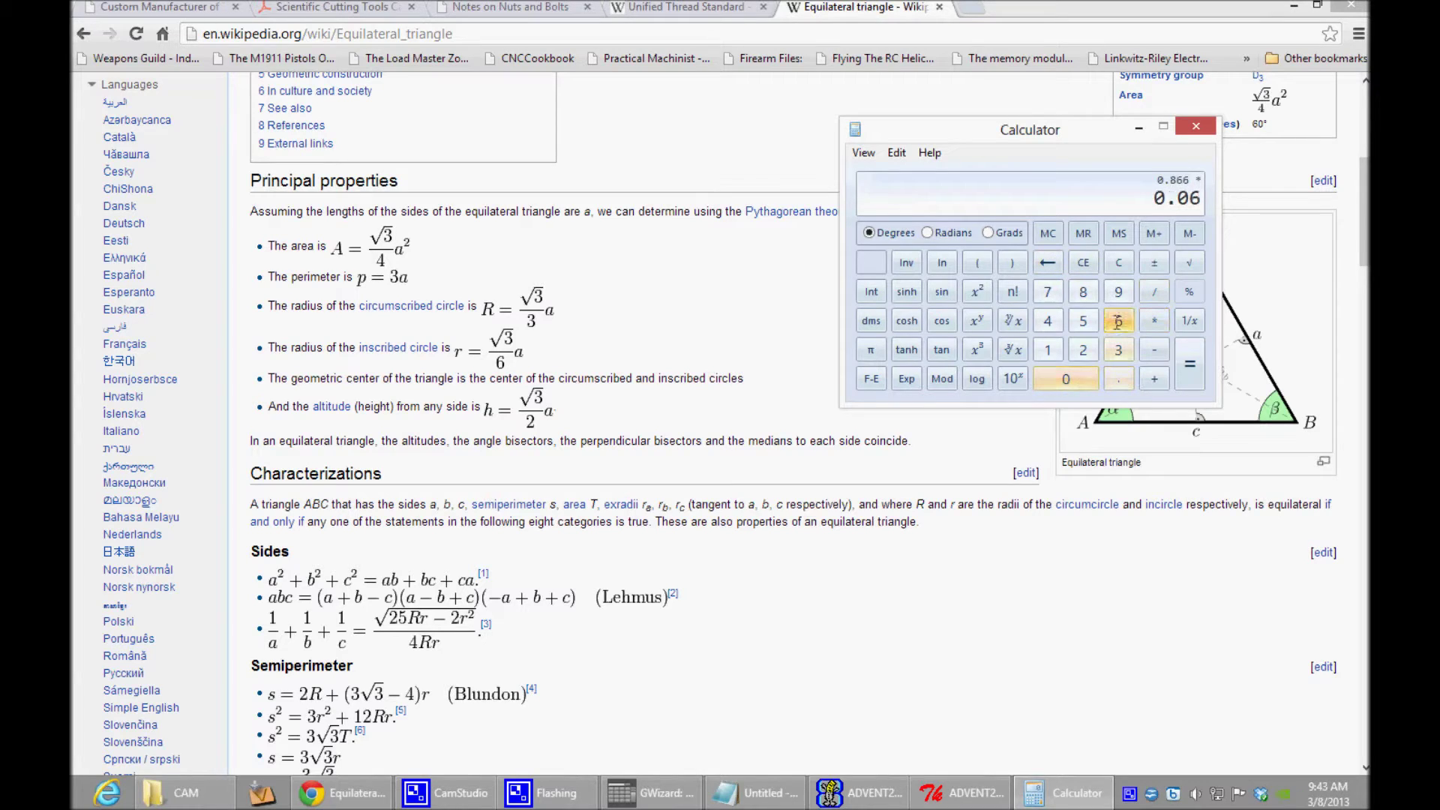
click(1083, 349)
click(1089, 317)
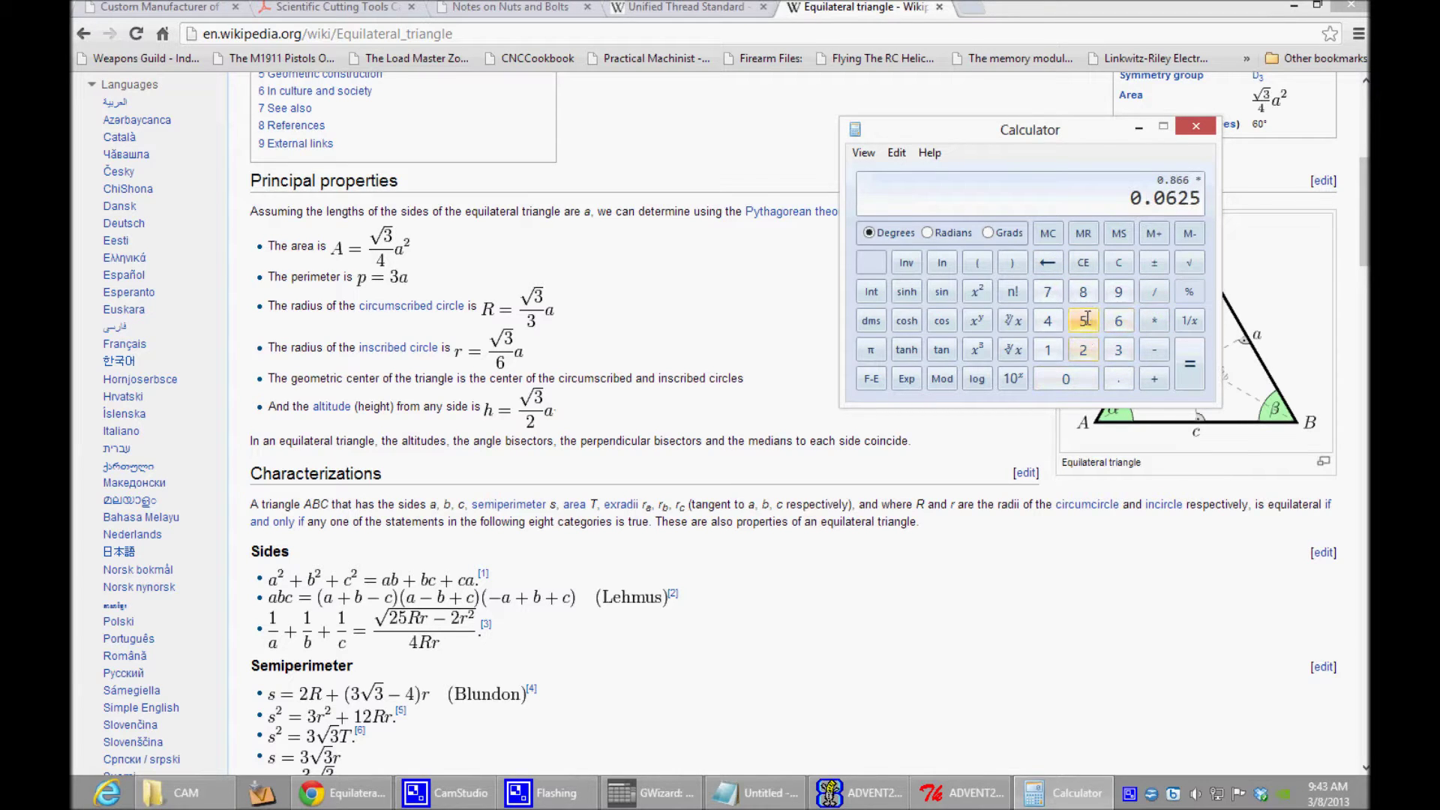
click(1189, 364)
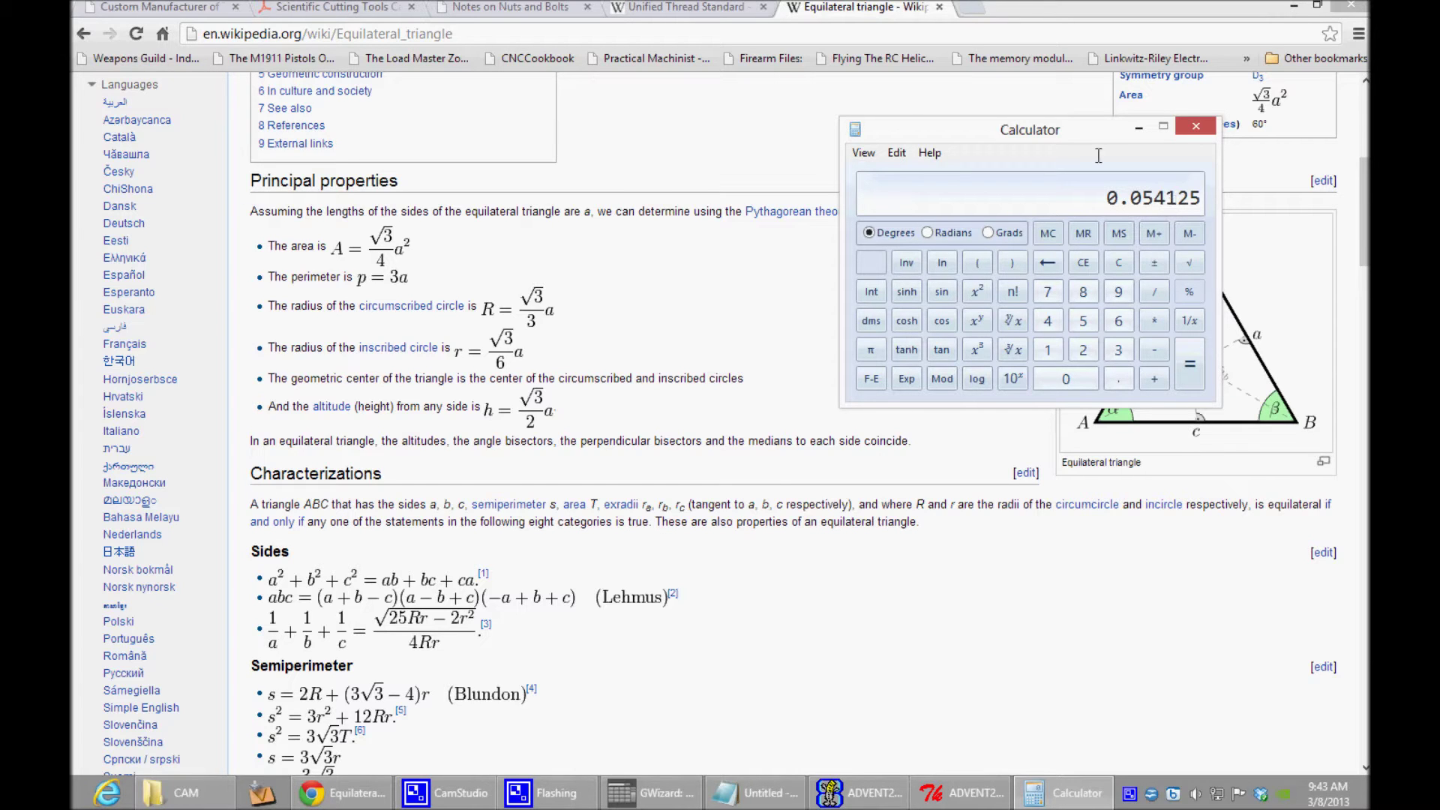
Step: Reposition Calculator so the thread notes diagram is visible beside it
drag(1025, 134, 797, 130)
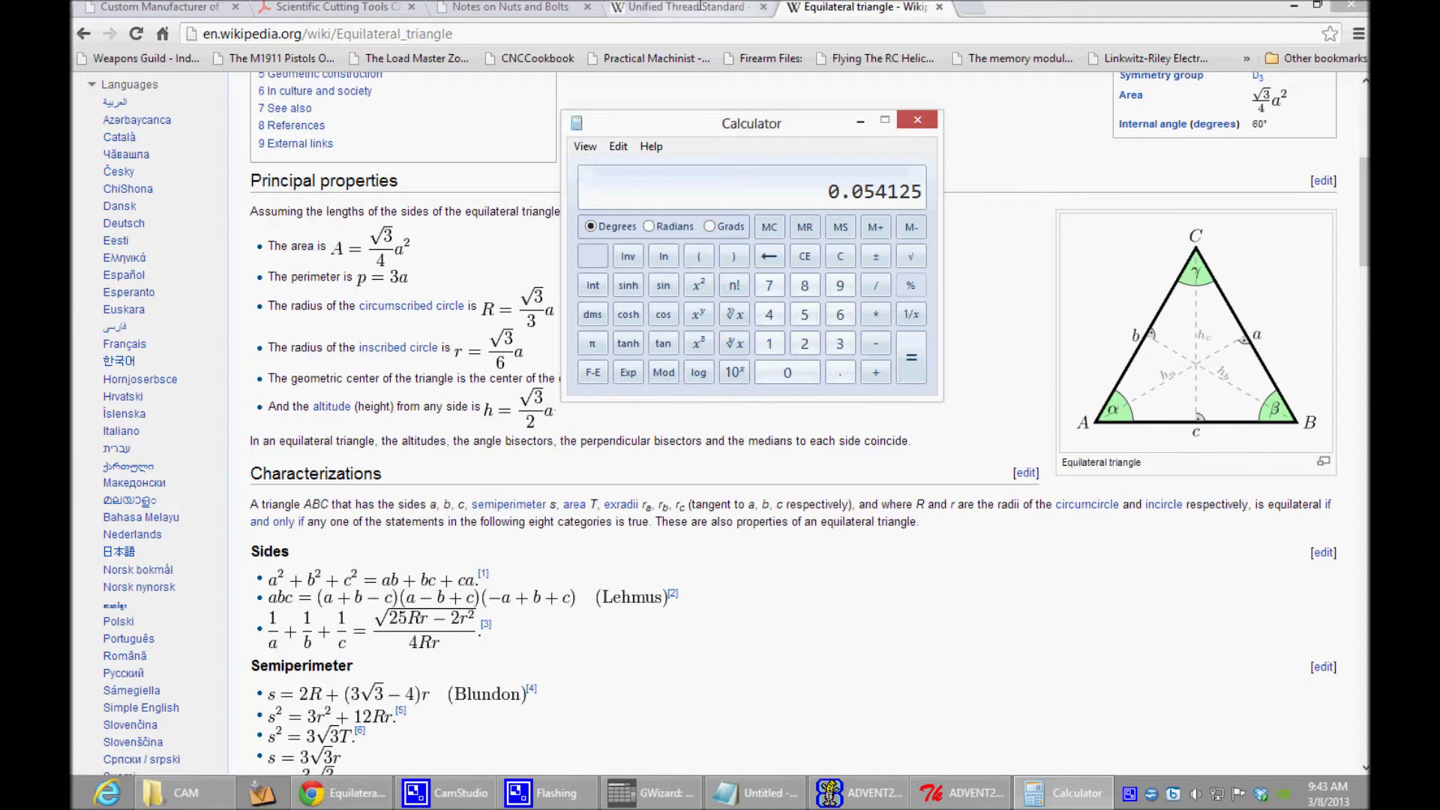
click(525, 9)
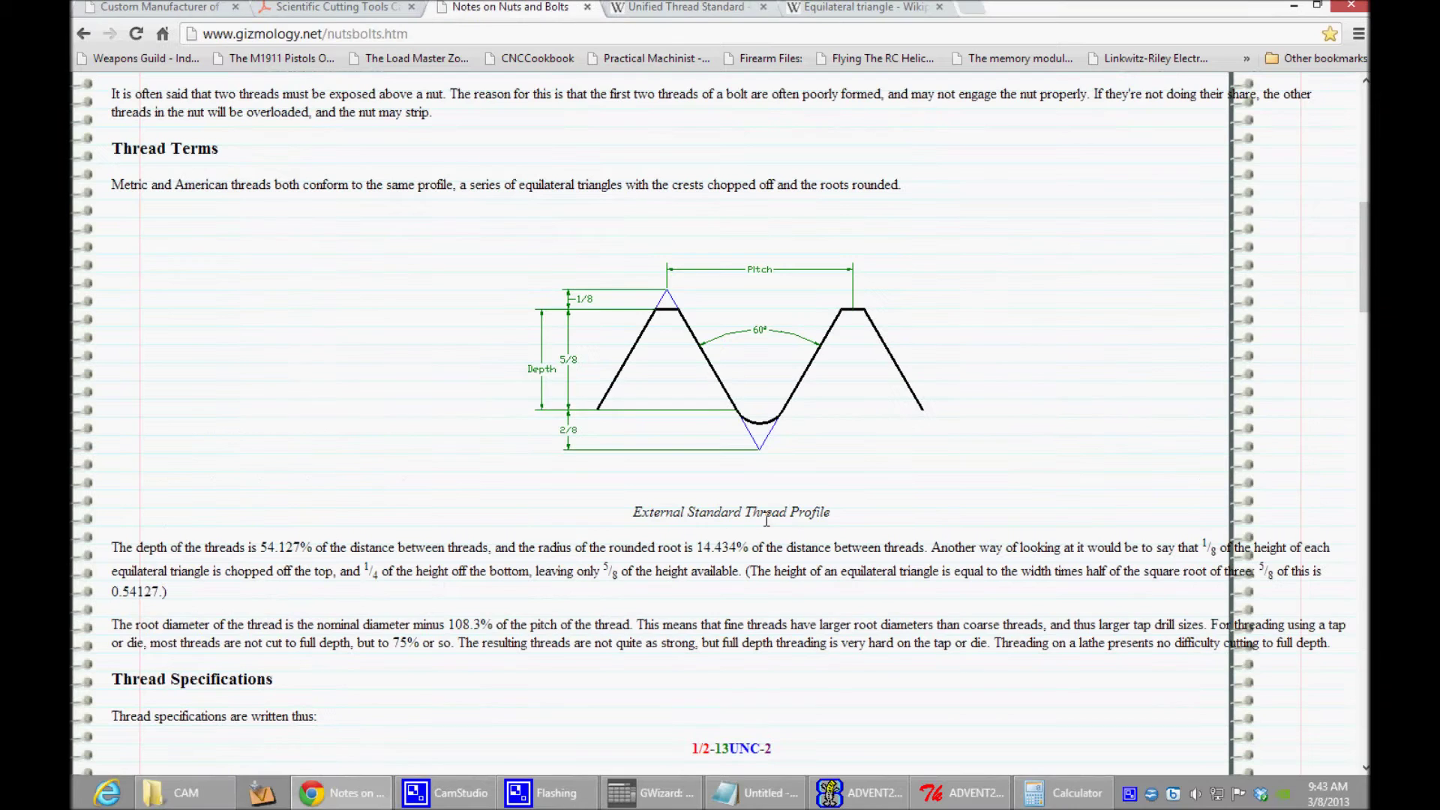
click(849, 364)
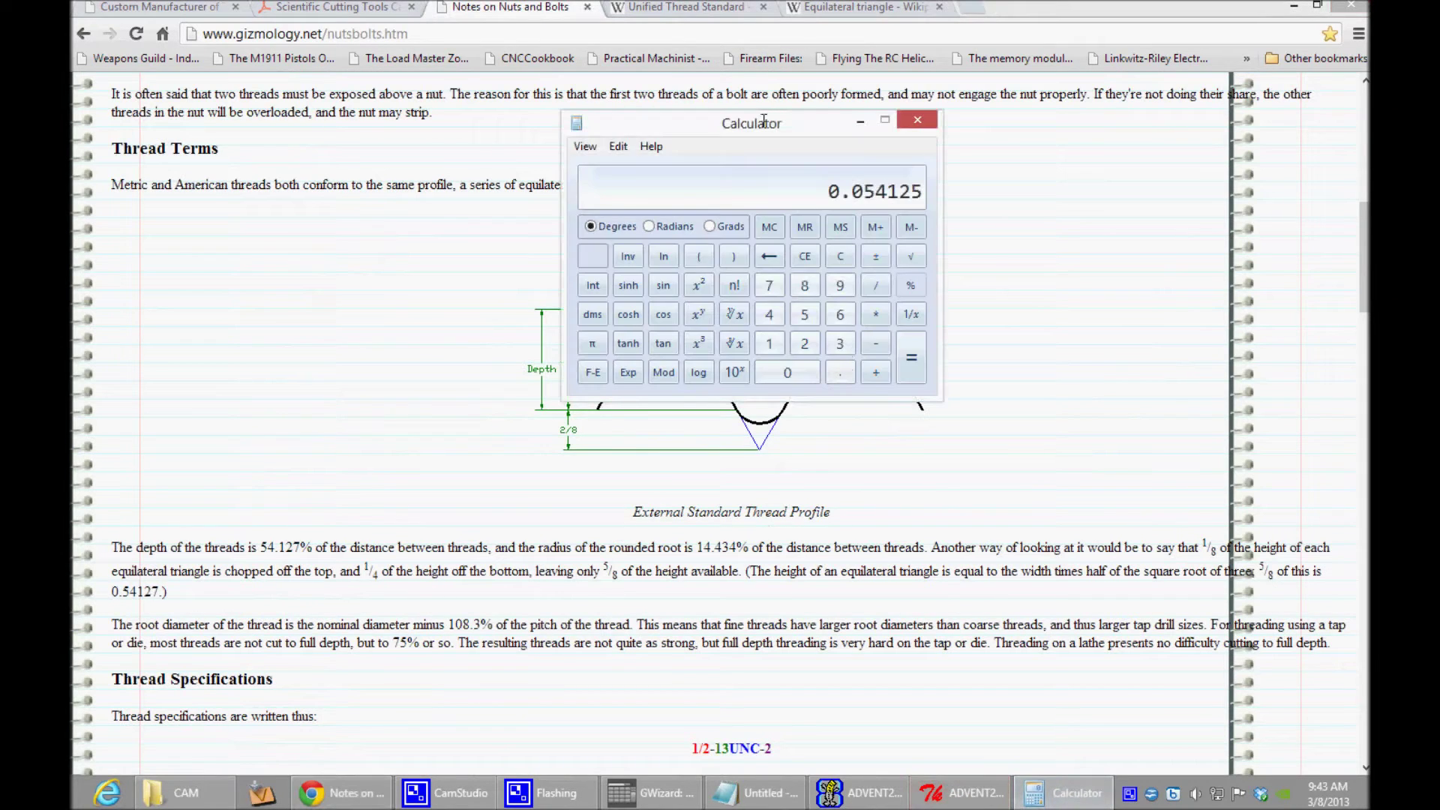
drag(777, 121, 1151, 111)
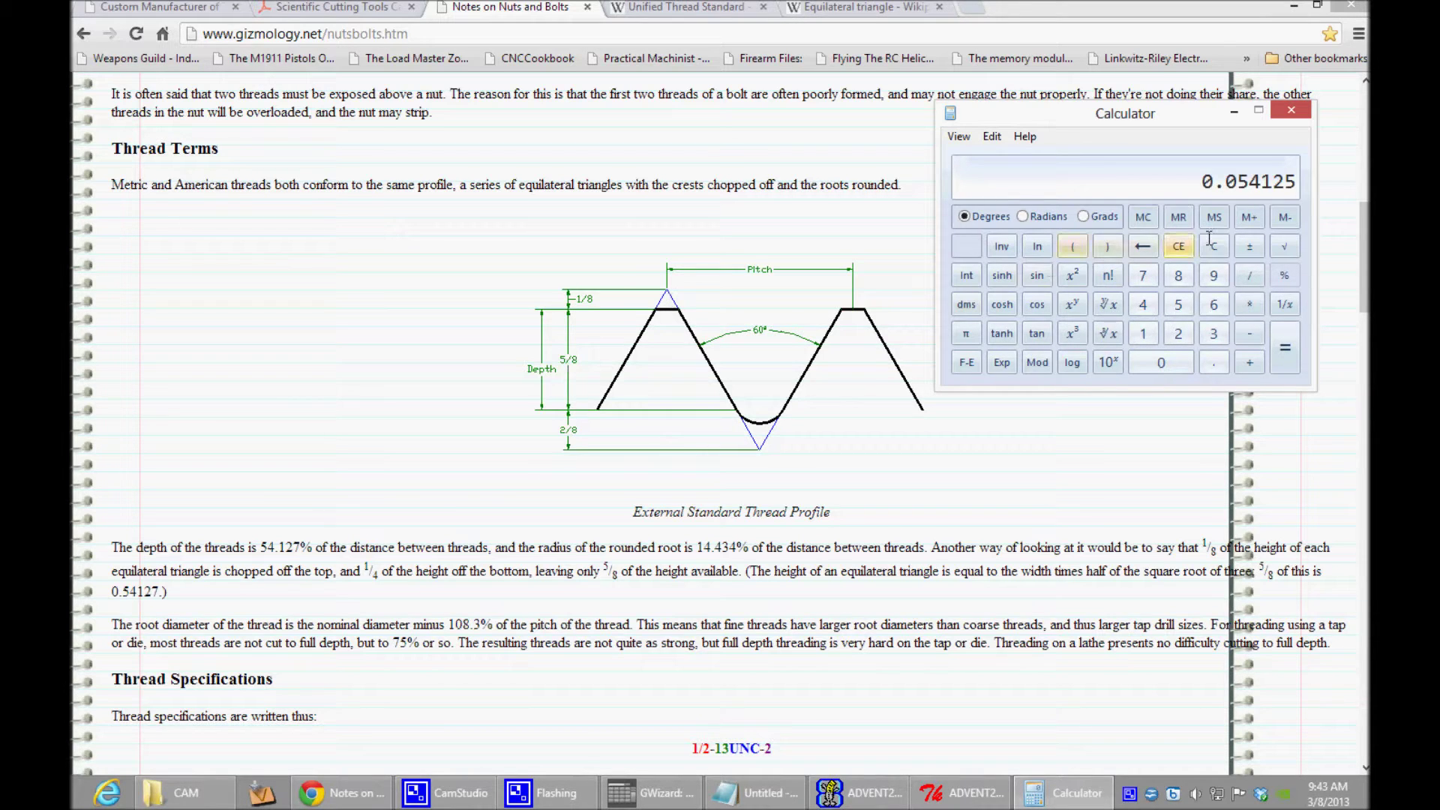
Step: Store 0.054125 in memory and multiply it by 0.625, giving 0.033828125
click(1249, 217)
click(1250, 301)
click(1213, 363)
click(1214, 304)
click(1178, 305)
click(1143, 249)
click(1178, 334)
click(1179, 304)
click(1285, 346)
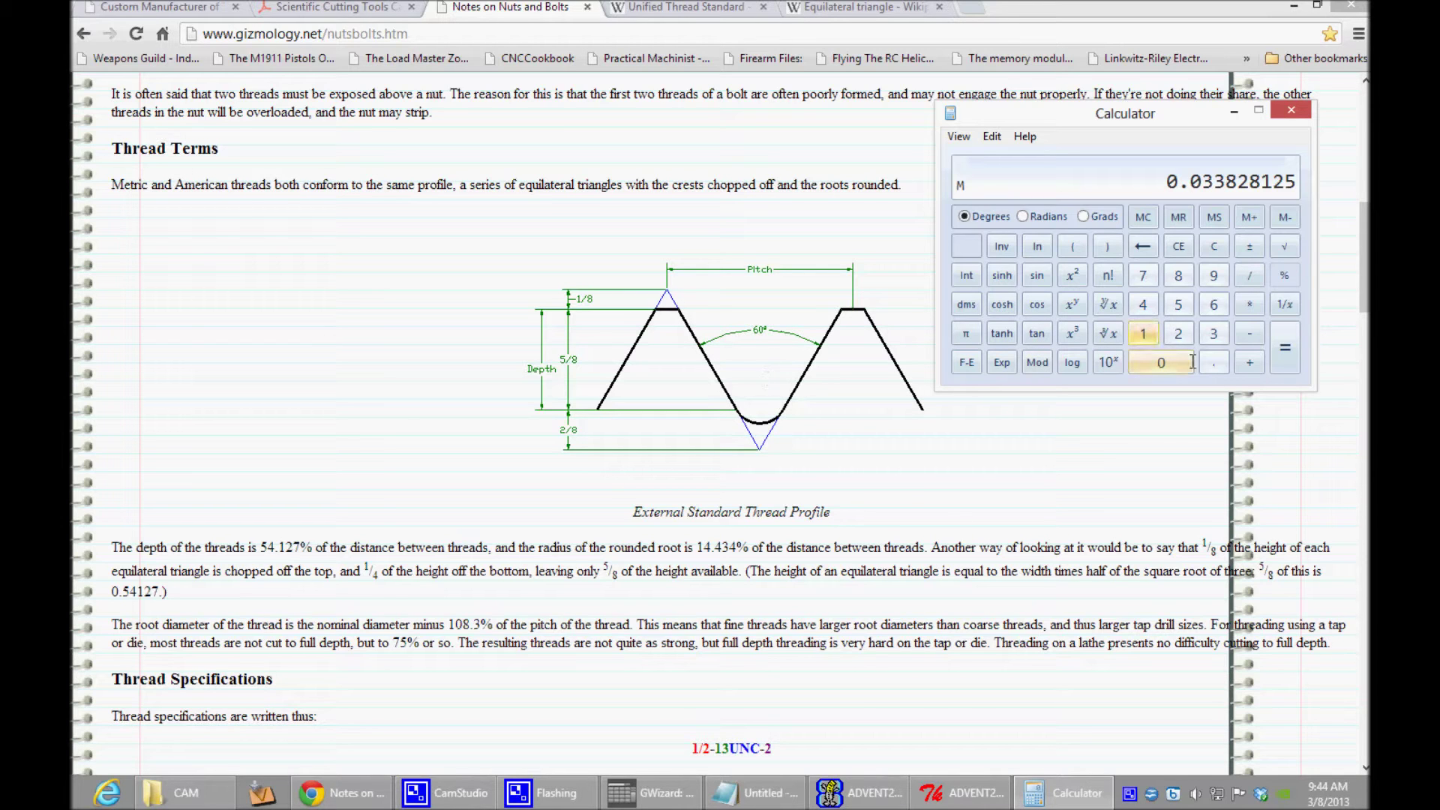
Step: Recall 0.054125 from memory and multiply by .25, giving 0.01353125
click(1180, 221)
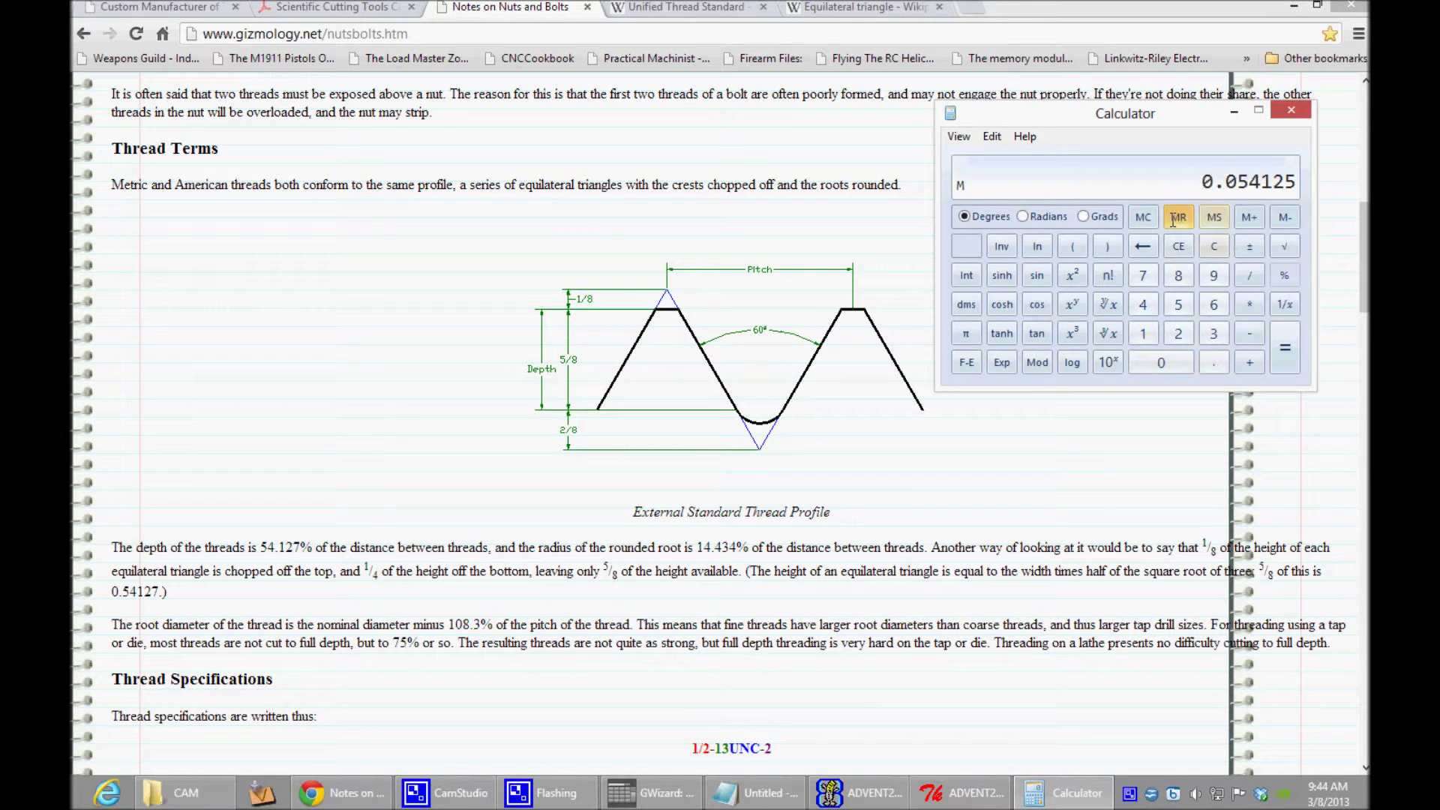
click(1253, 303)
text(.25)
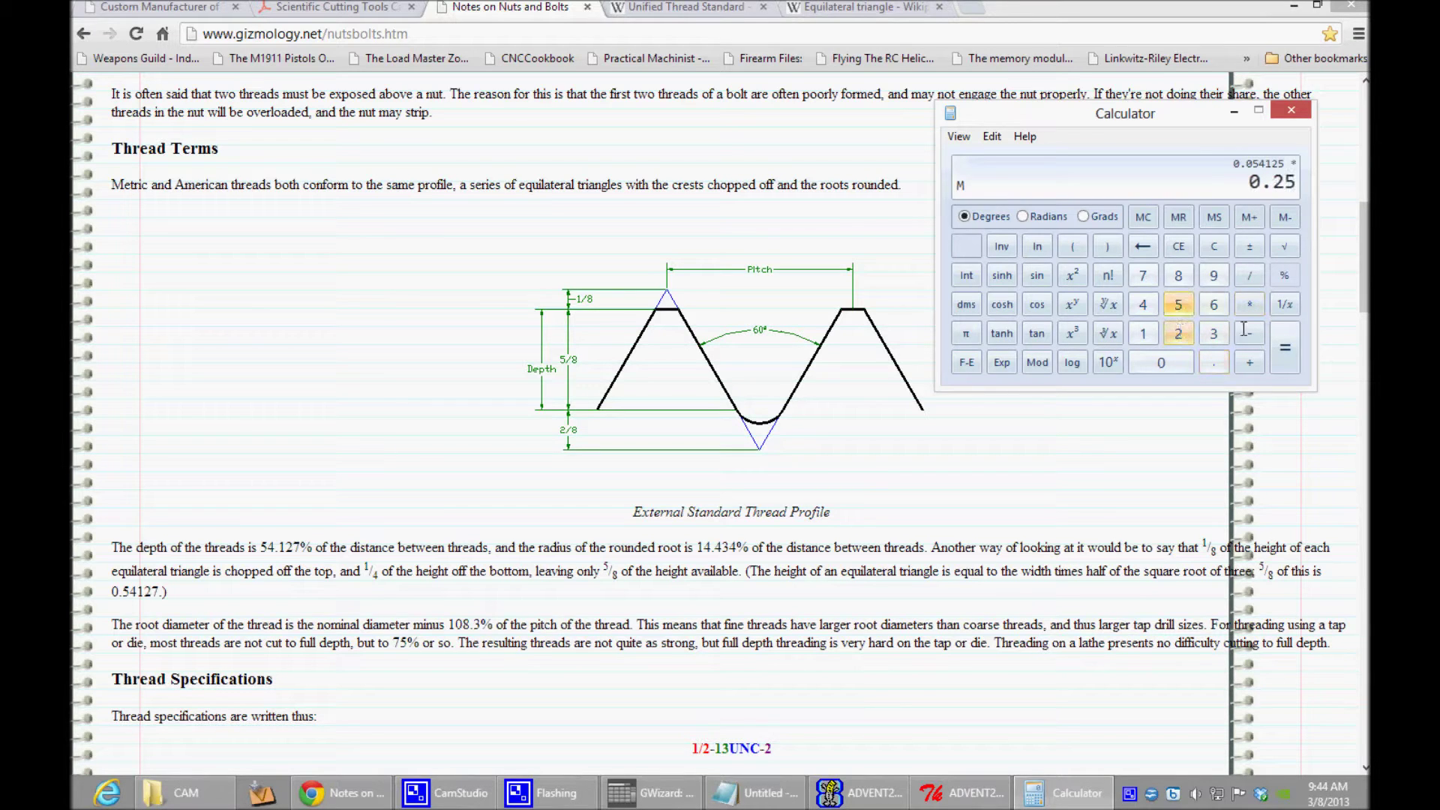
key(Return)
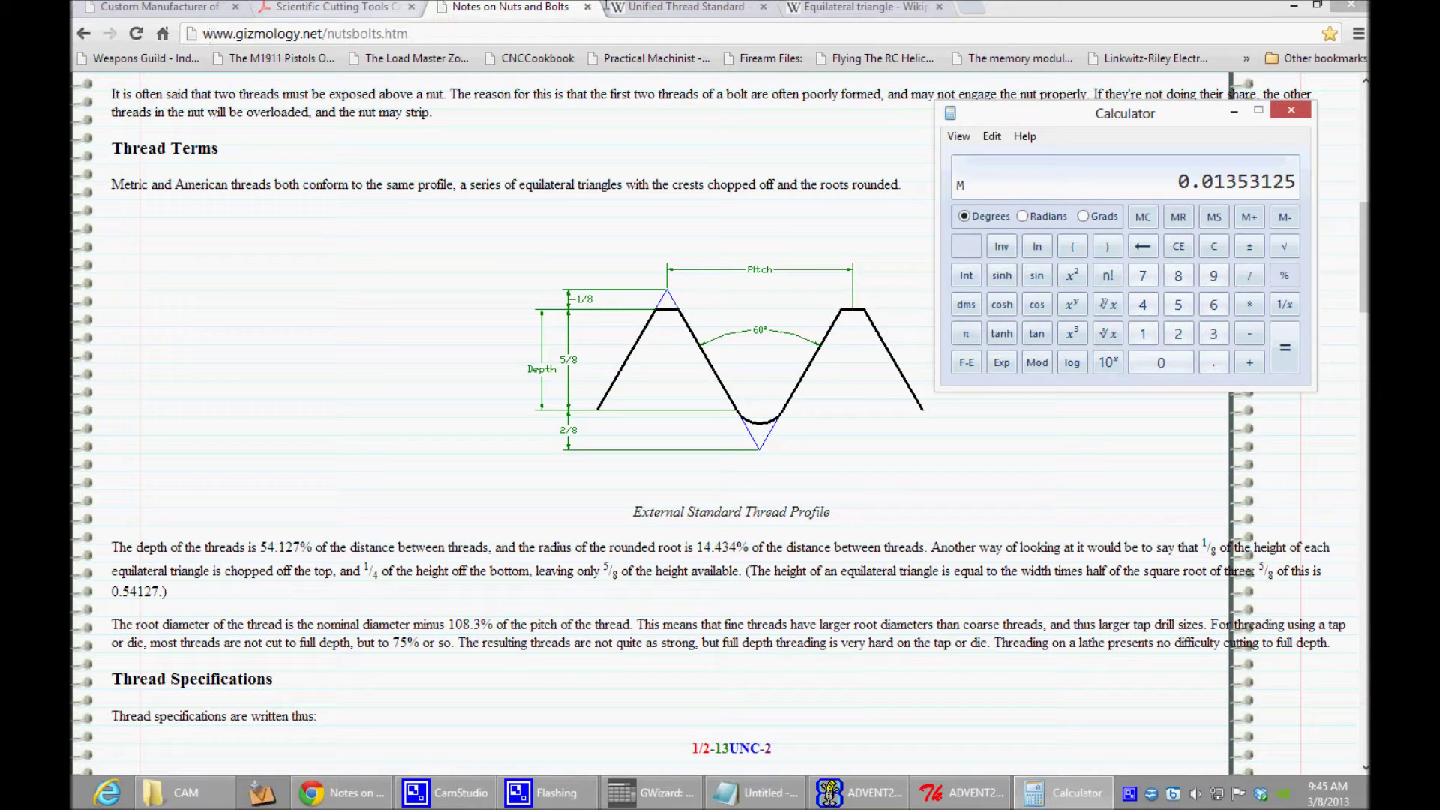
Step: Reload the Advent Tool downloads page offering the thread-milling software, then return to ADVENT2008
click(157, 6)
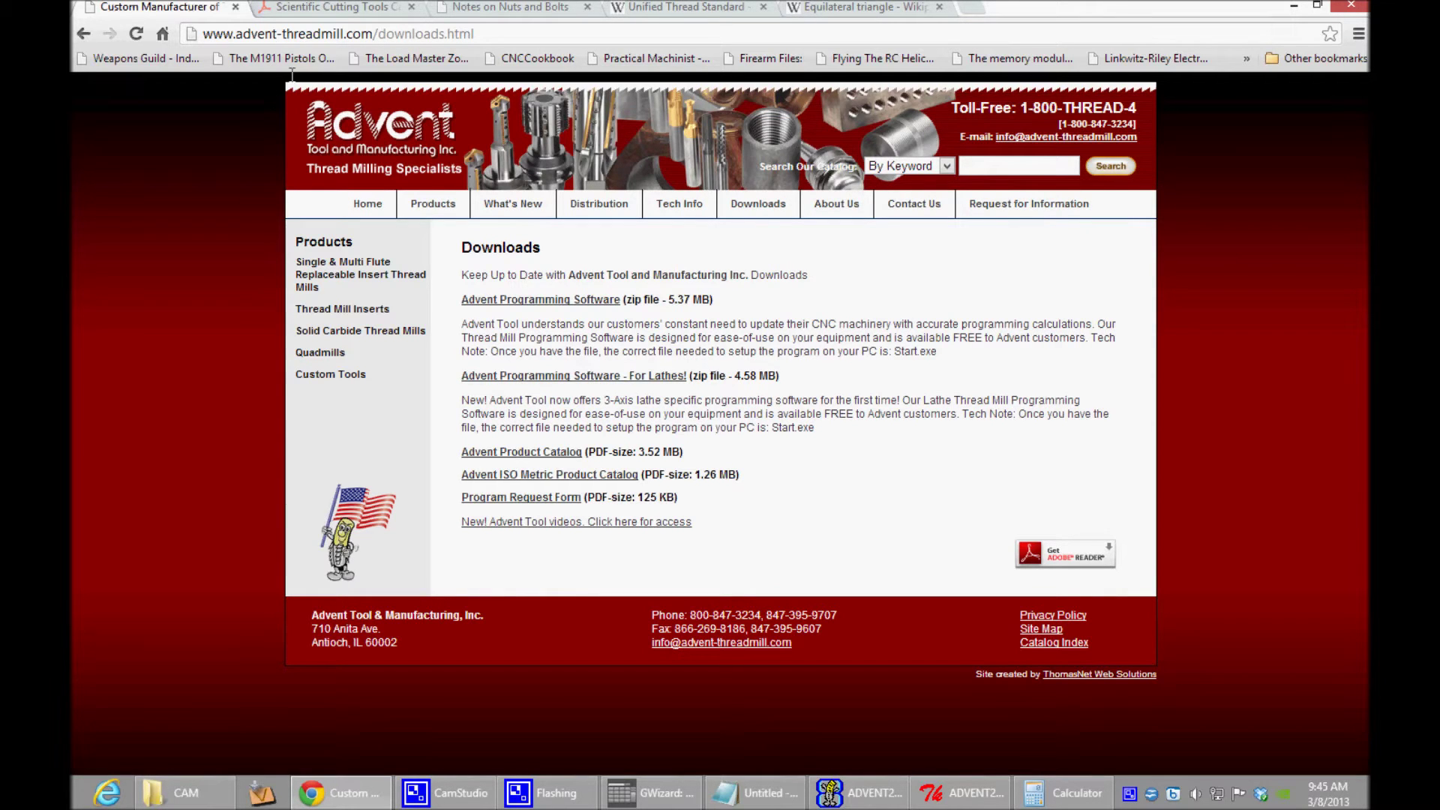
double_click(285, 34)
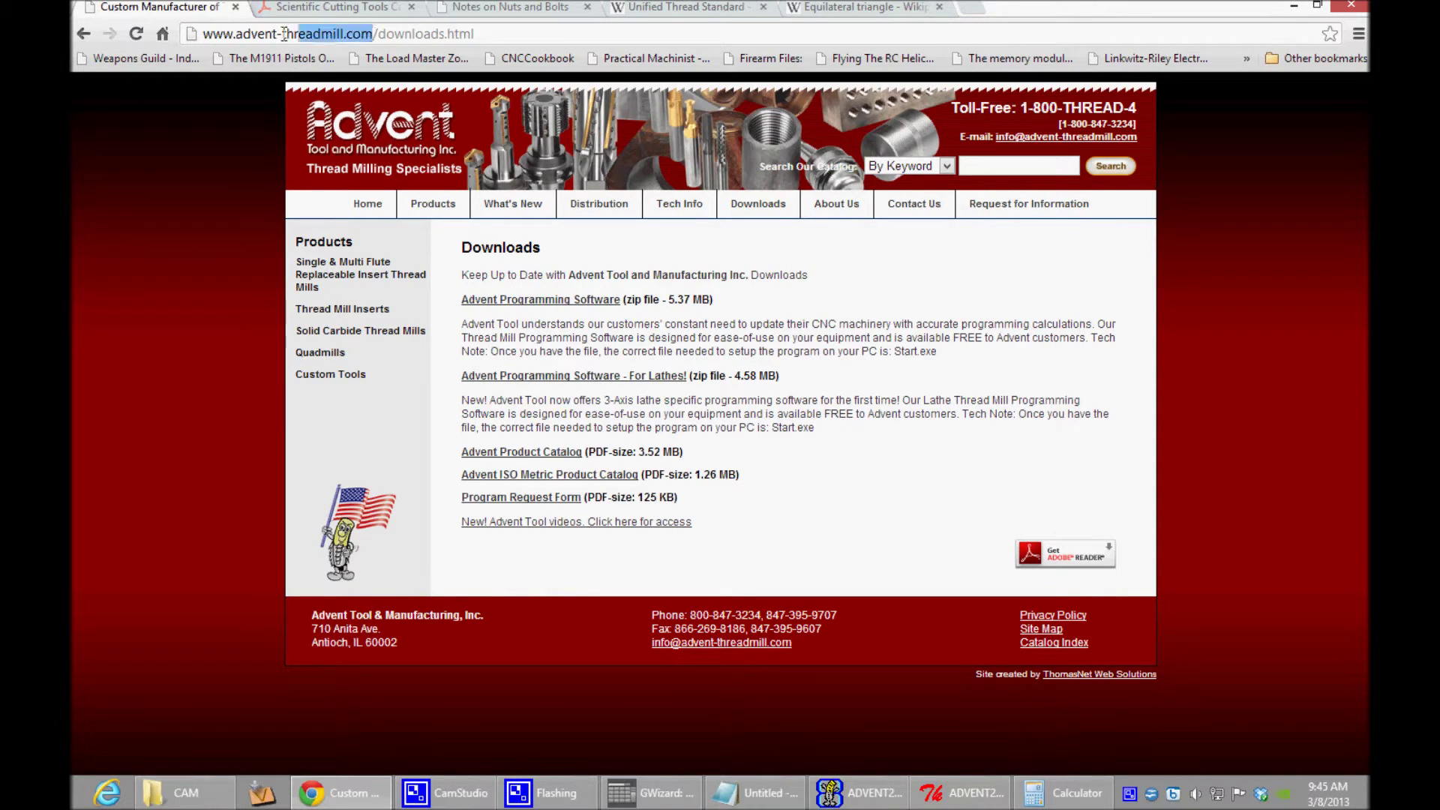
drag(285, 34, 203, 34)
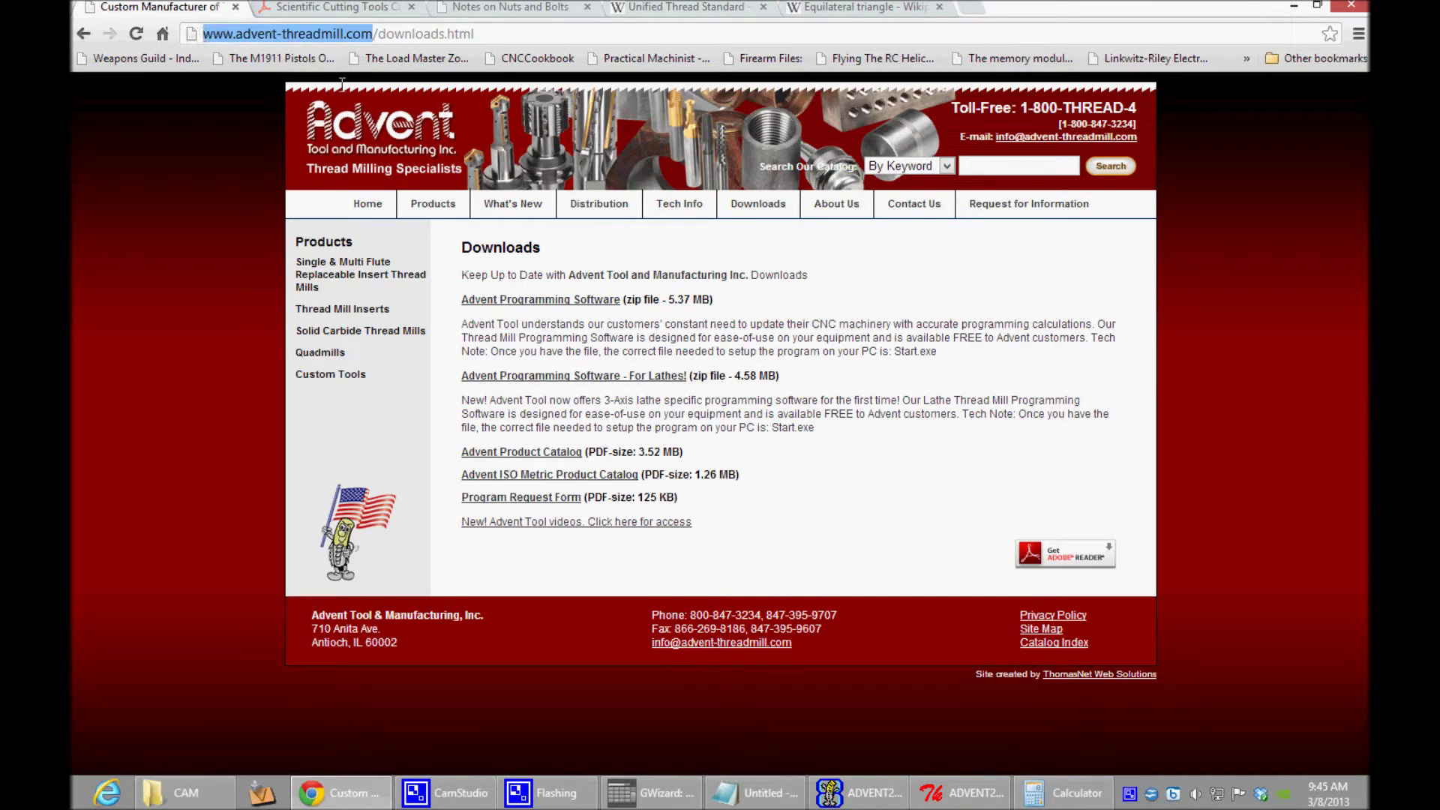
click(754, 197)
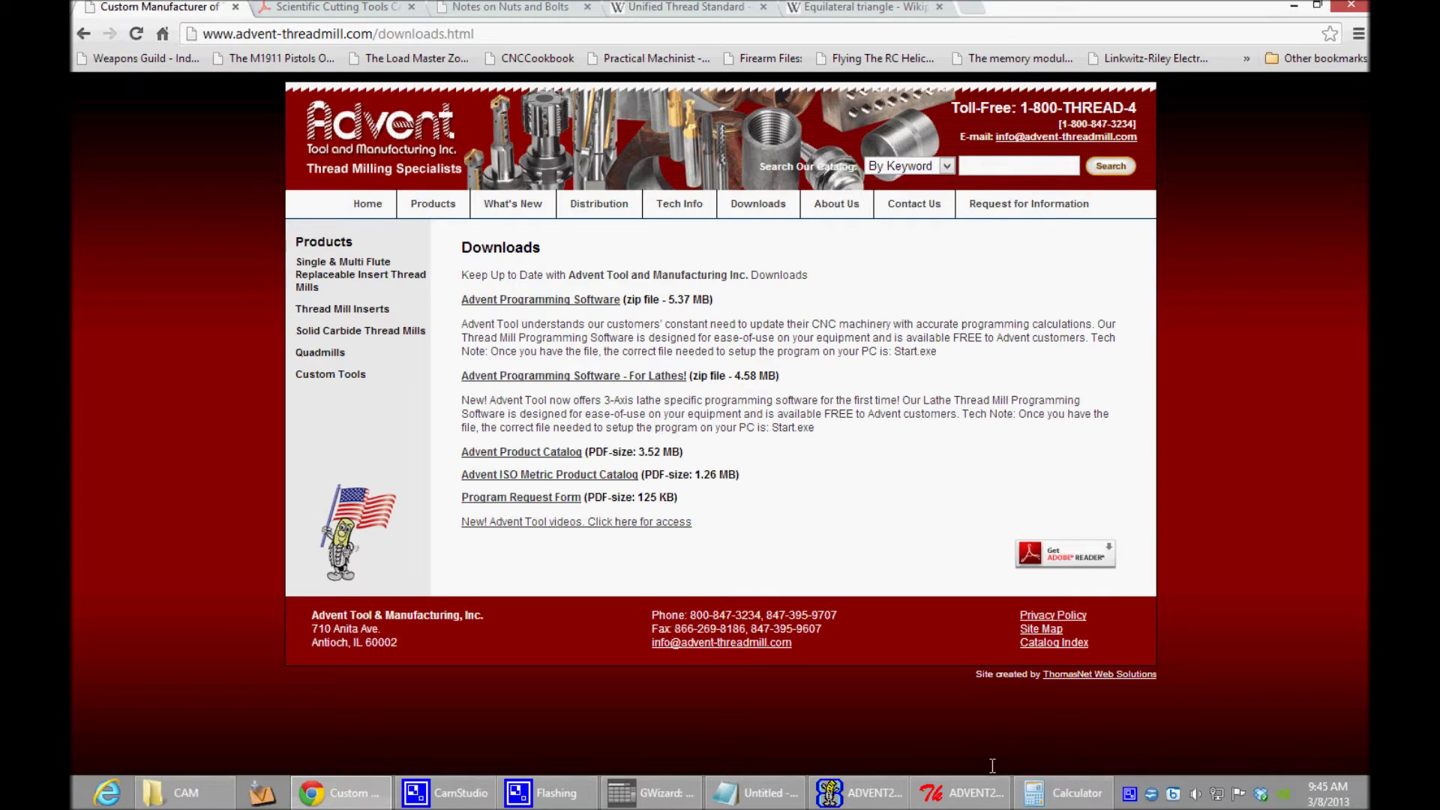
click(974, 793)
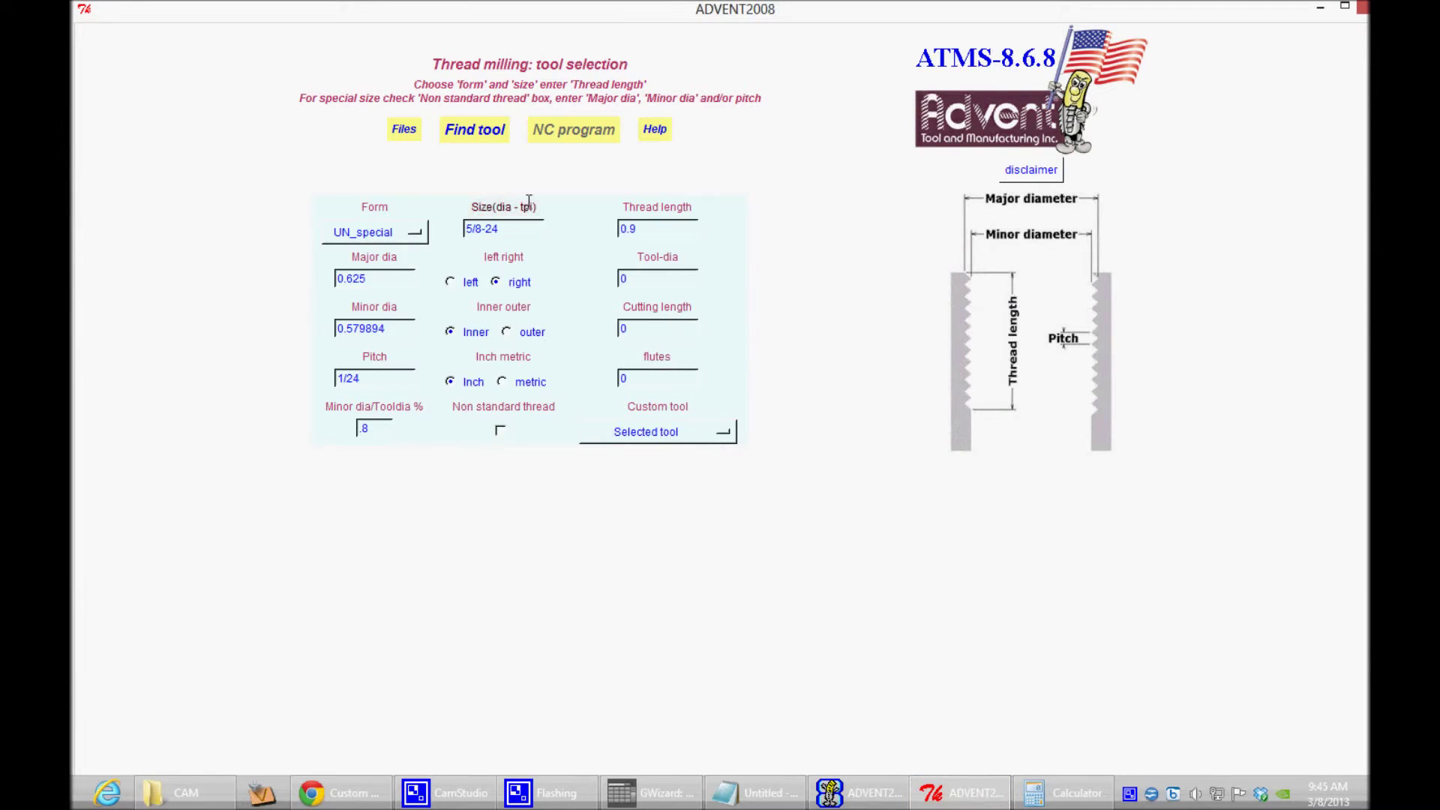
Step: Define a Single custom tool with Tool-dia .290, cutting length 1.0 and 4 flutes
click(723, 433)
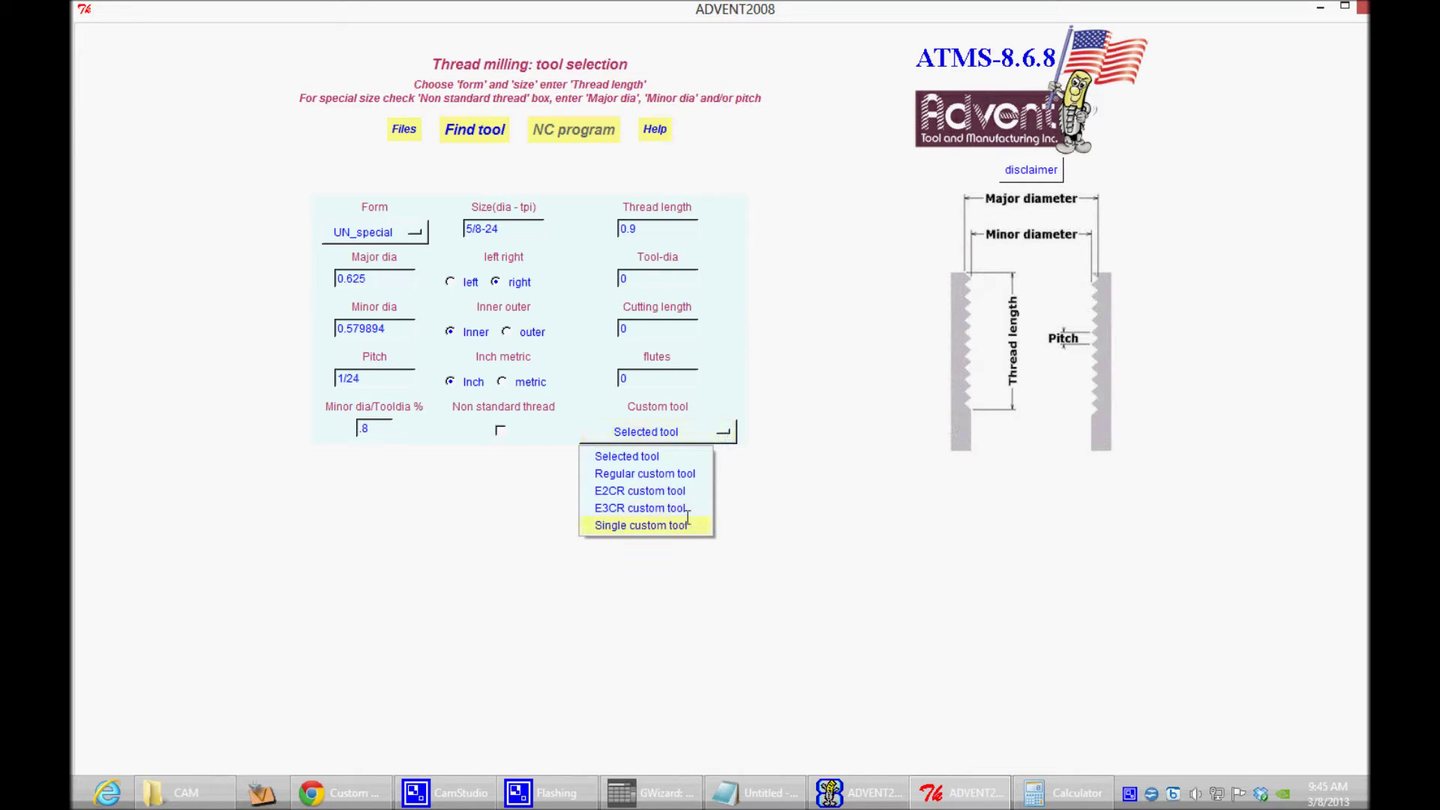
click(624, 528)
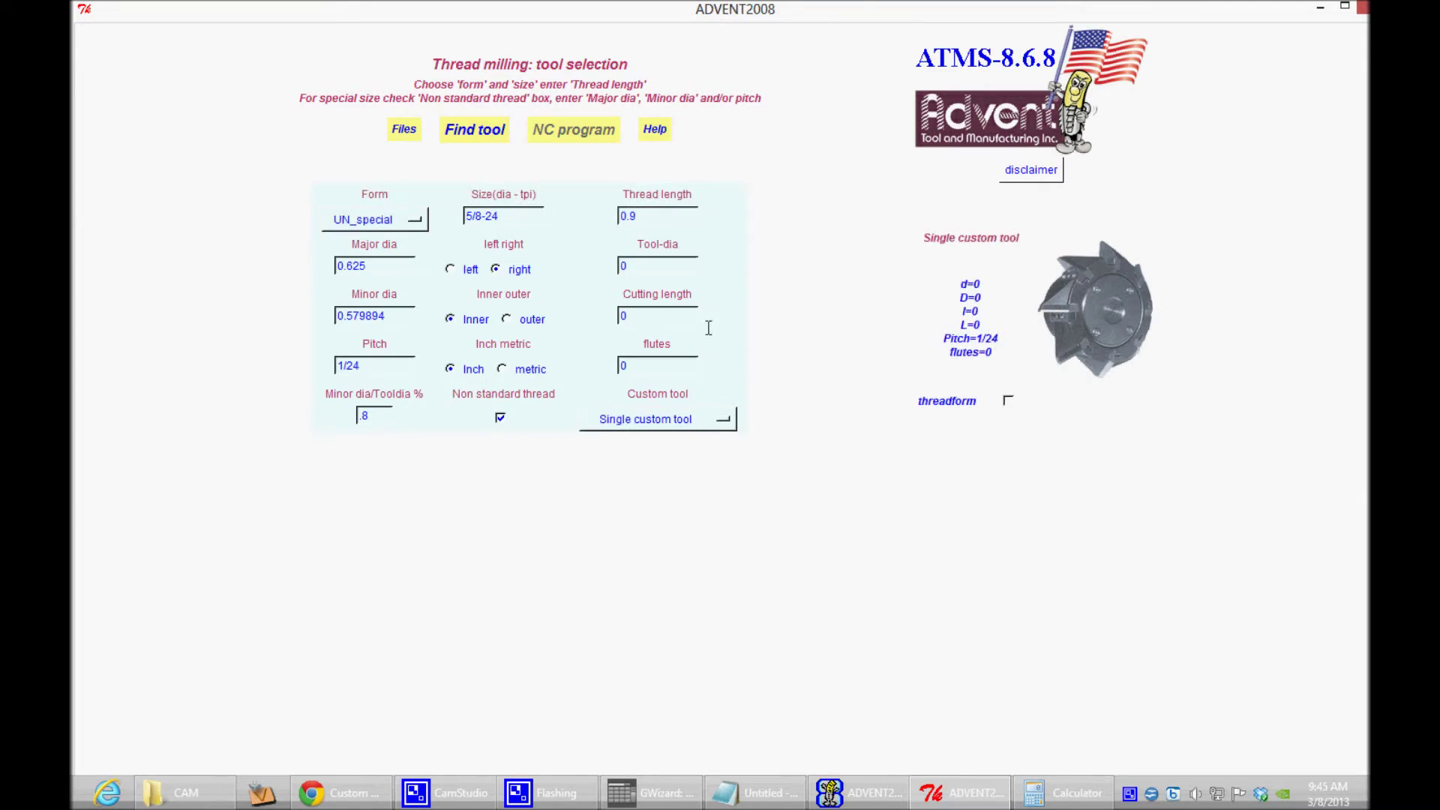
click(655, 269)
text(.290)
key(Tab)
text(1.0)
key(Tab)
text(4)
key(Tab)
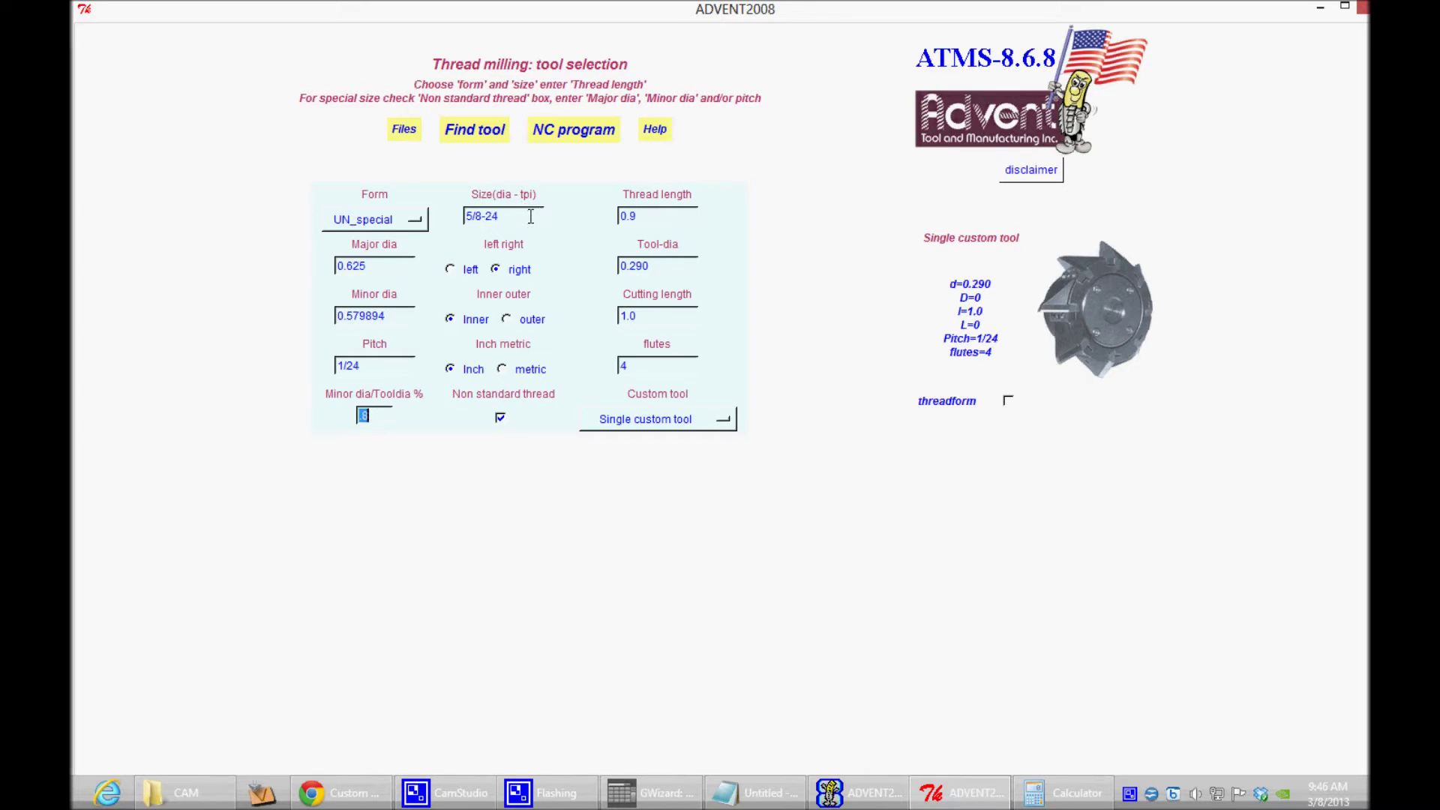
Step: Change the thread size from 5/8-24 to 1 3/16-16
drag(531, 216, 455, 228)
text(1 3/16-16)
key(Tab)
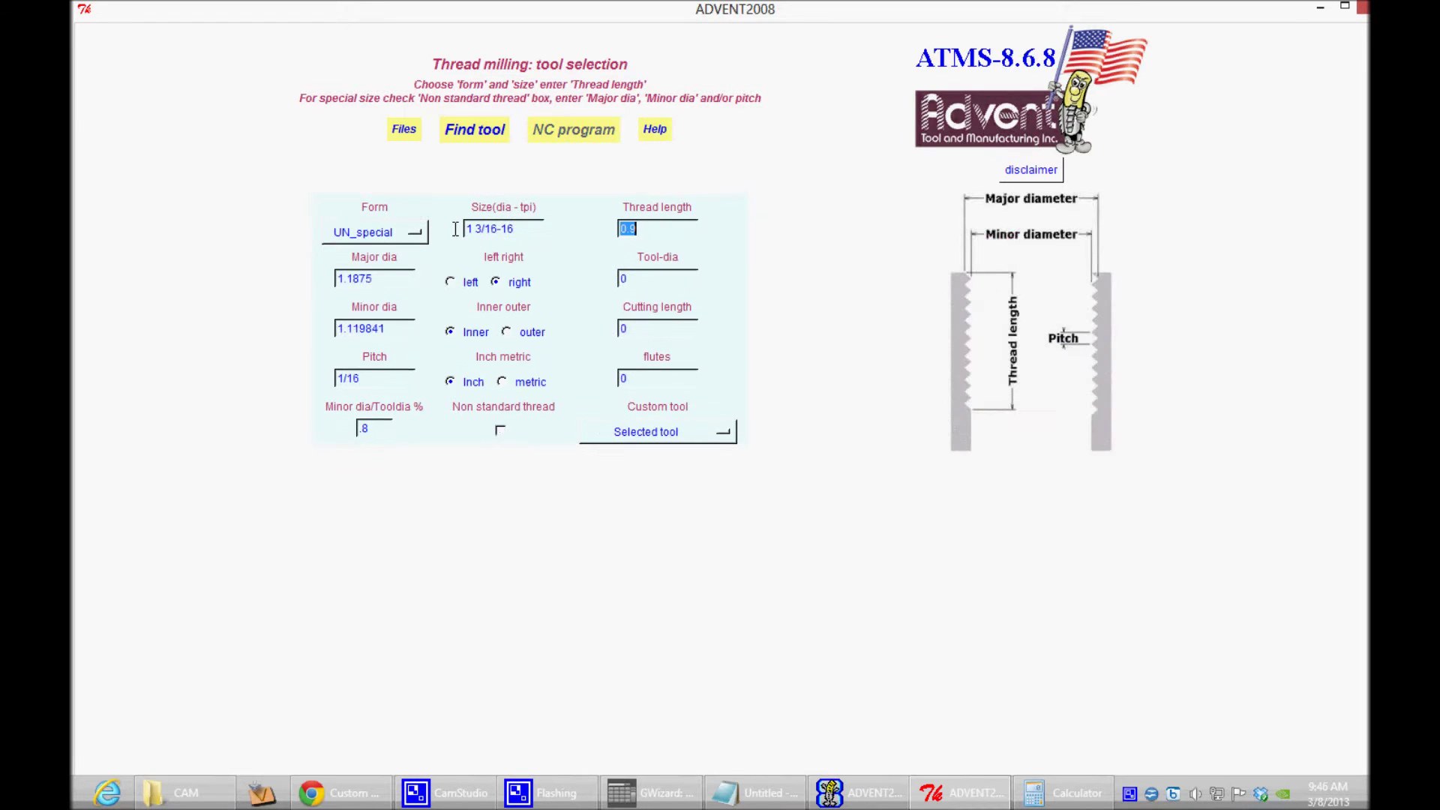
click(691, 232)
drag(402, 278, 286, 282)
drag(404, 323, 244, 329)
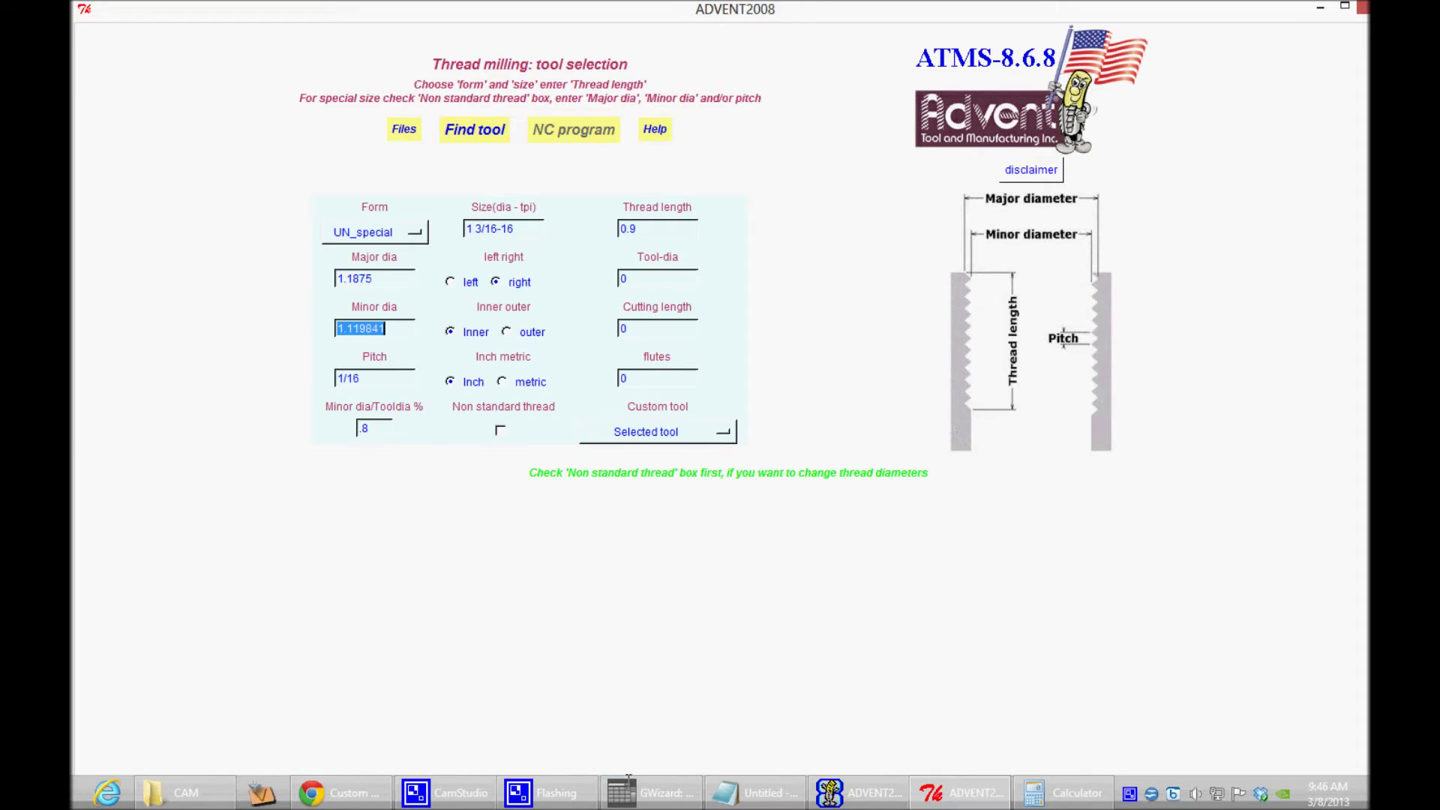
click(658, 796)
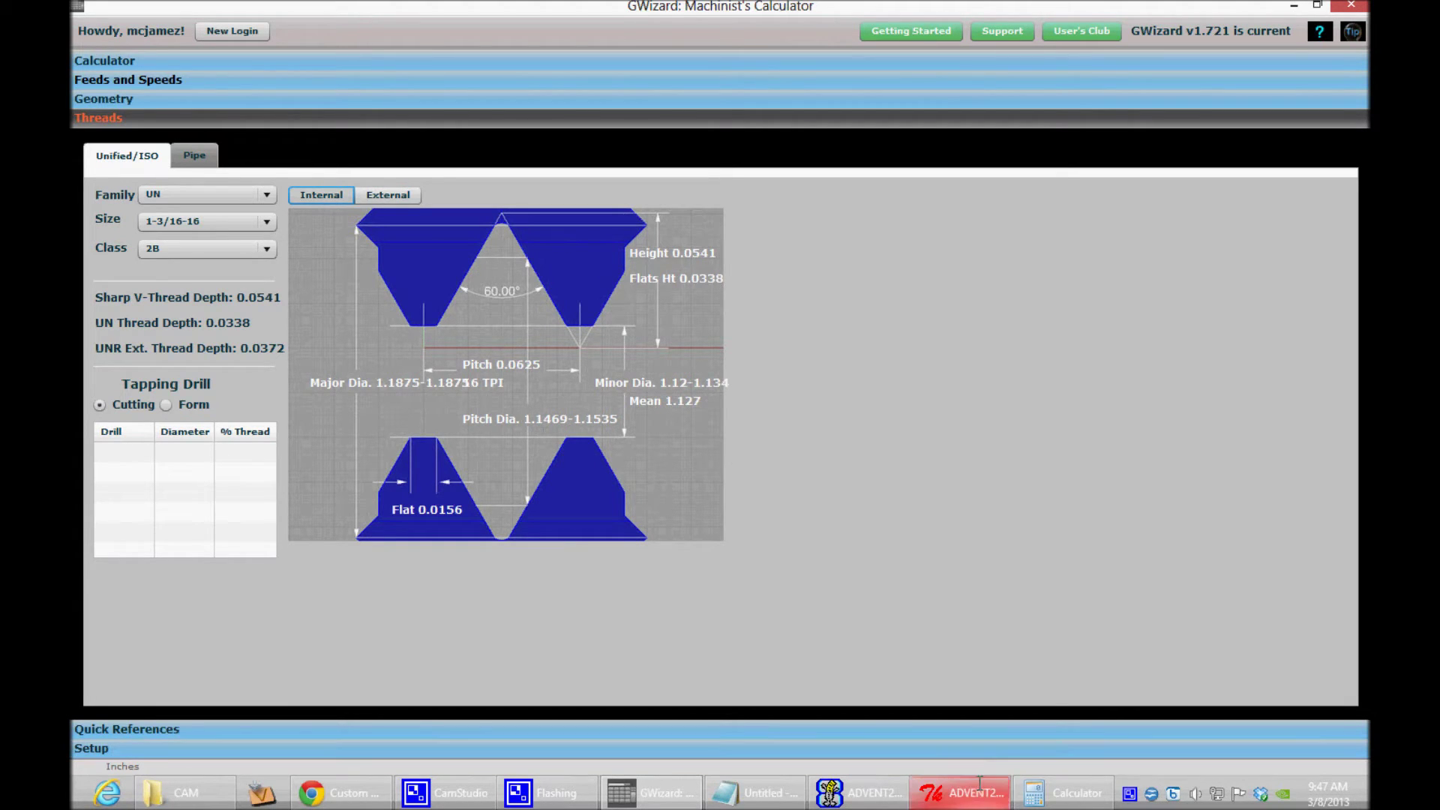
click(961, 792)
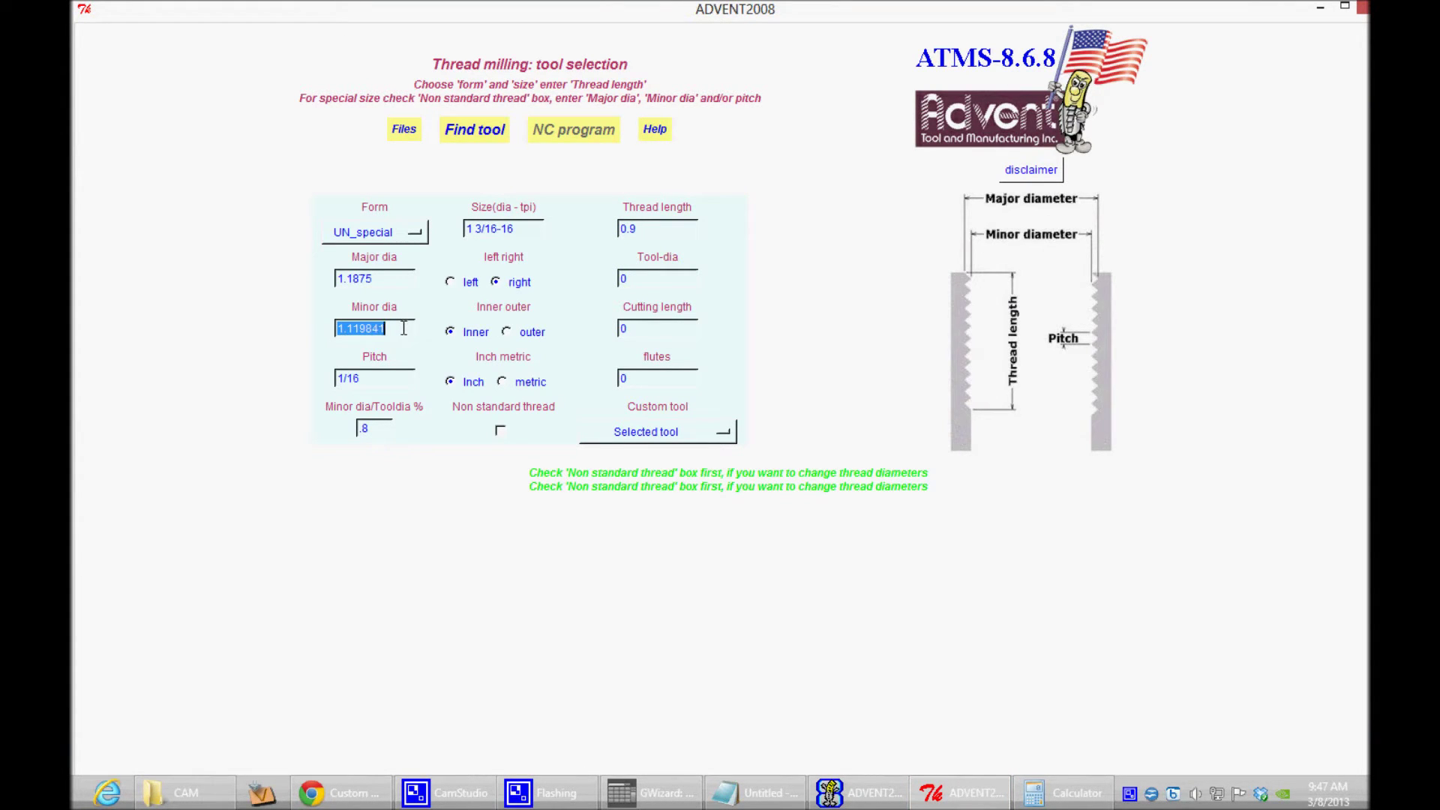
Step: Enter Tool-dia 0.875, cutting length 1, 4 flutes, choose Single custom tool, then select the 1/16 pitch
click(630, 278)
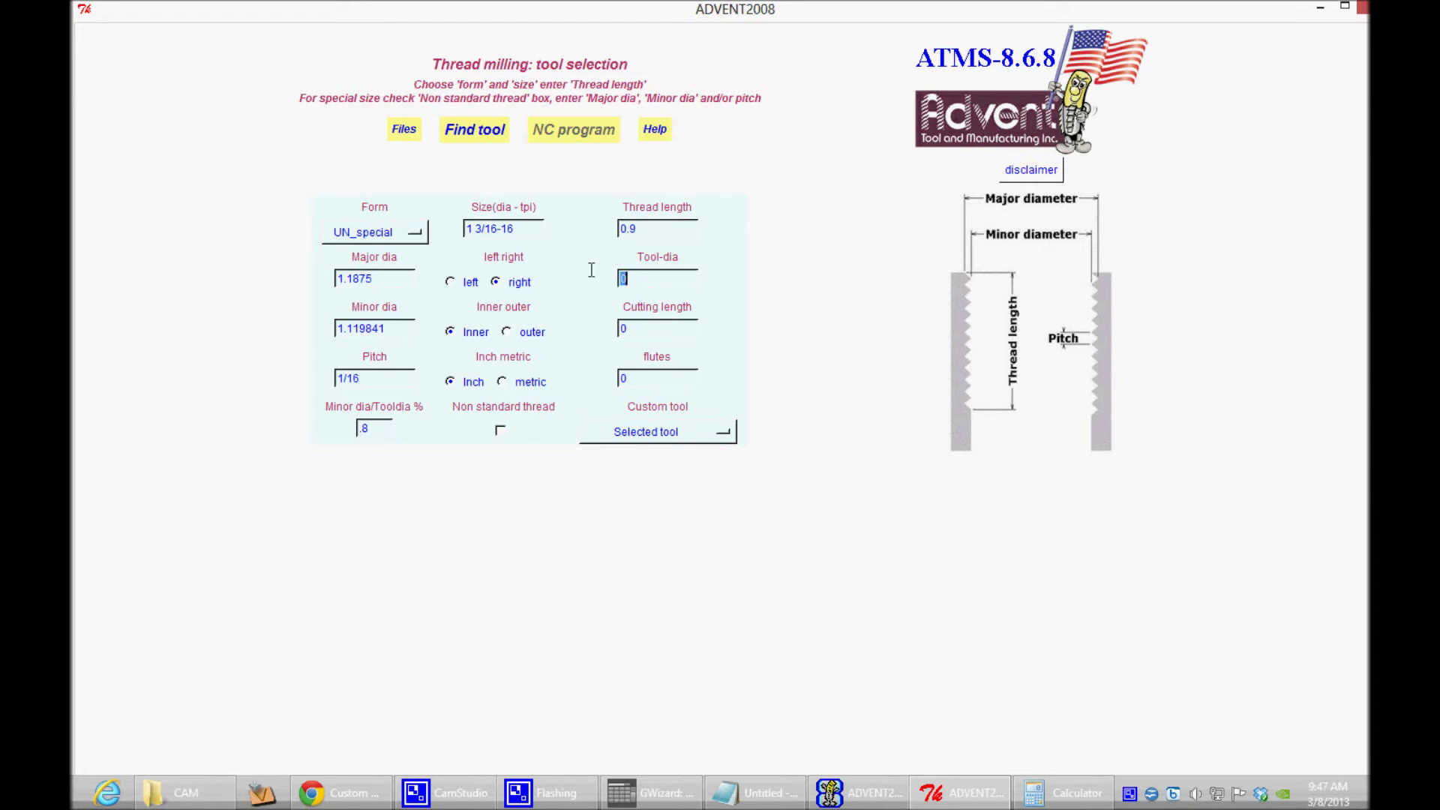
text(0.875)
key(Return)
text(1)
key(Return)
text(4)
key(Return)
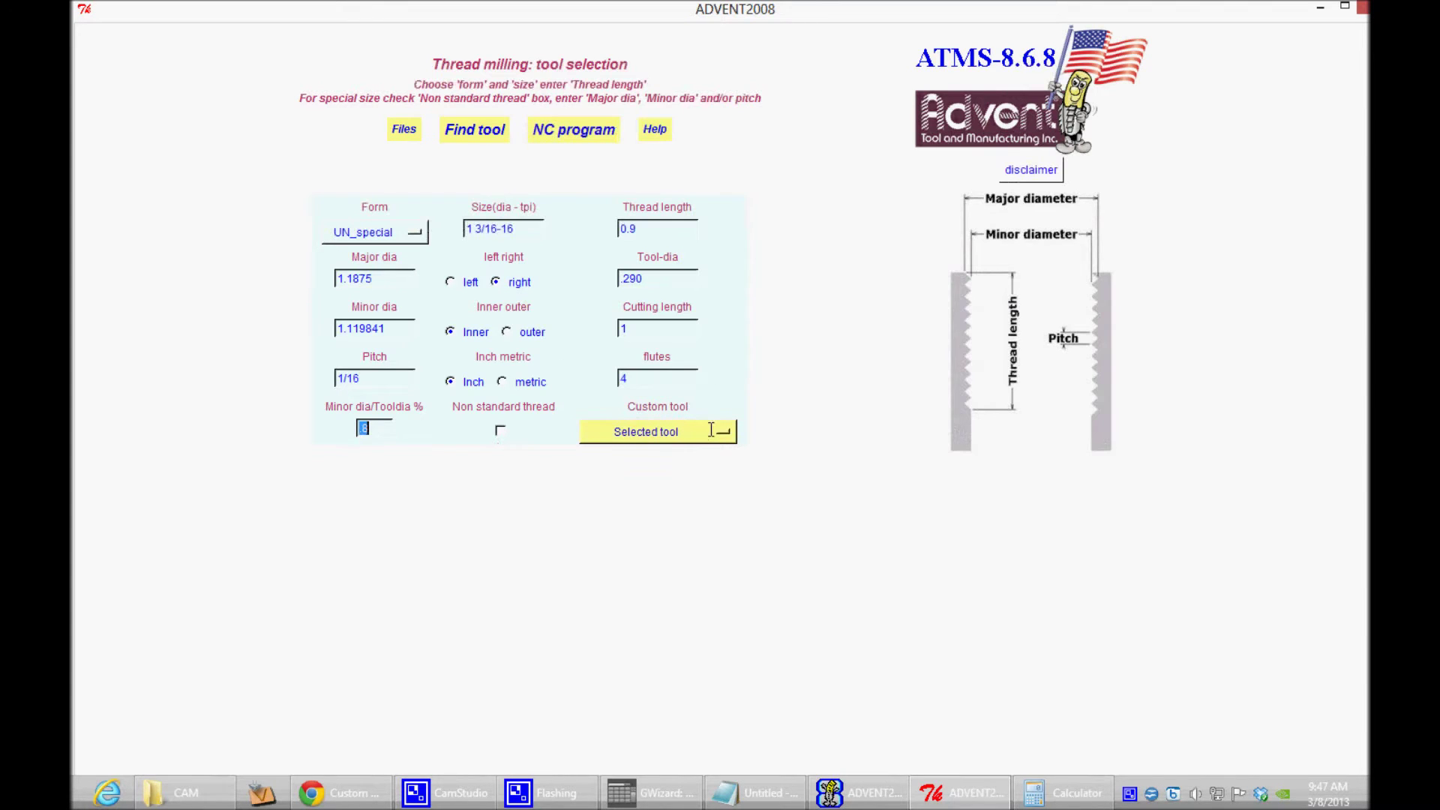
click(711, 430)
click(679, 525)
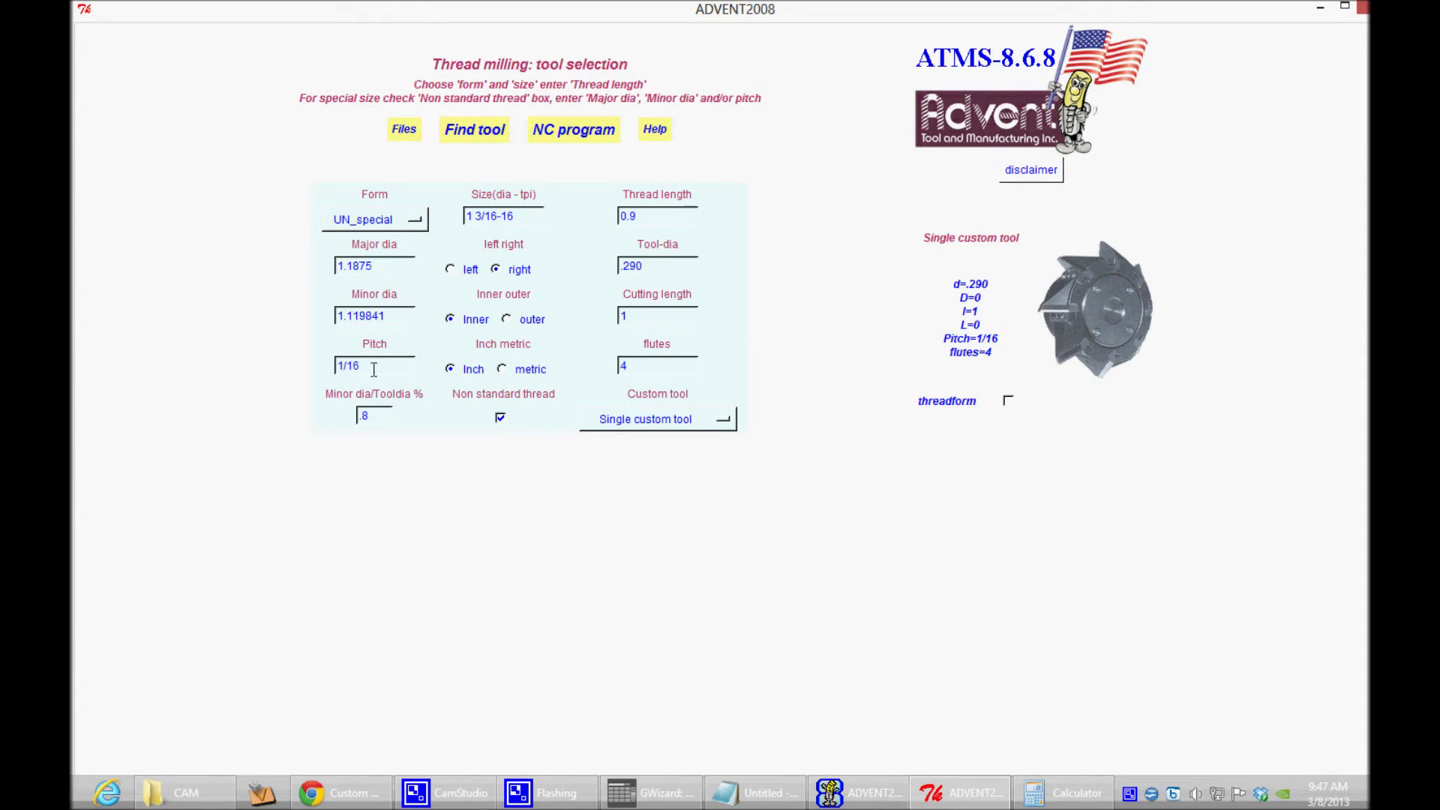
drag(374, 369, 311, 367)
Step: Show the NC program parameters with the circular toolpath plot and change Correction from -0.0135 to 0.0
click(566, 128)
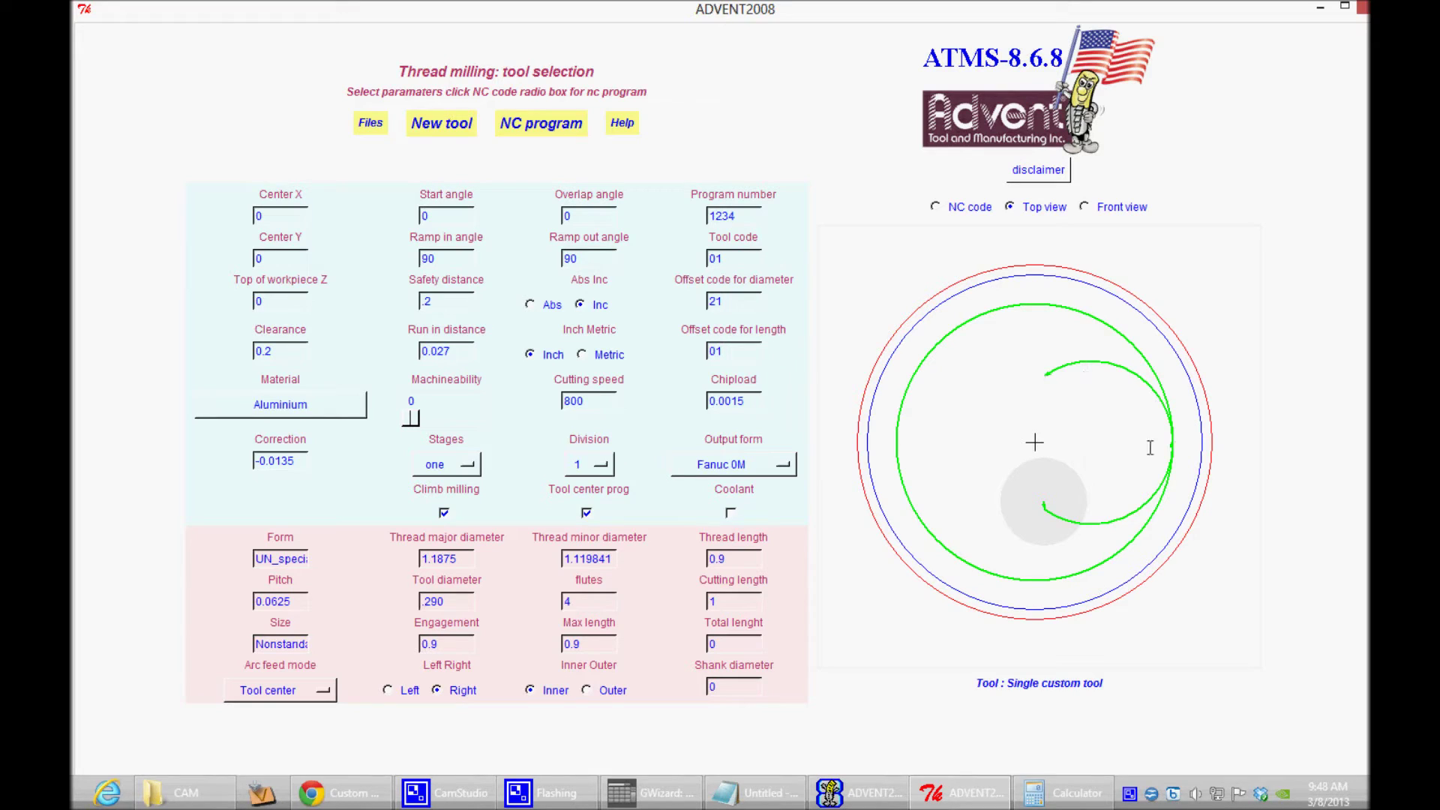
click(450, 116)
drag(304, 461, 229, 460)
text(0.0)
key(Tab)
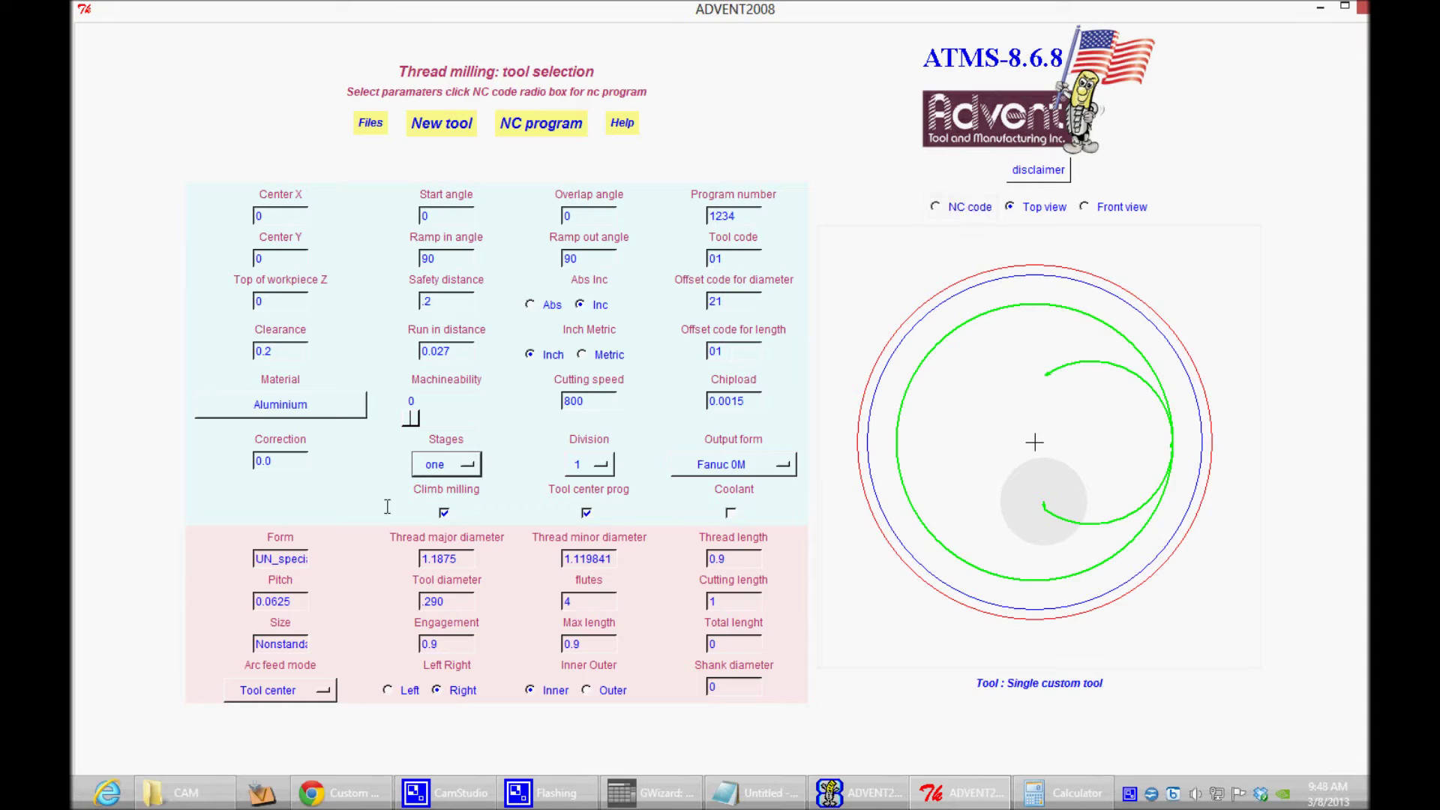
triple_click(290, 461)
click(284, 467)
Step: Check Calculator's 0.01353125 quarter-height value, then enter -0.0135 as the Correction
drag(295, 459, 248, 459)
click(1084, 793)
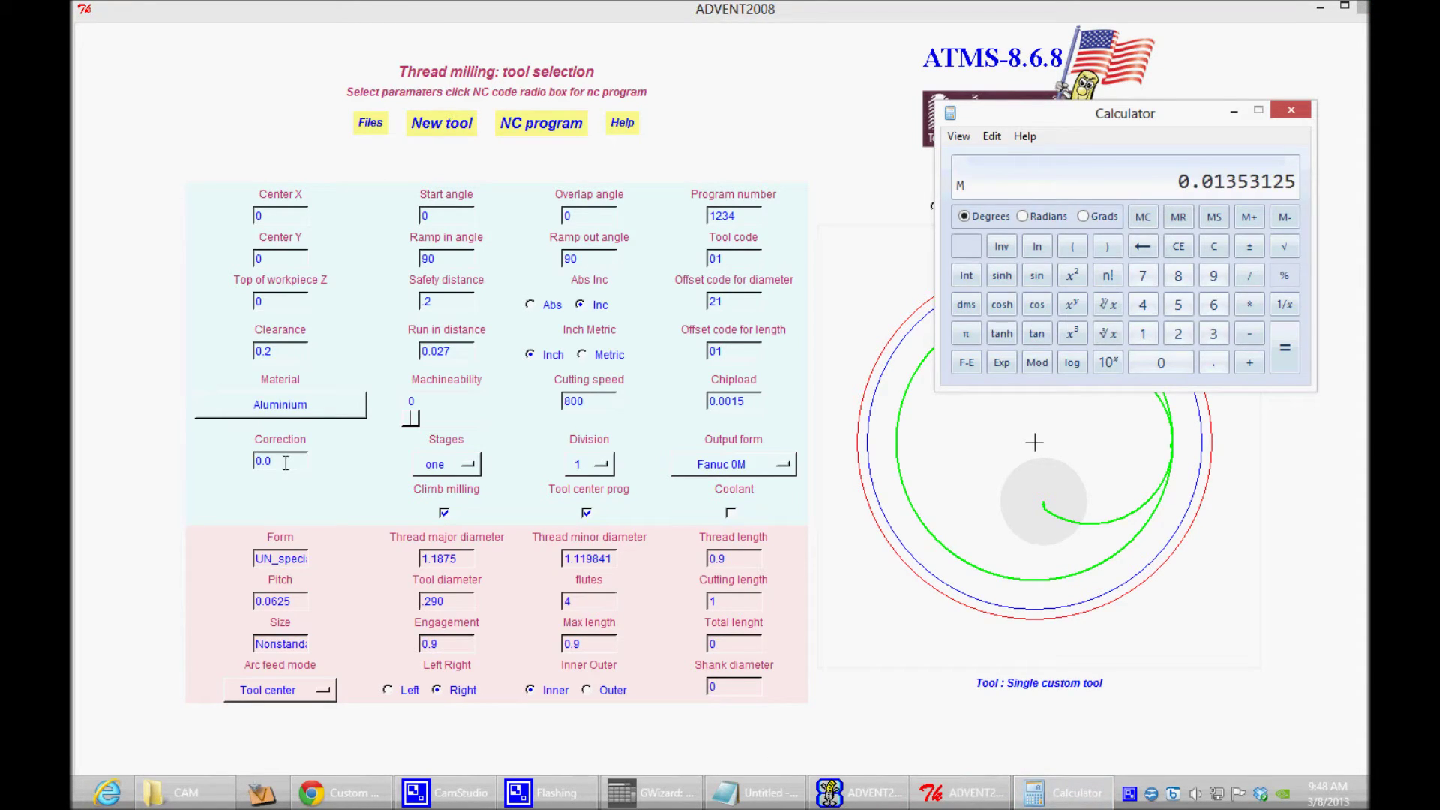
drag(286, 463, 248, 459)
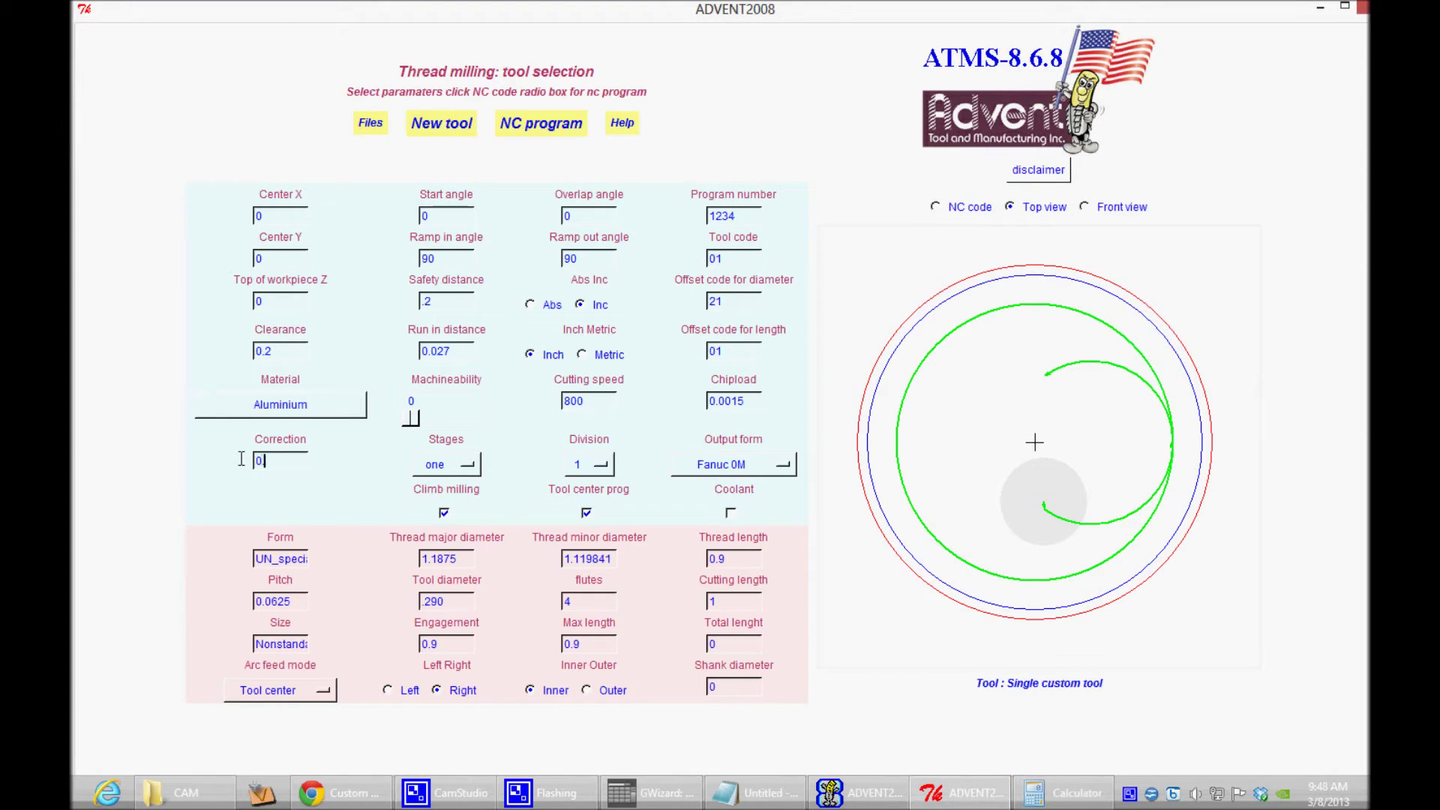
text(135)
text(-)
key(Tab)
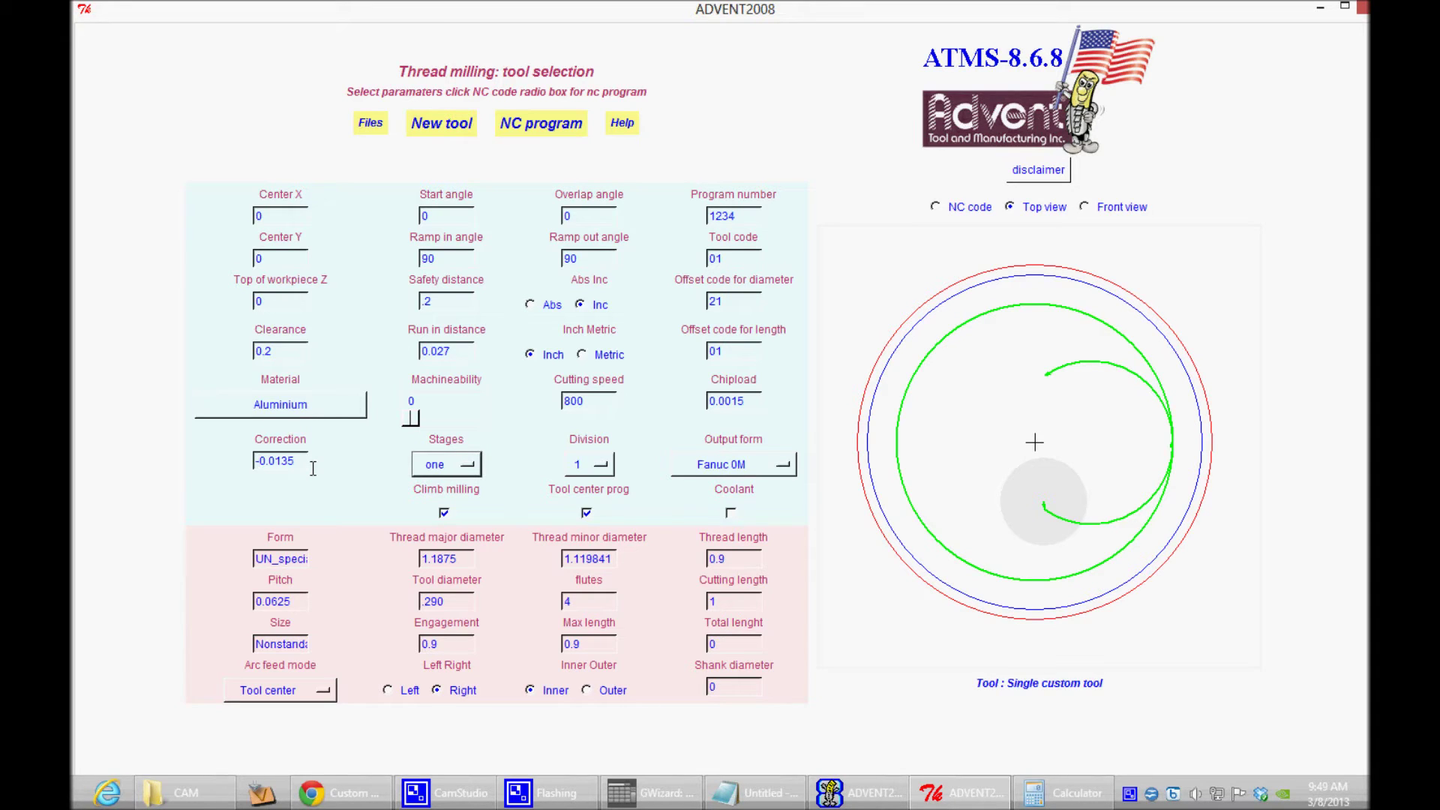
click(971, 207)
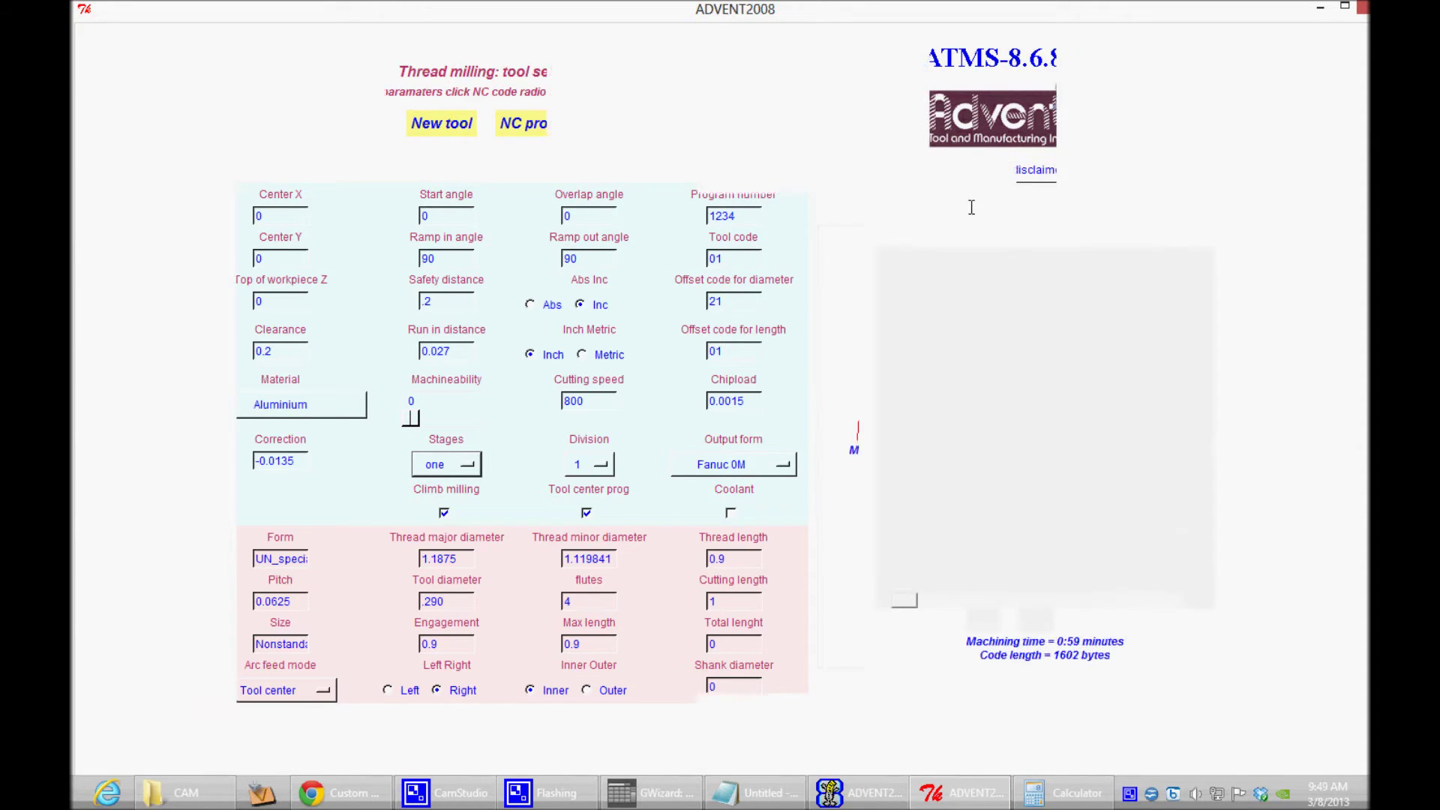
click(1027, 235)
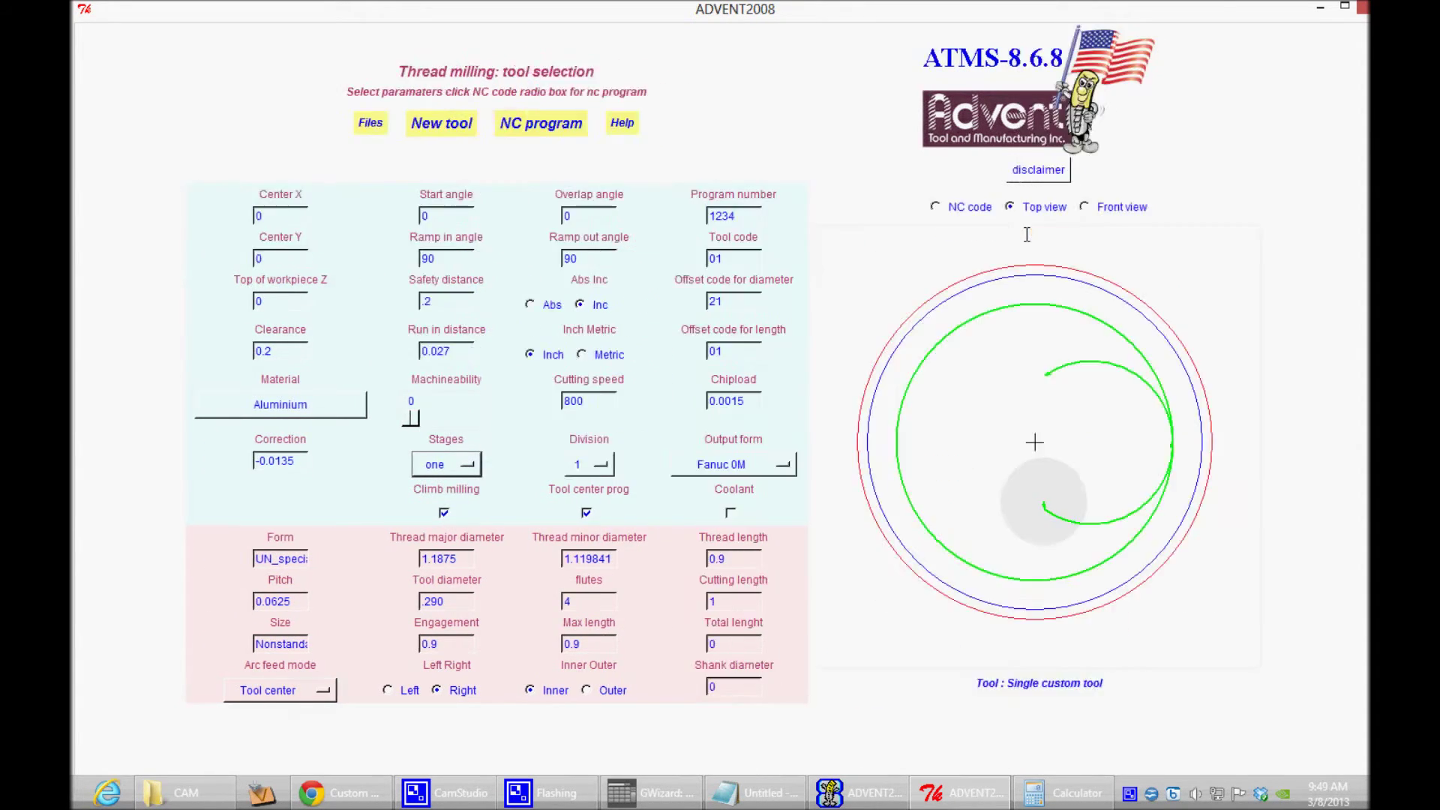
click(969, 208)
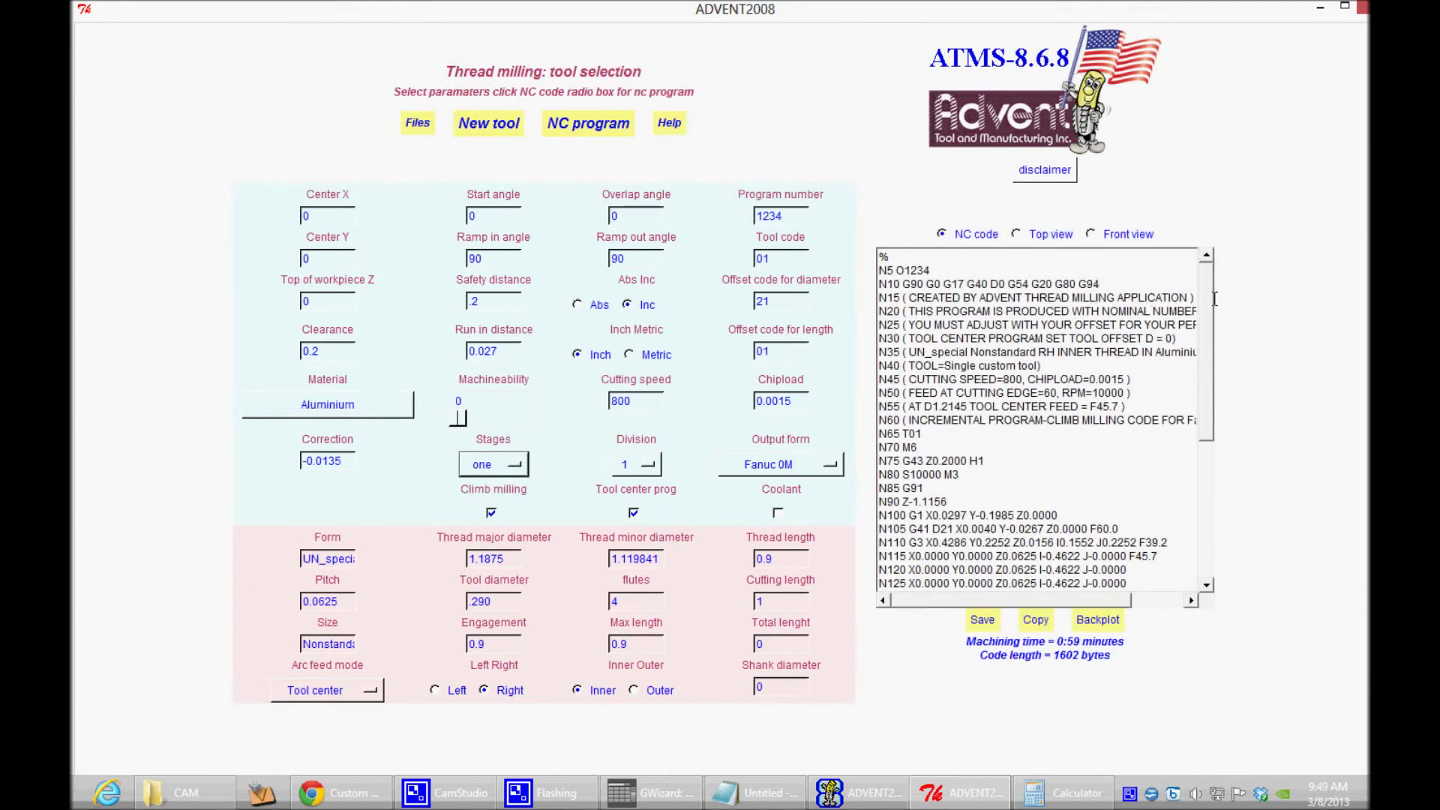
scroll(1214, 300, down, 3)
scroll(1216, 302, up, 3)
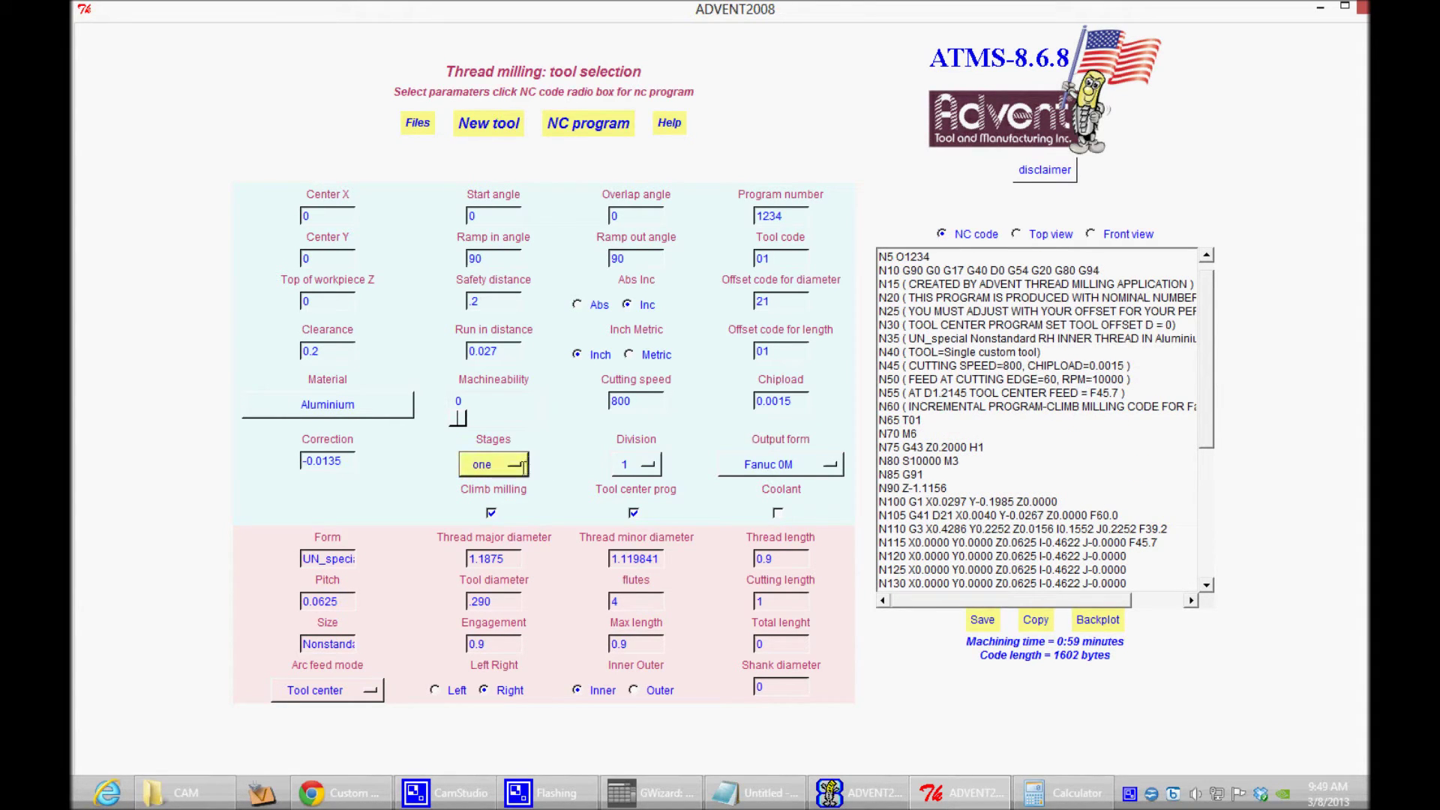
click(525, 465)
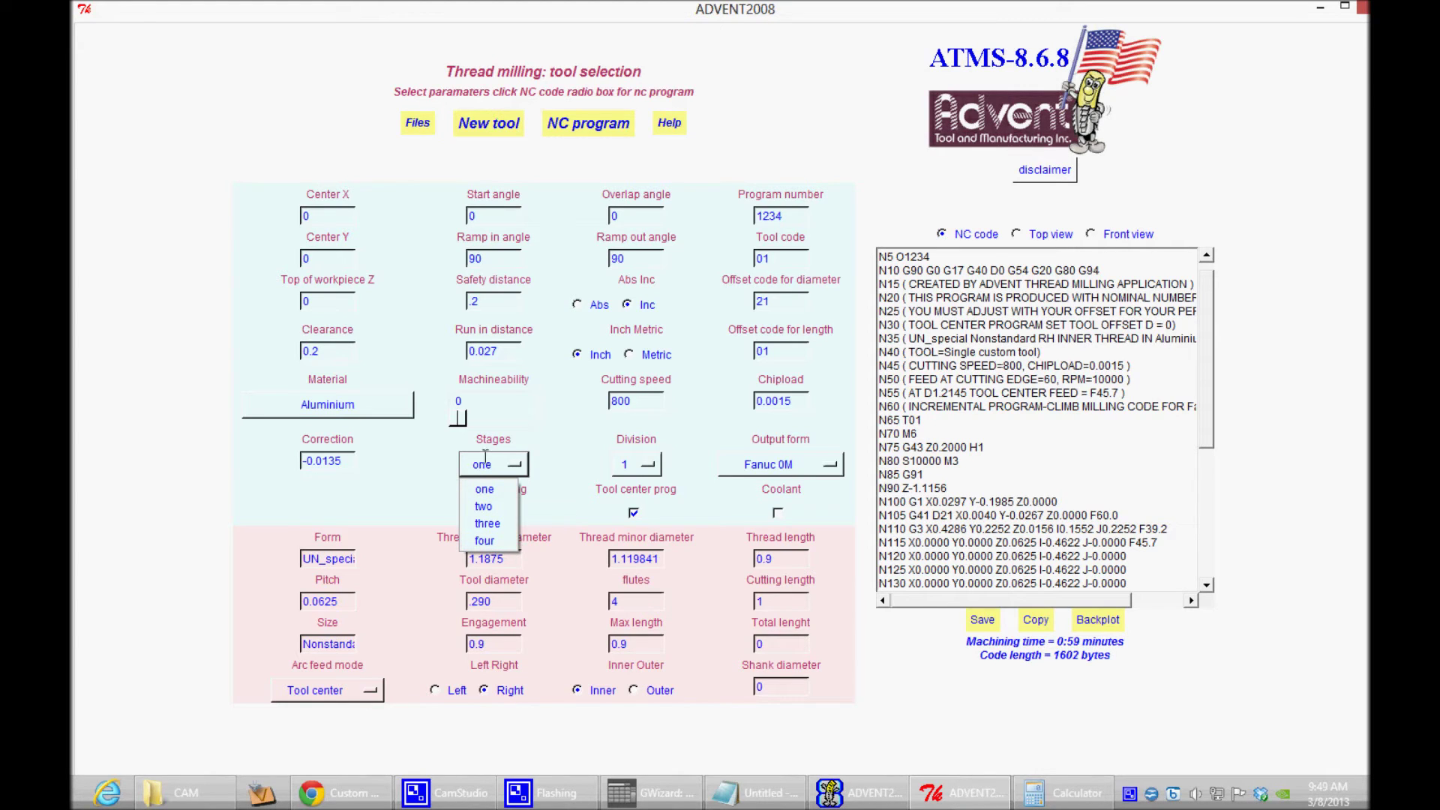
click(563, 528)
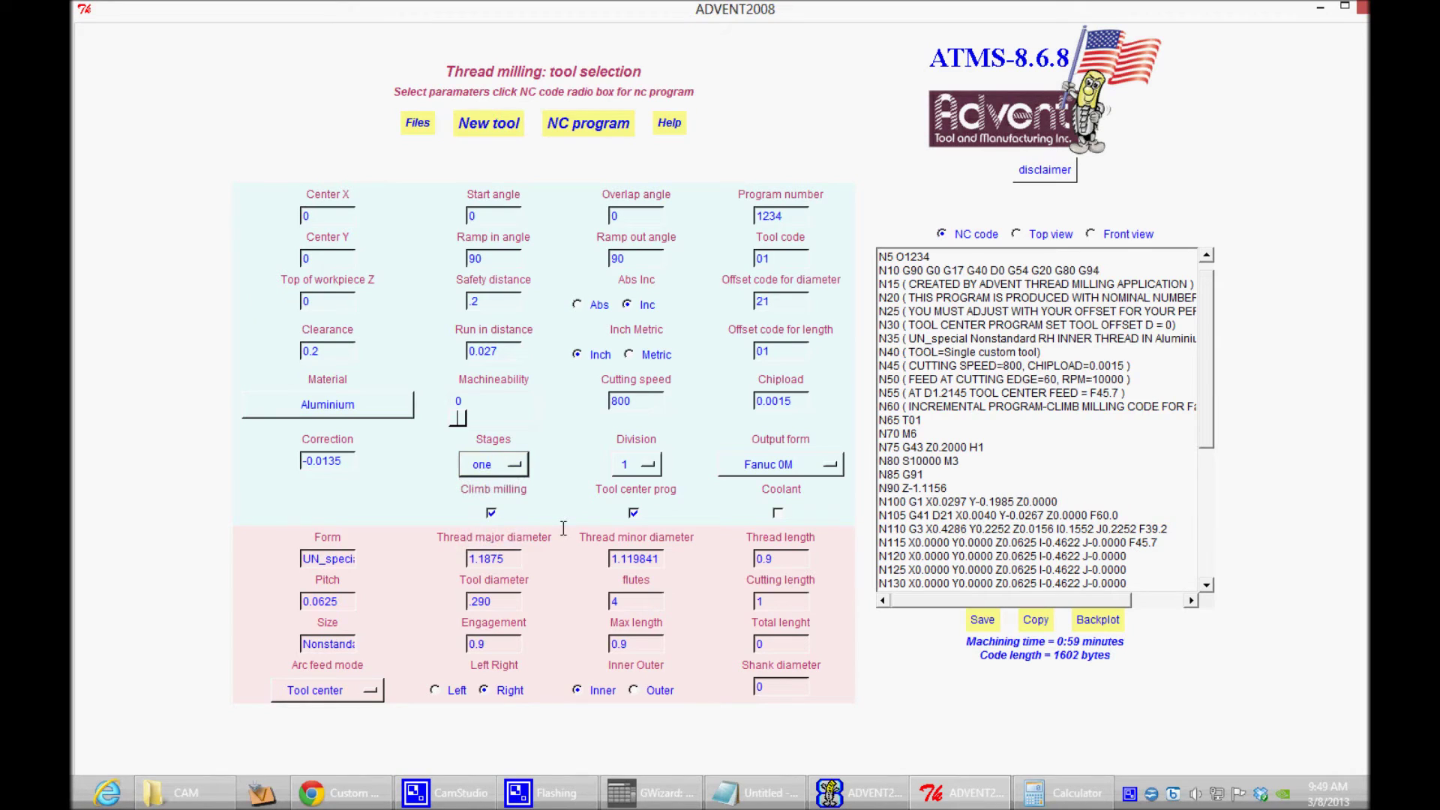
Step: Go to the end of the NC code listing and highlight I-0.4622 on line N115
drag(1207, 307, 1206, 461)
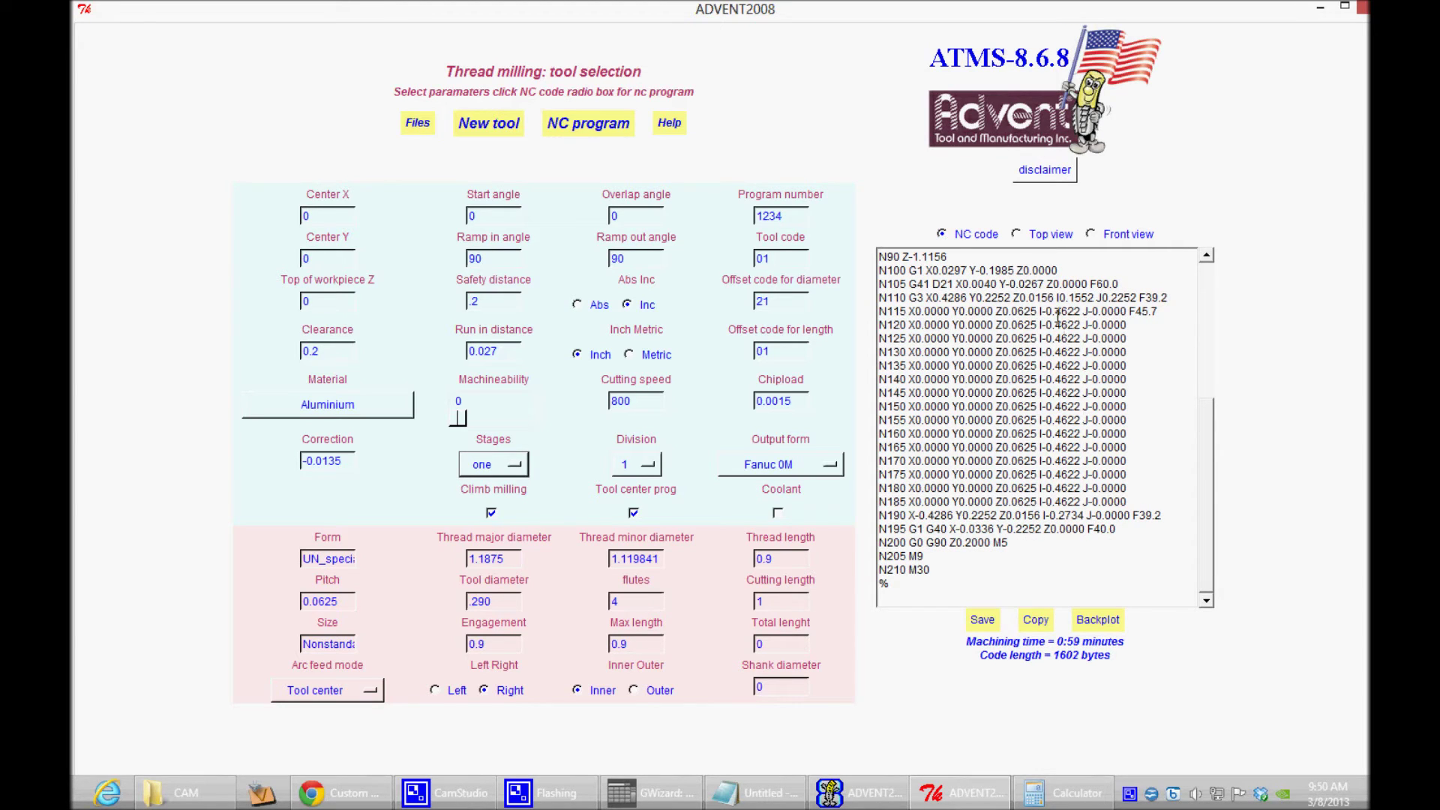
mouse_move(1046, 311)
mouse_down()
mouse_move(1083, 315)
mouse_move(1039, 314)
mouse_up()
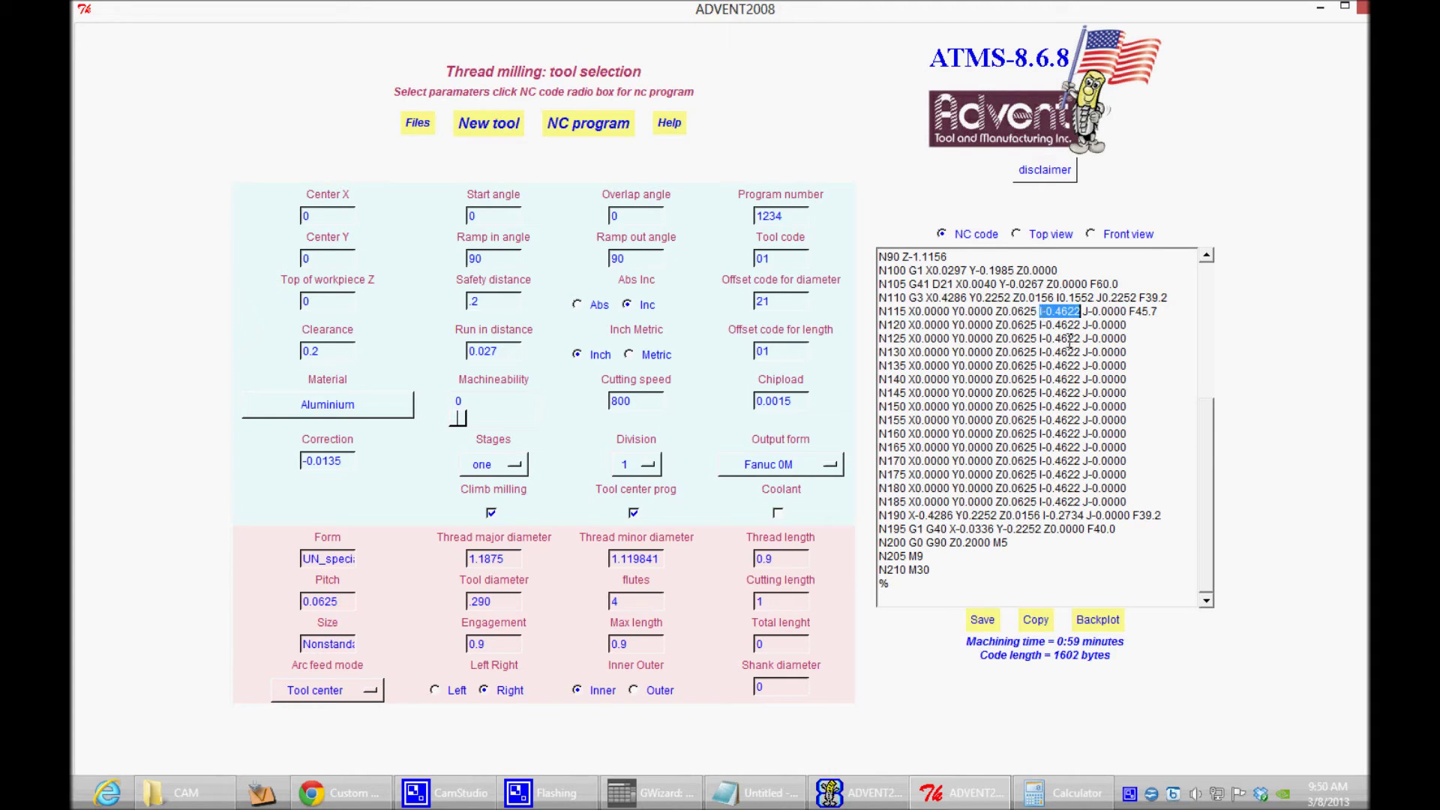
click(1078, 311)
drag(1080, 312, 1038, 312)
Step: Preview the toolpath in Top view, then return to the NC code listing for O1234
click(1017, 233)
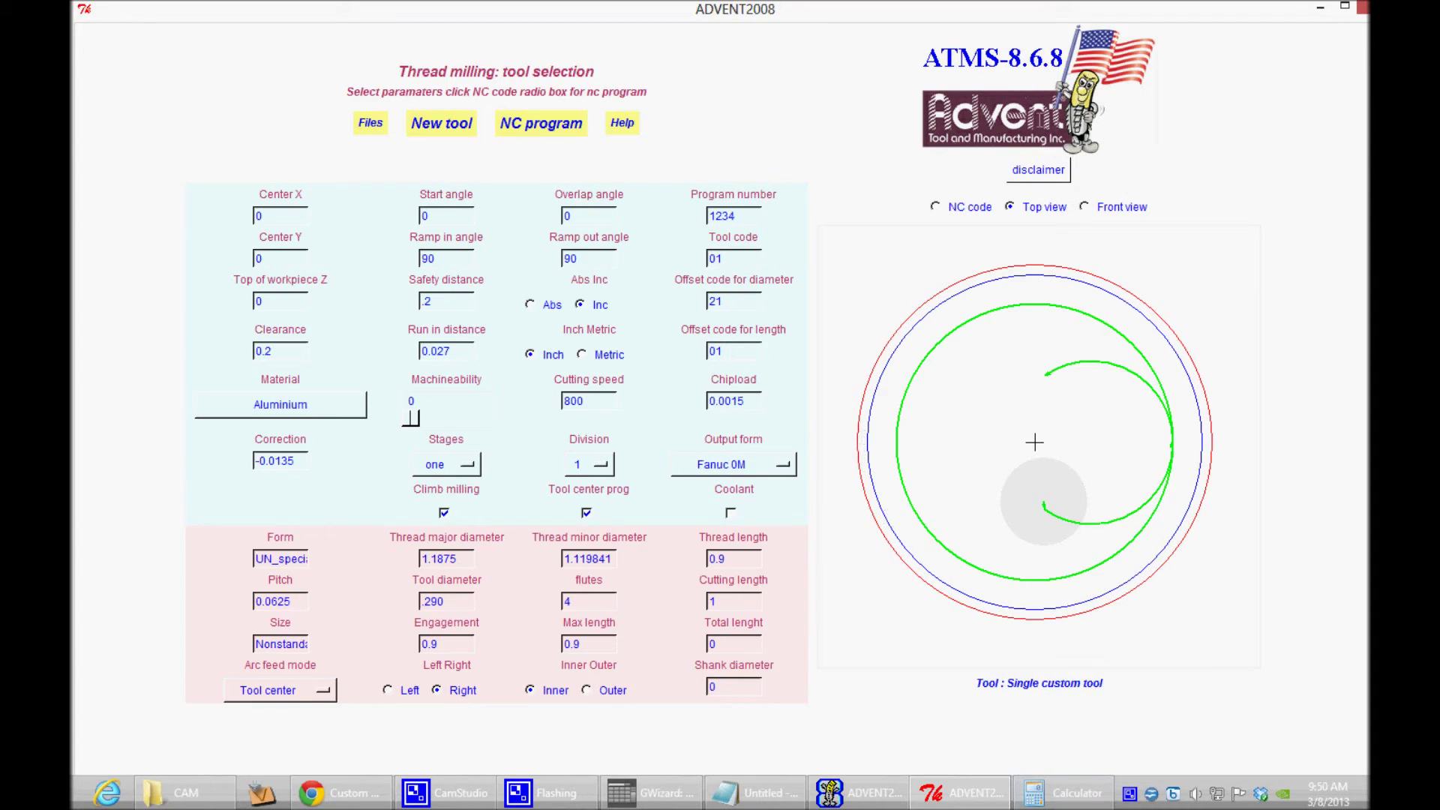
click(949, 208)
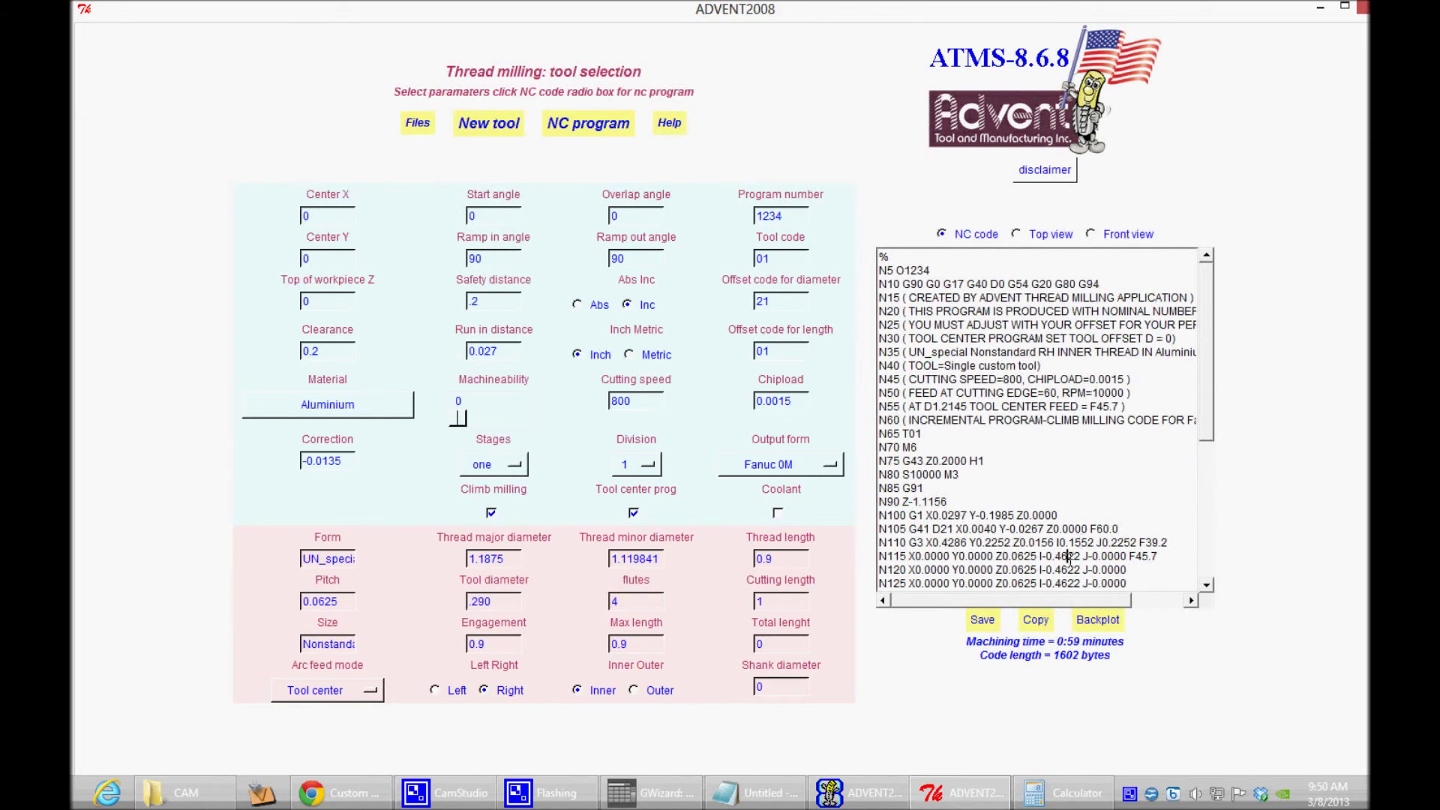
scroll(1151, 488, down, 1)
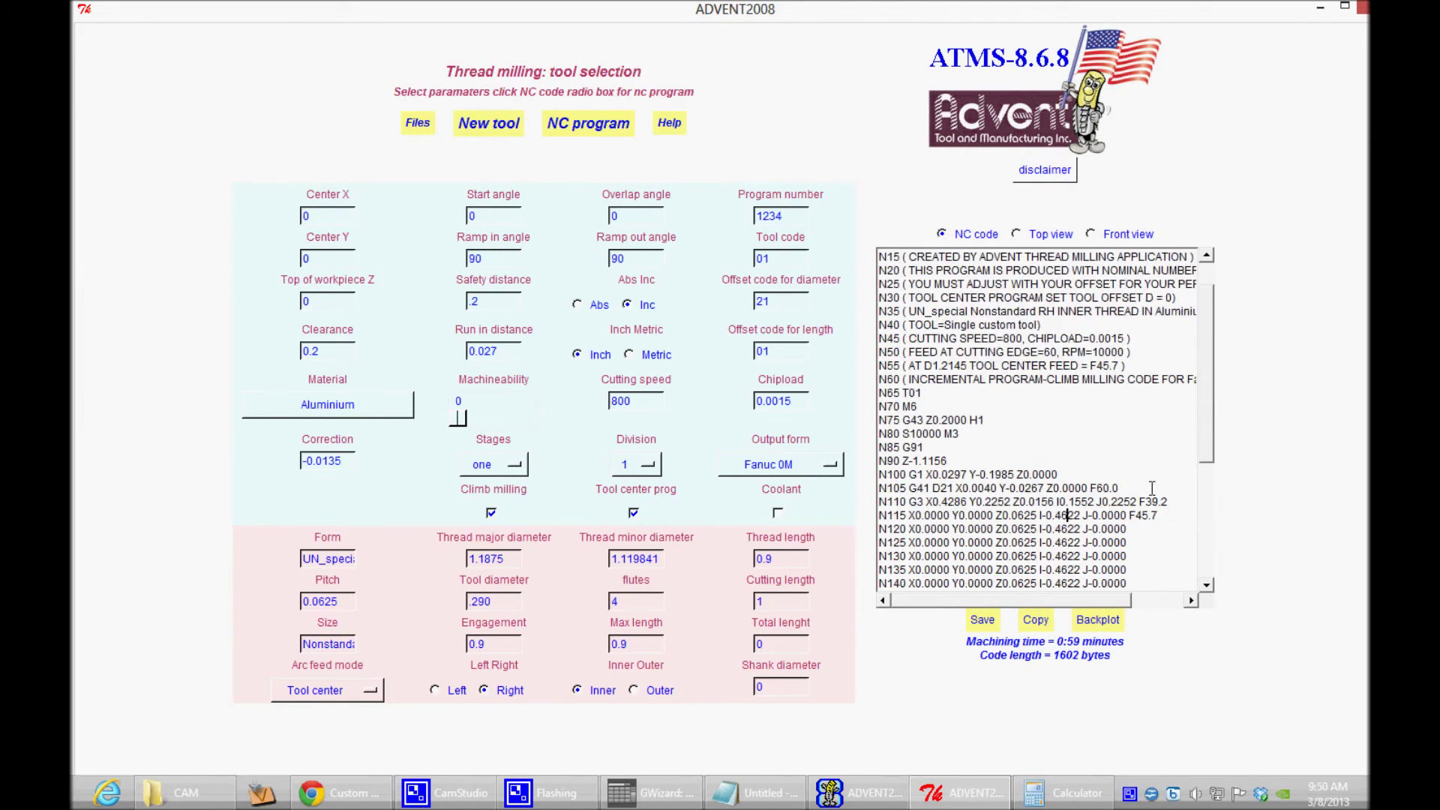
Step: Enter the arc offset 0.4622 in Calculator
click(1069, 795)
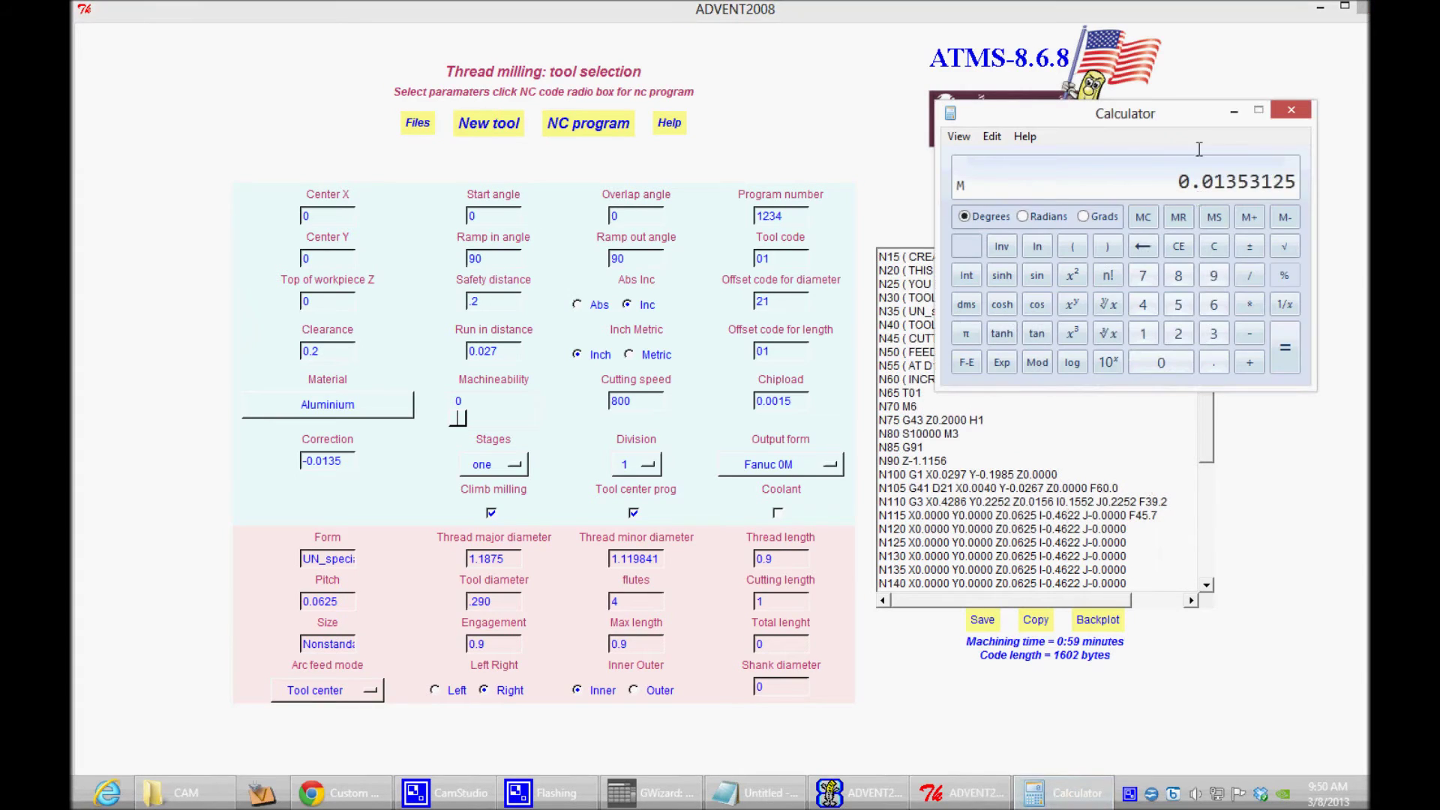
click(1214, 363)
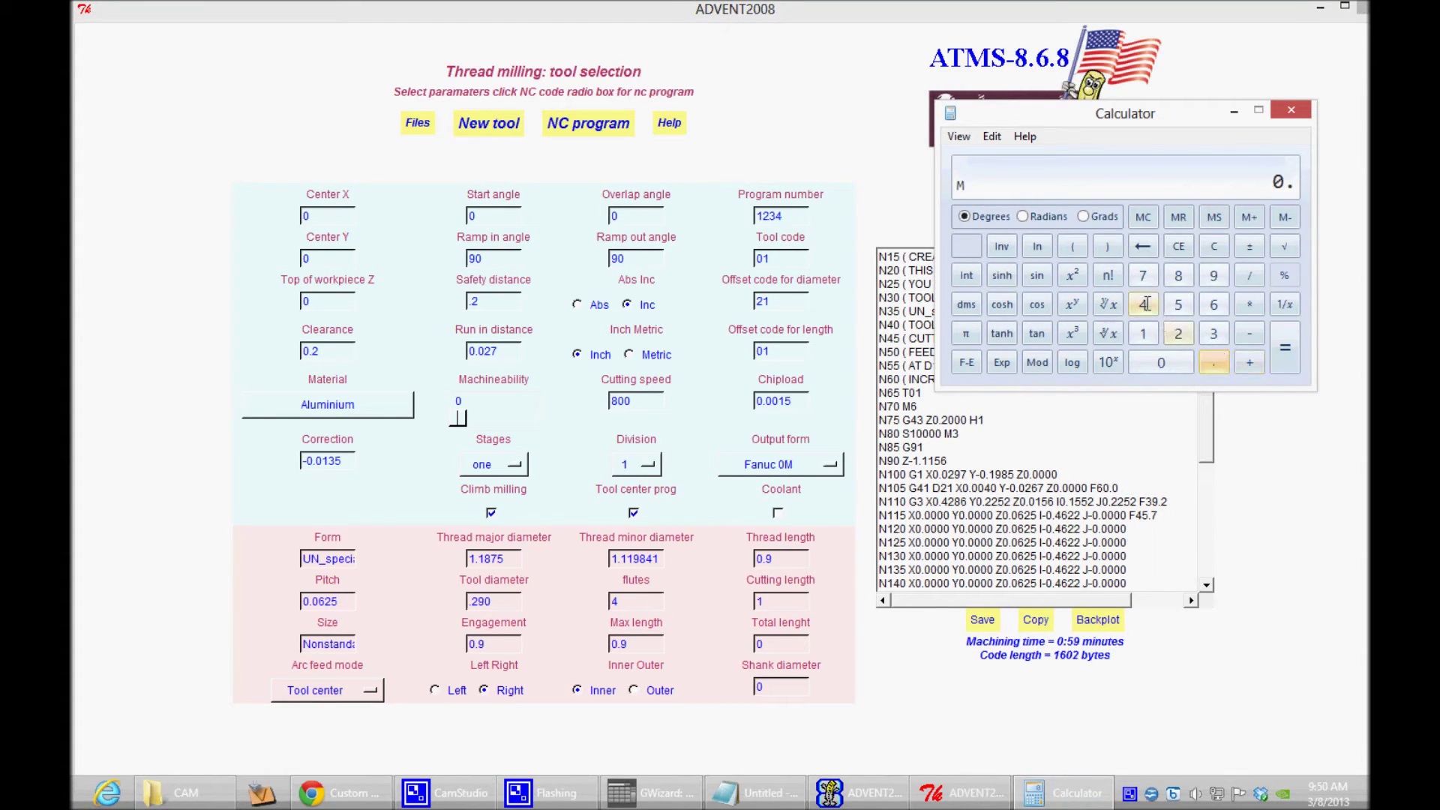
click(1143, 304)
click(1213, 303)
click(1179, 330)
click(1181, 328)
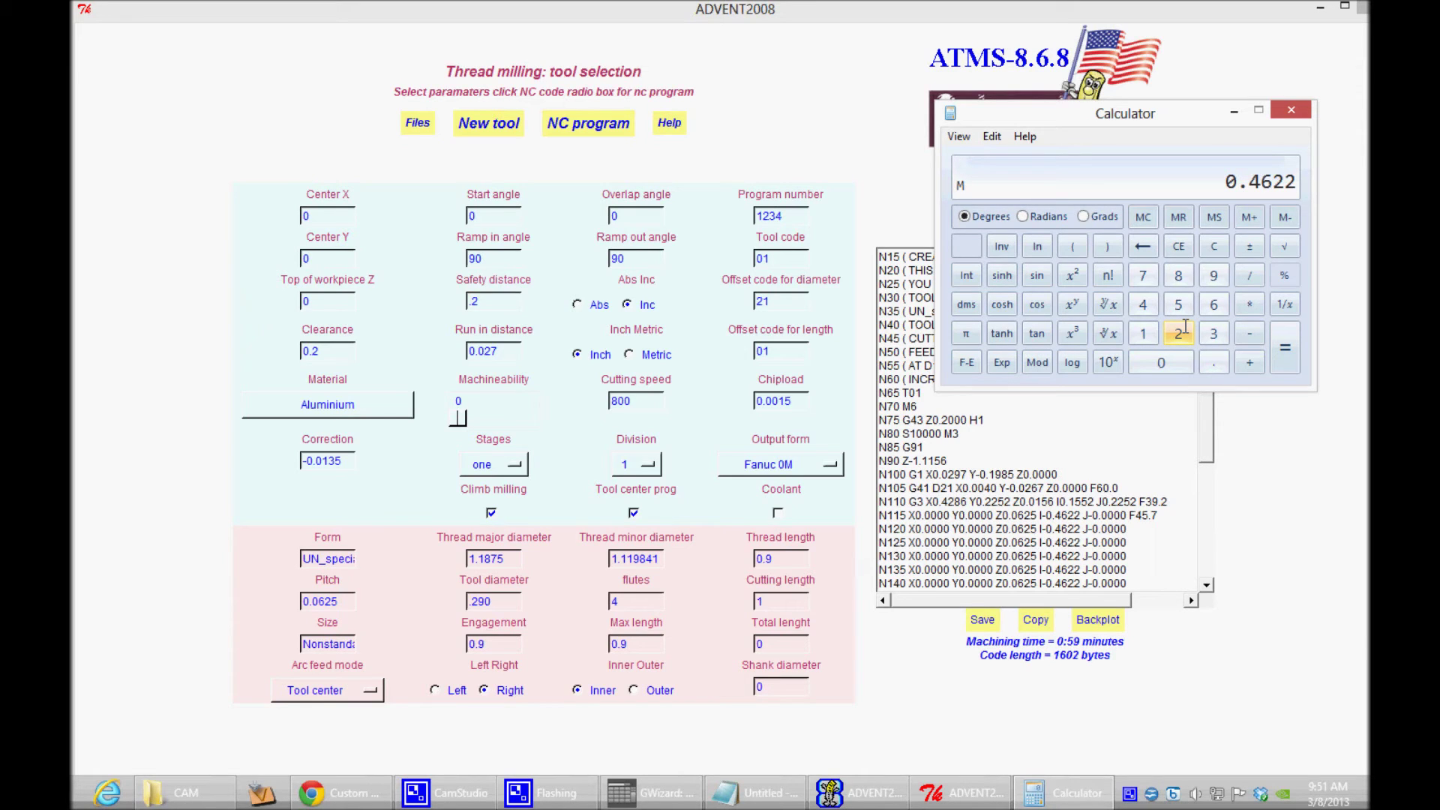
Step: Add the 0.145 tool radius to get 0.6072, and move Calculator to the left
click(1249, 362)
click(1212, 362)
click(1143, 333)
click(1142, 303)
click(1178, 303)
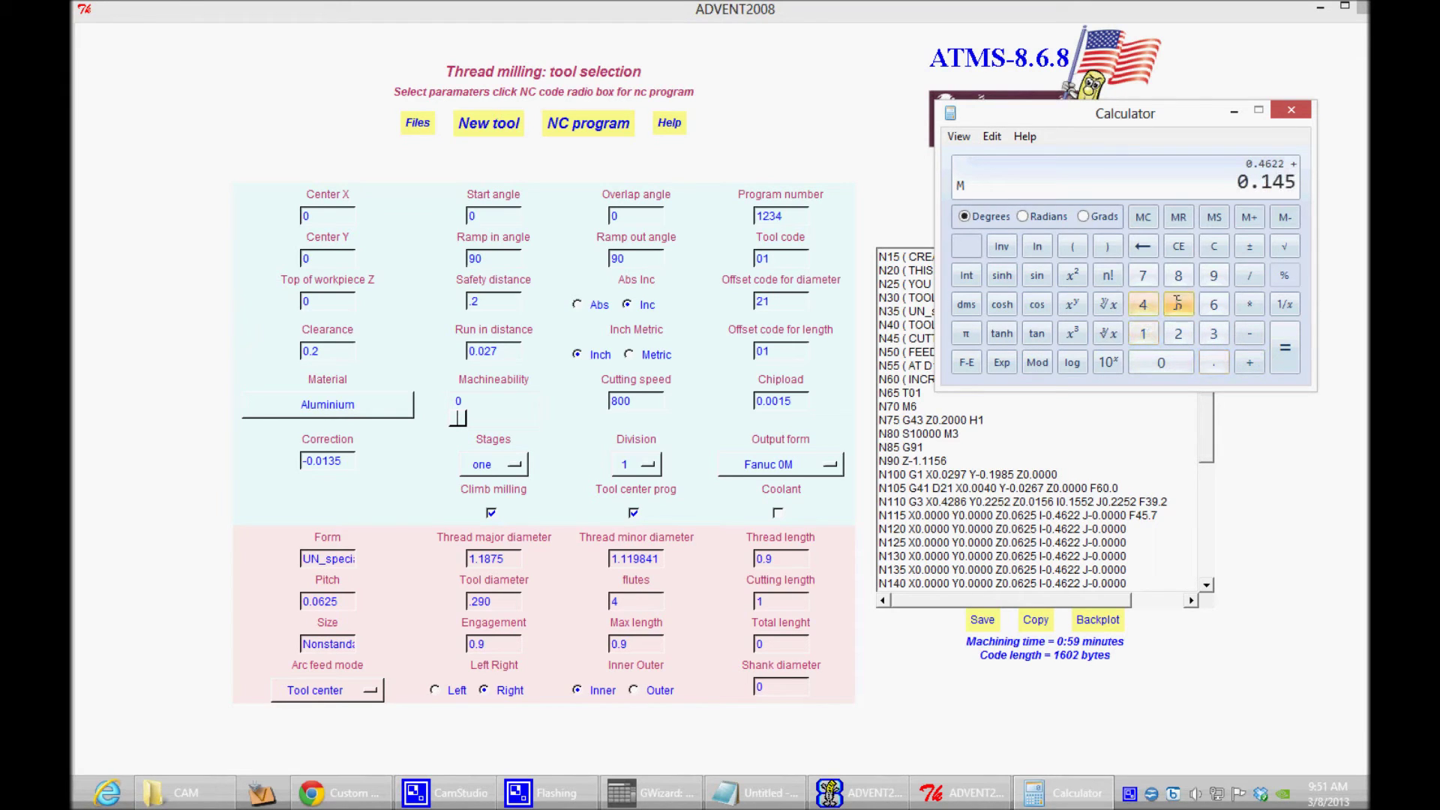
click(1284, 347)
drag(1078, 111, 435, 110)
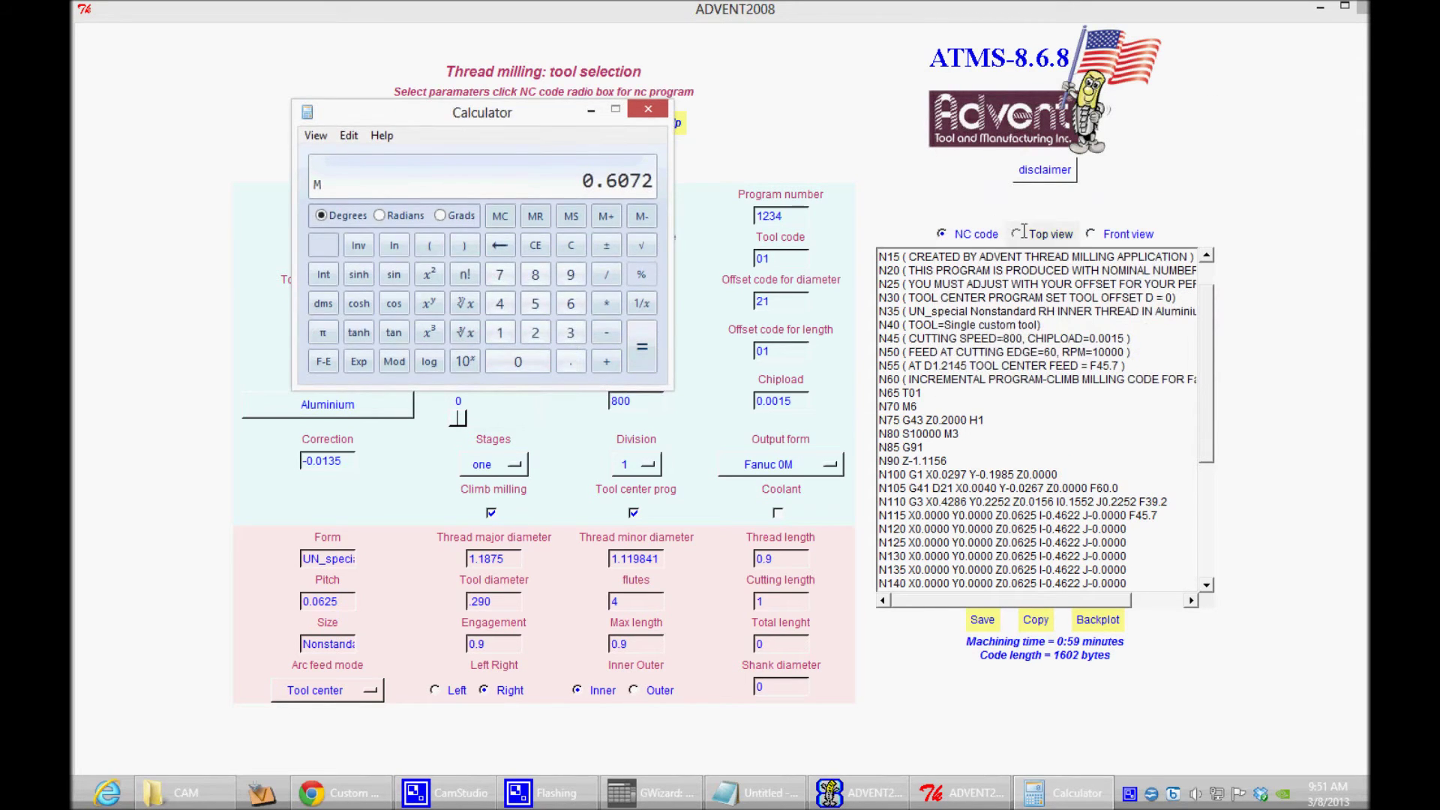
click(1022, 233)
click(1047, 785)
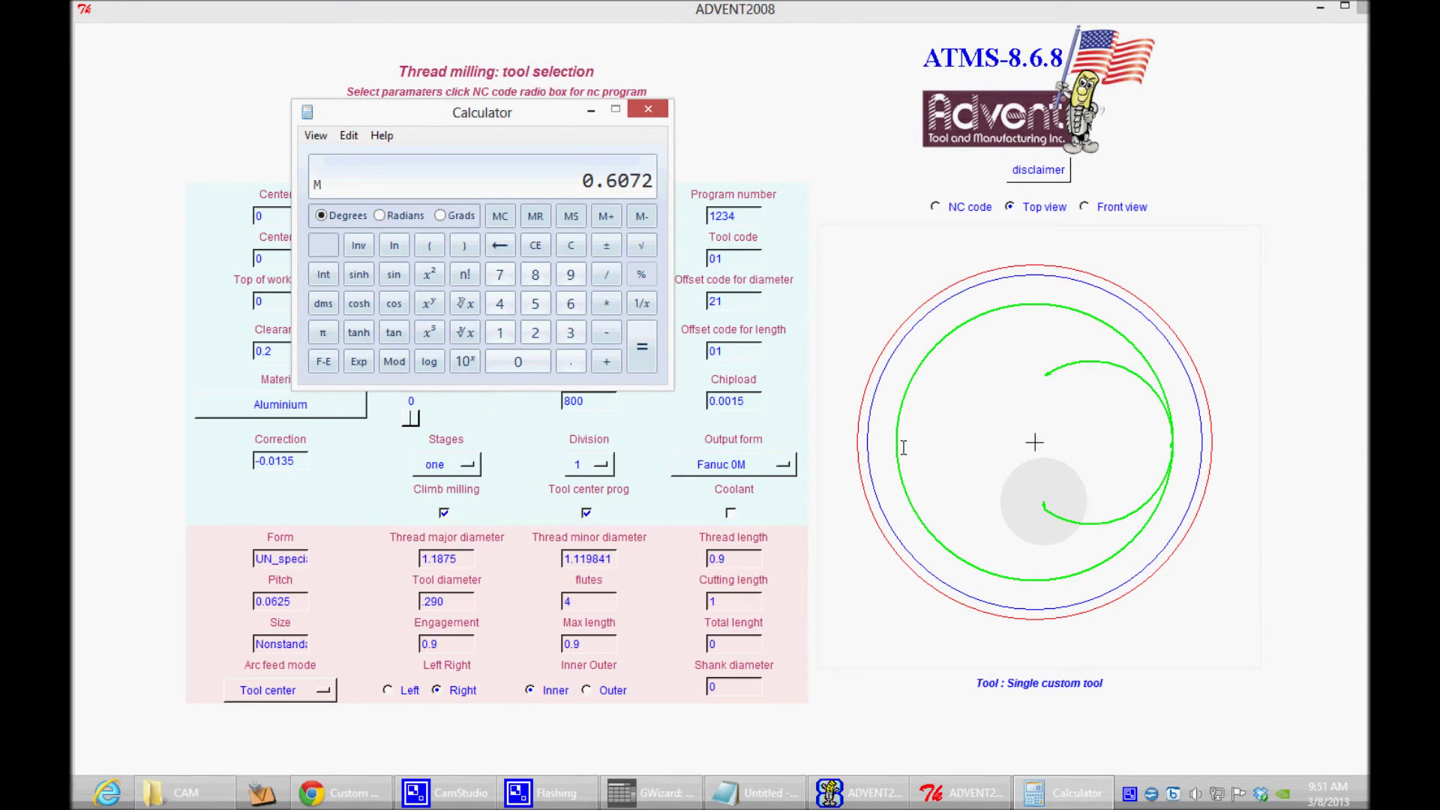
Step: Switch ADVENT2008 from the NC code to the top-view toolpath and bring Calculator forward
click(935, 206)
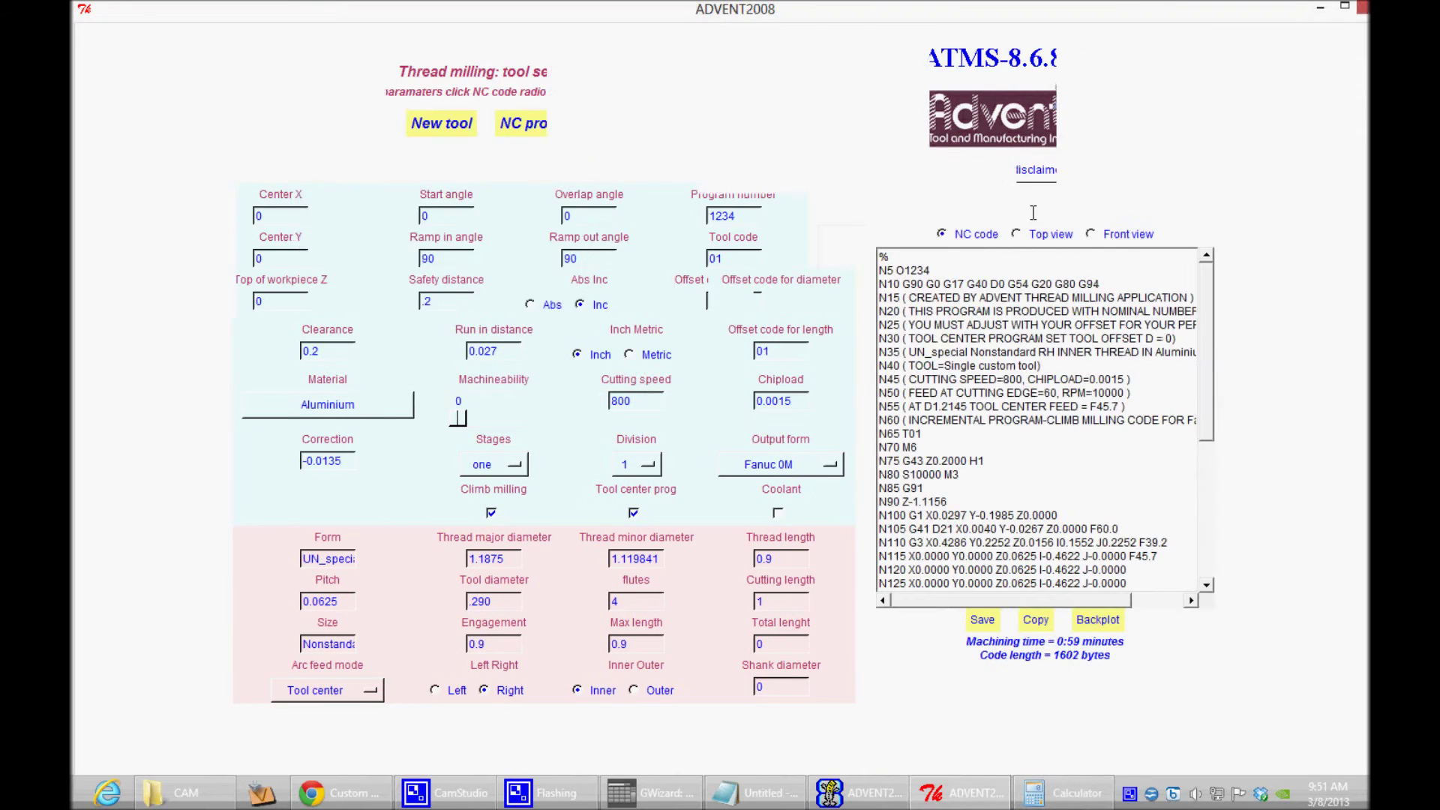
click(1050, 233)
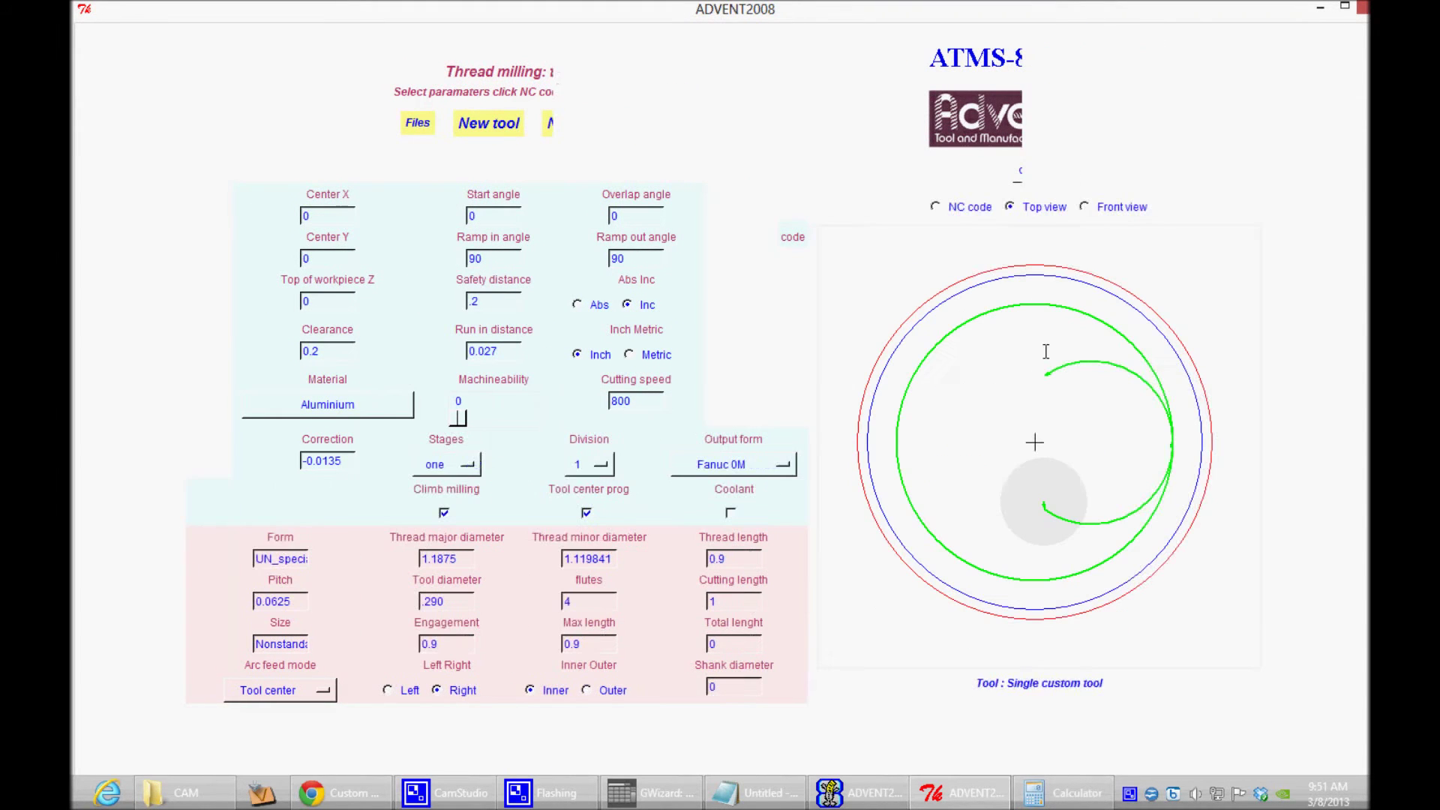
right_click(1075, 780)
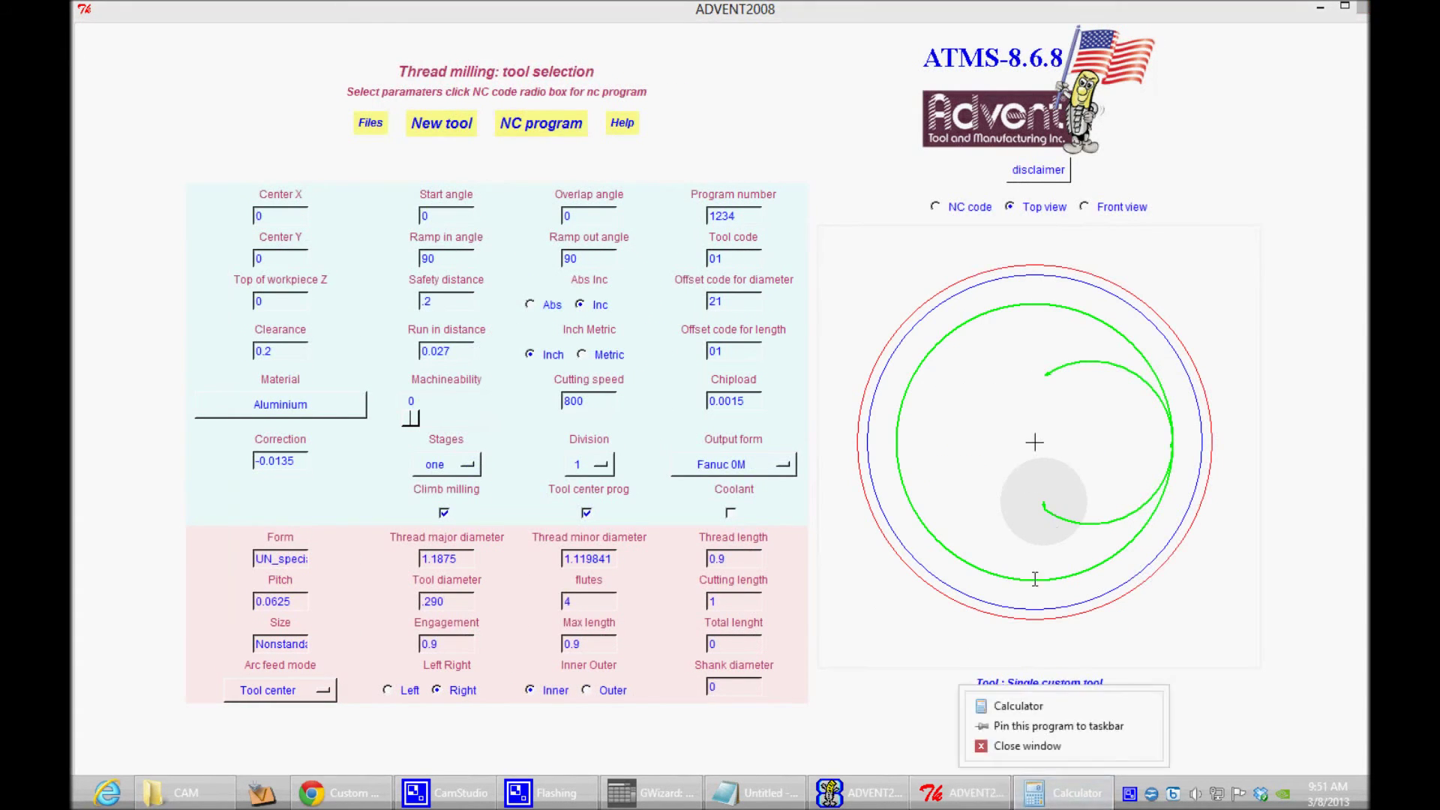
click(1022, 492)
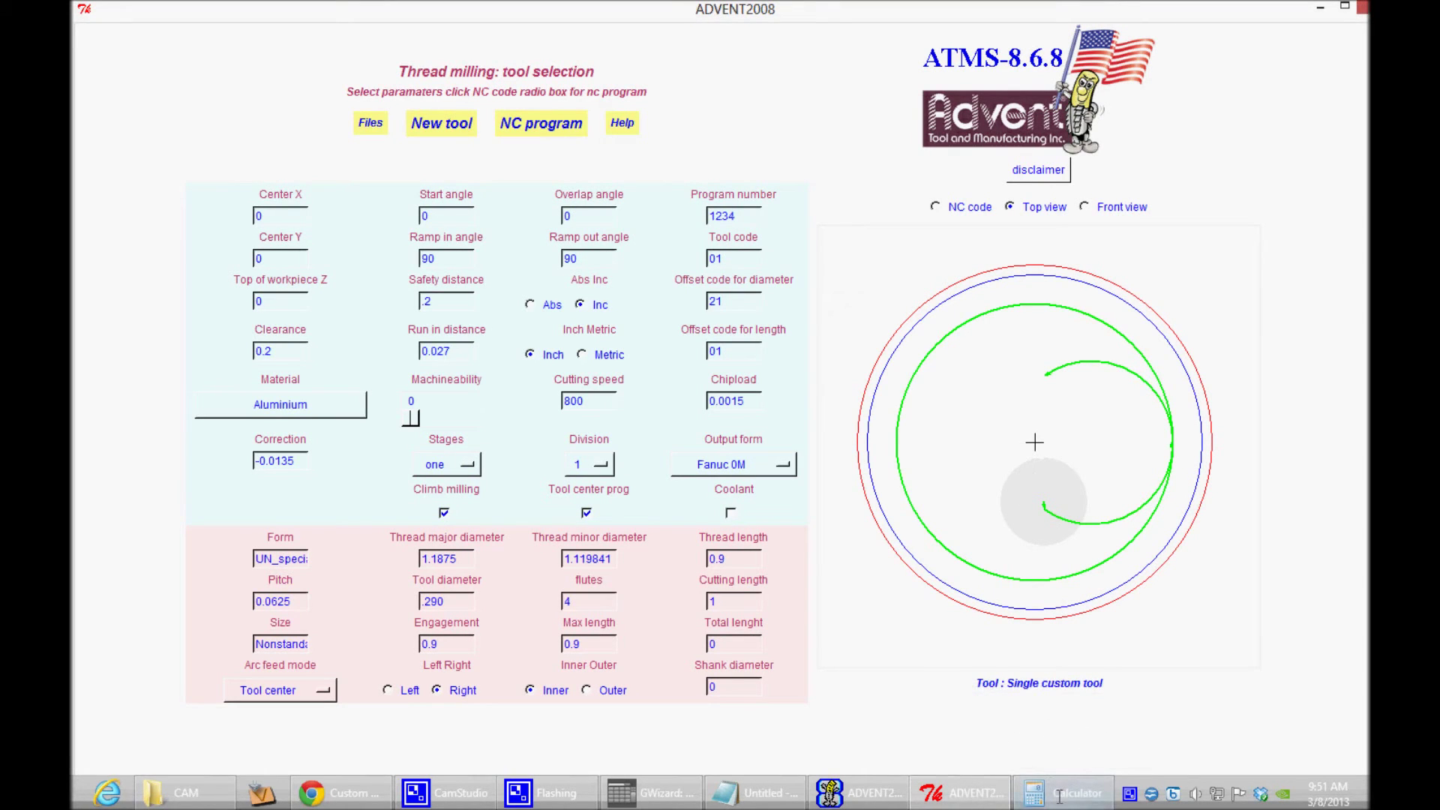
key(alt+Tab)
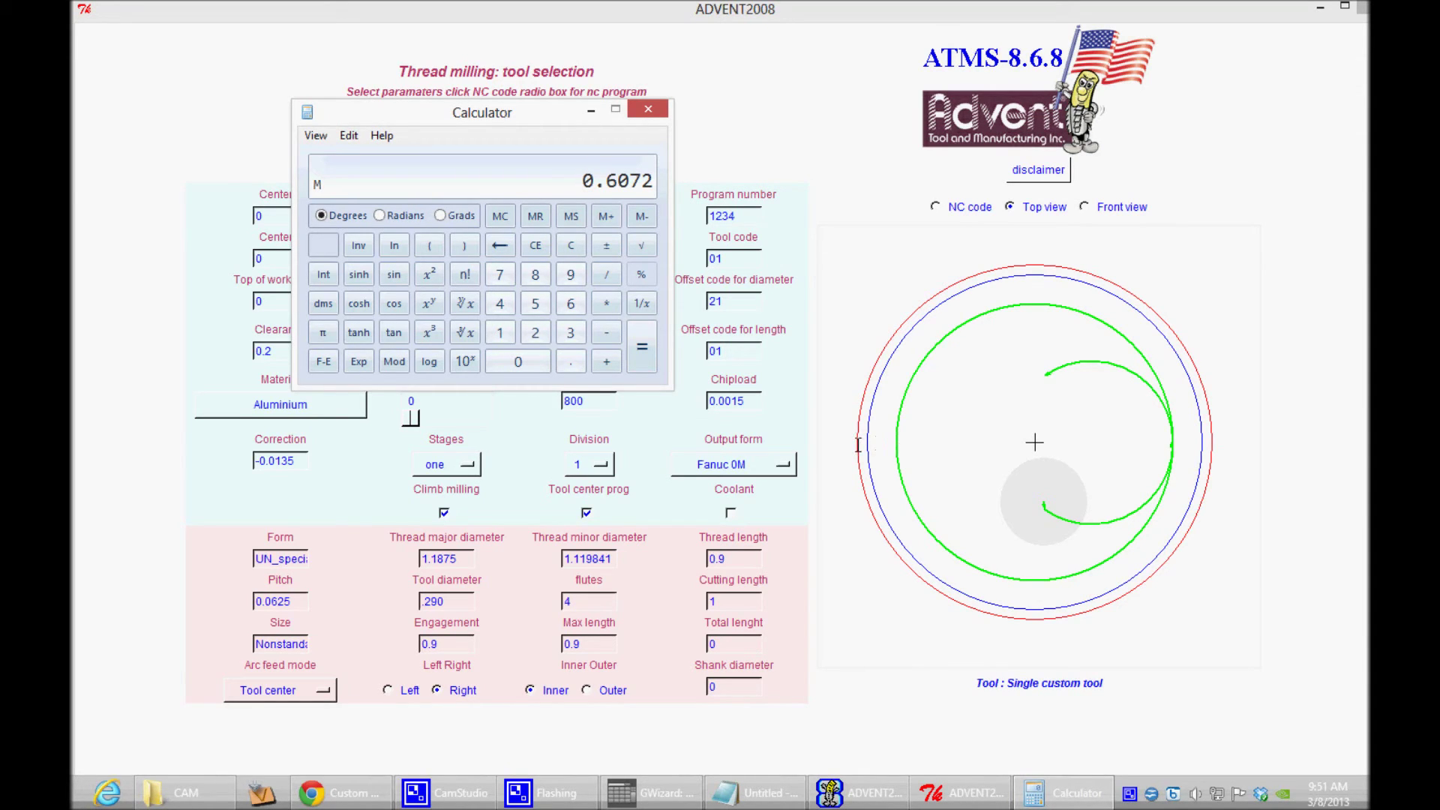
Step: Multiply 0.6072 by 2 to get the 1.2144 cut diameter
click(608, 299)
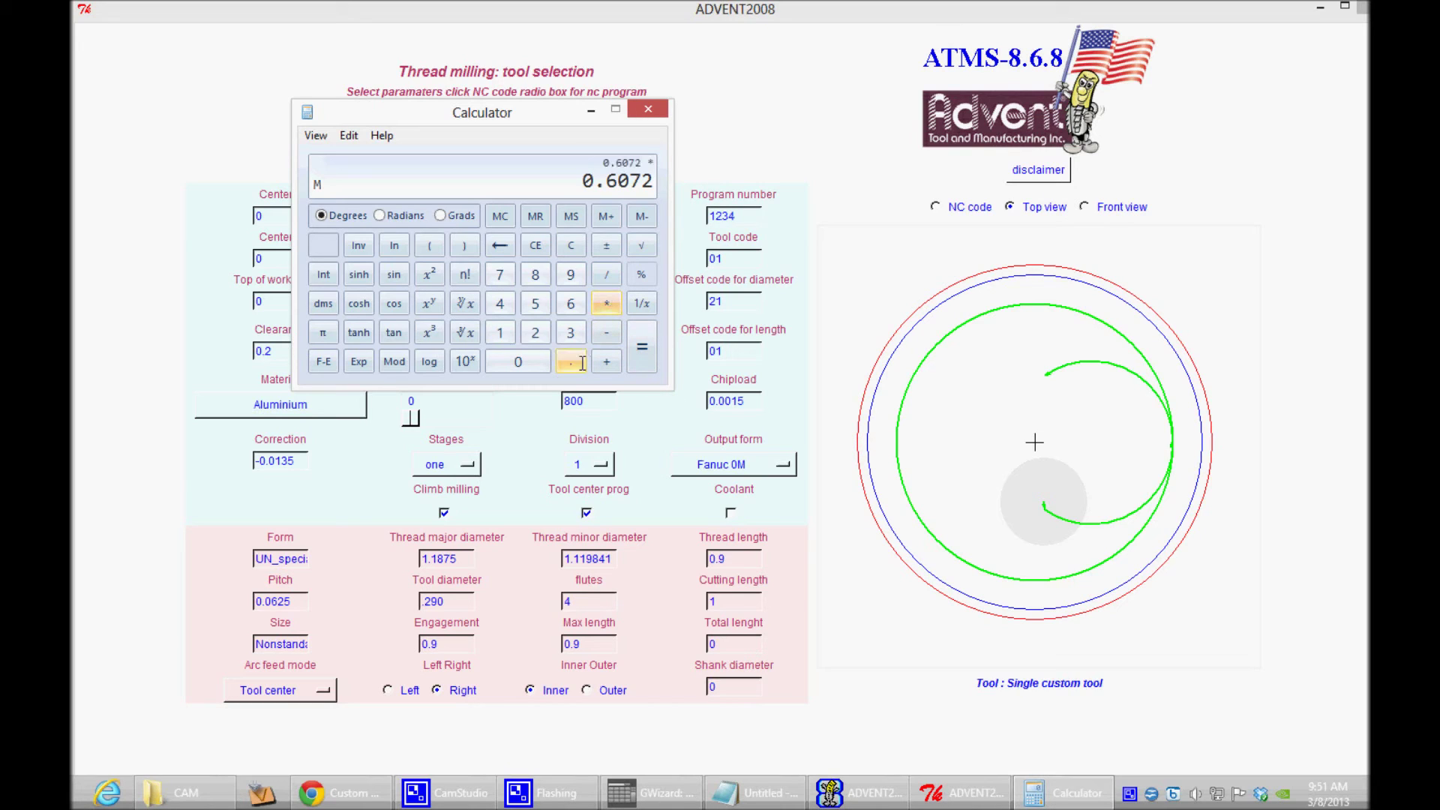
click(535, 333)
click(645, 349)
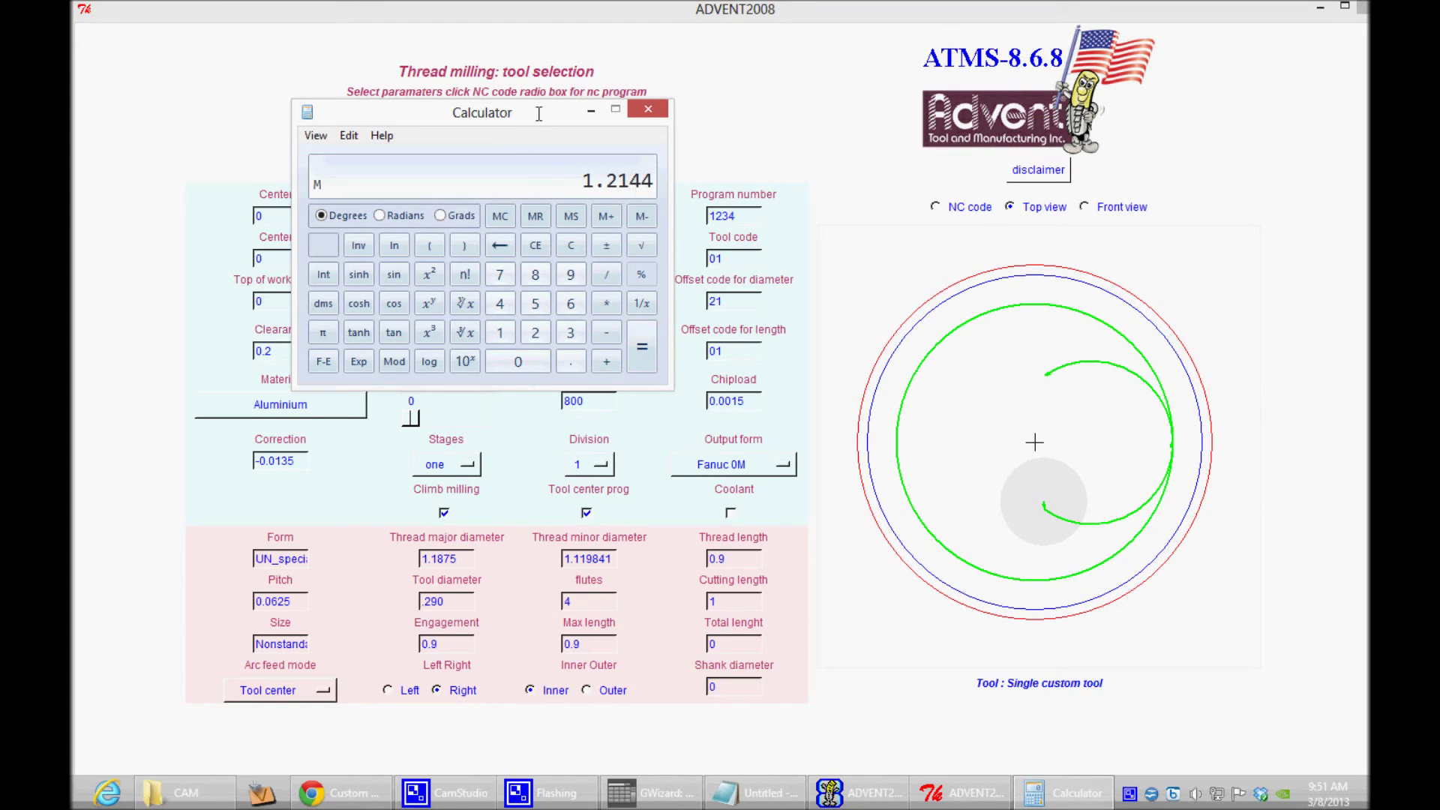
Step: Clear Calculator memory and store 1.2144 in it
click(501, 217)
click(606, 216)
click(591, 110)
click(1061, 792)
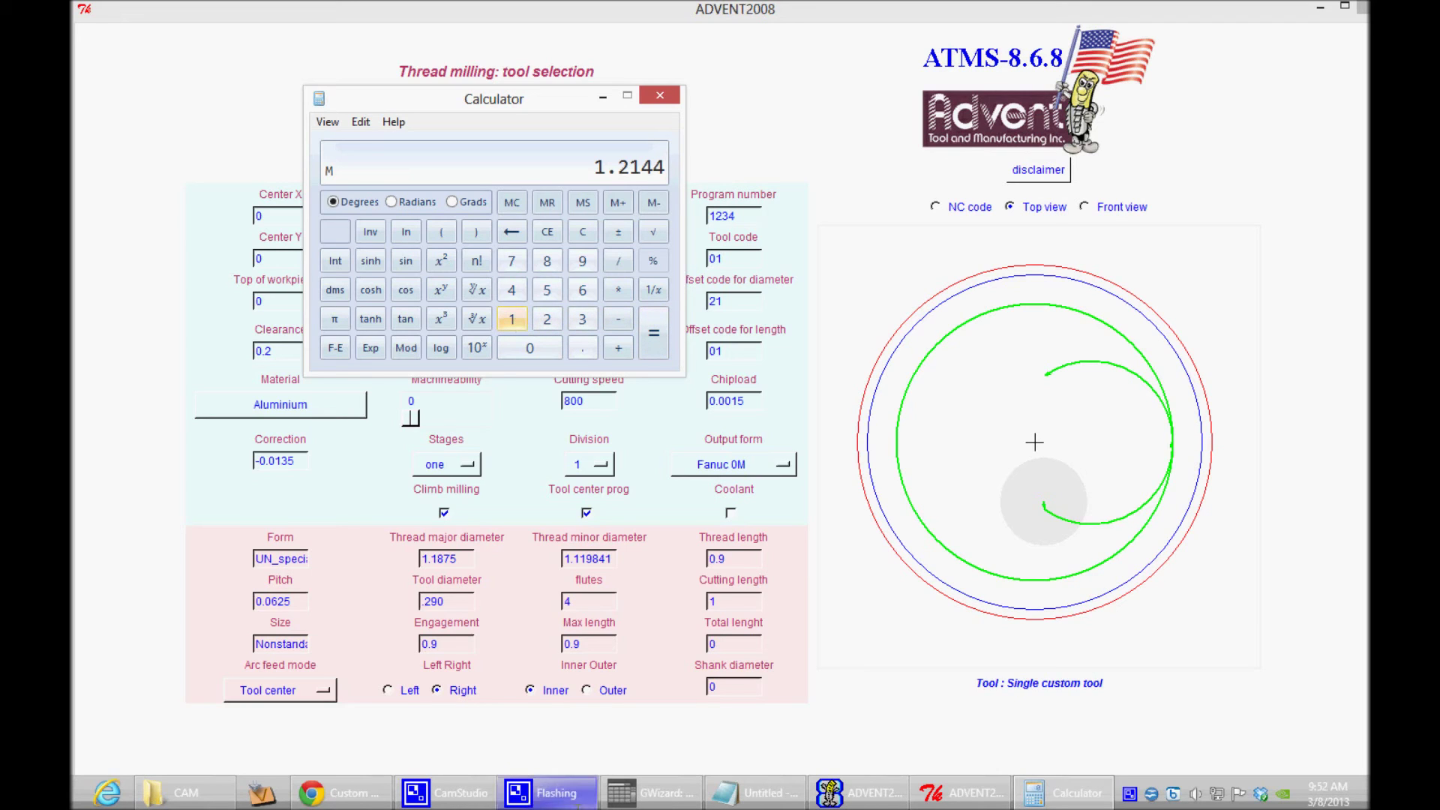
Step: Double the 0.0135 correction to get 0.027
click(588, 349)
click(540, 346)
click(511, 319)
click(582, 319)
click(546, 290)
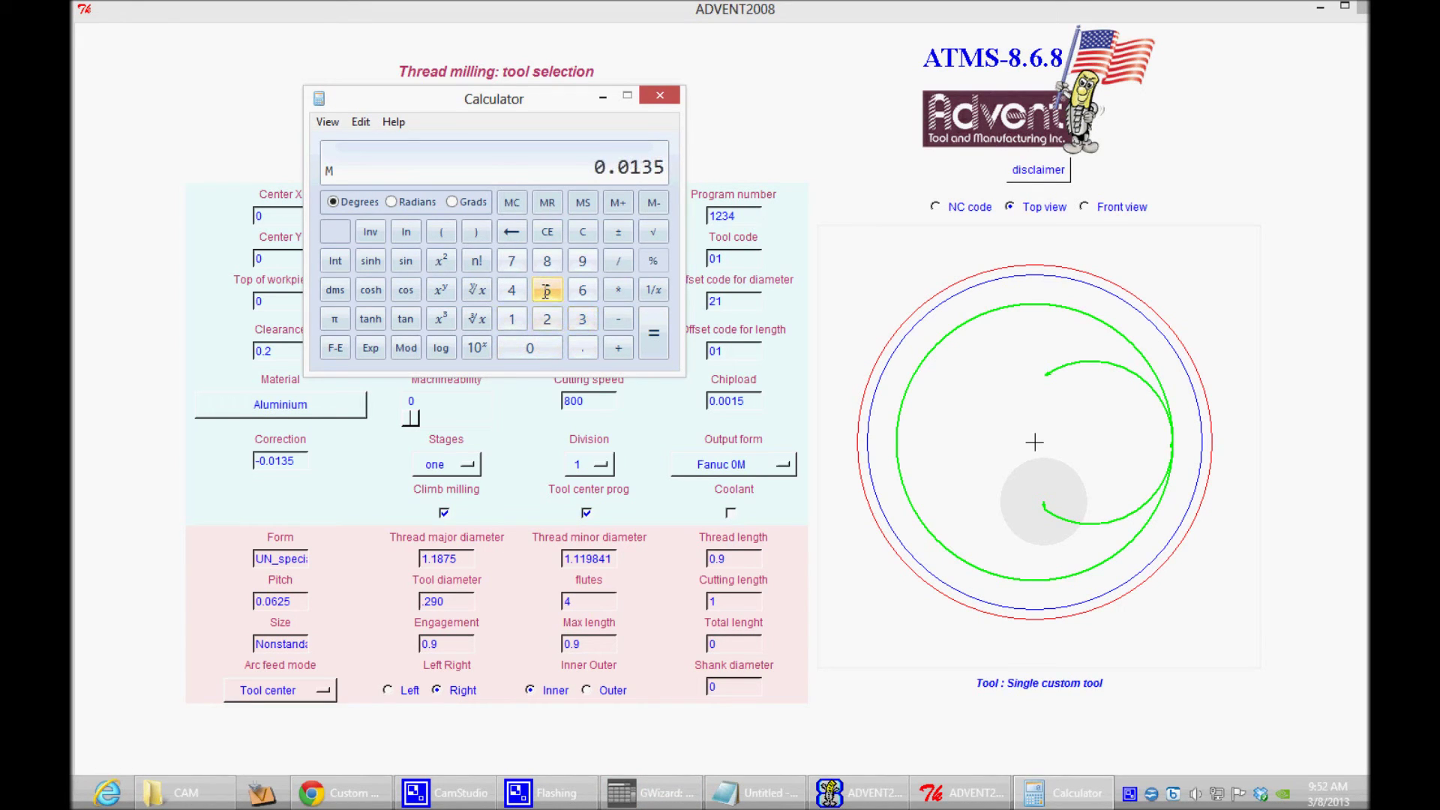
click(619, 290)
click(549, 319)
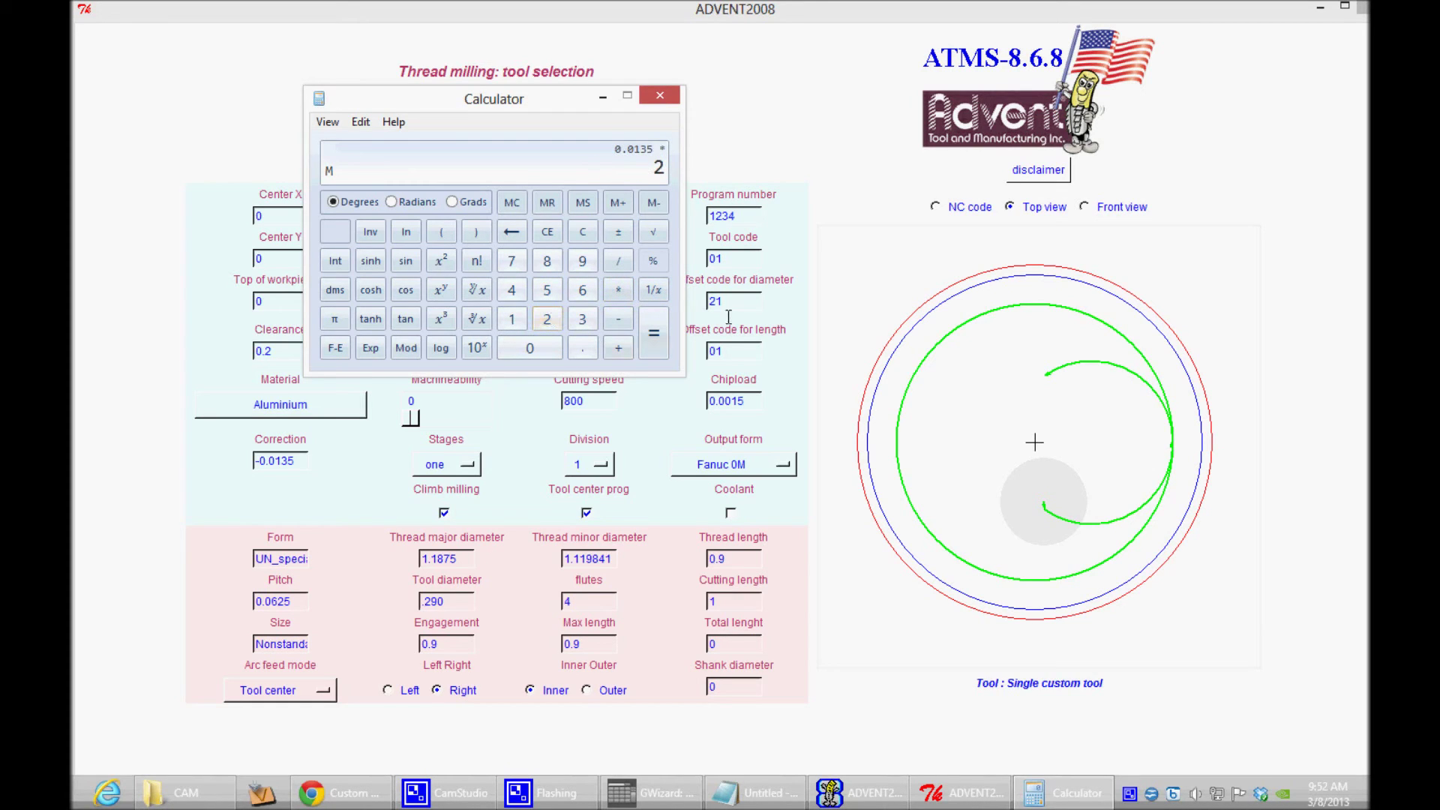
click(658, 339)
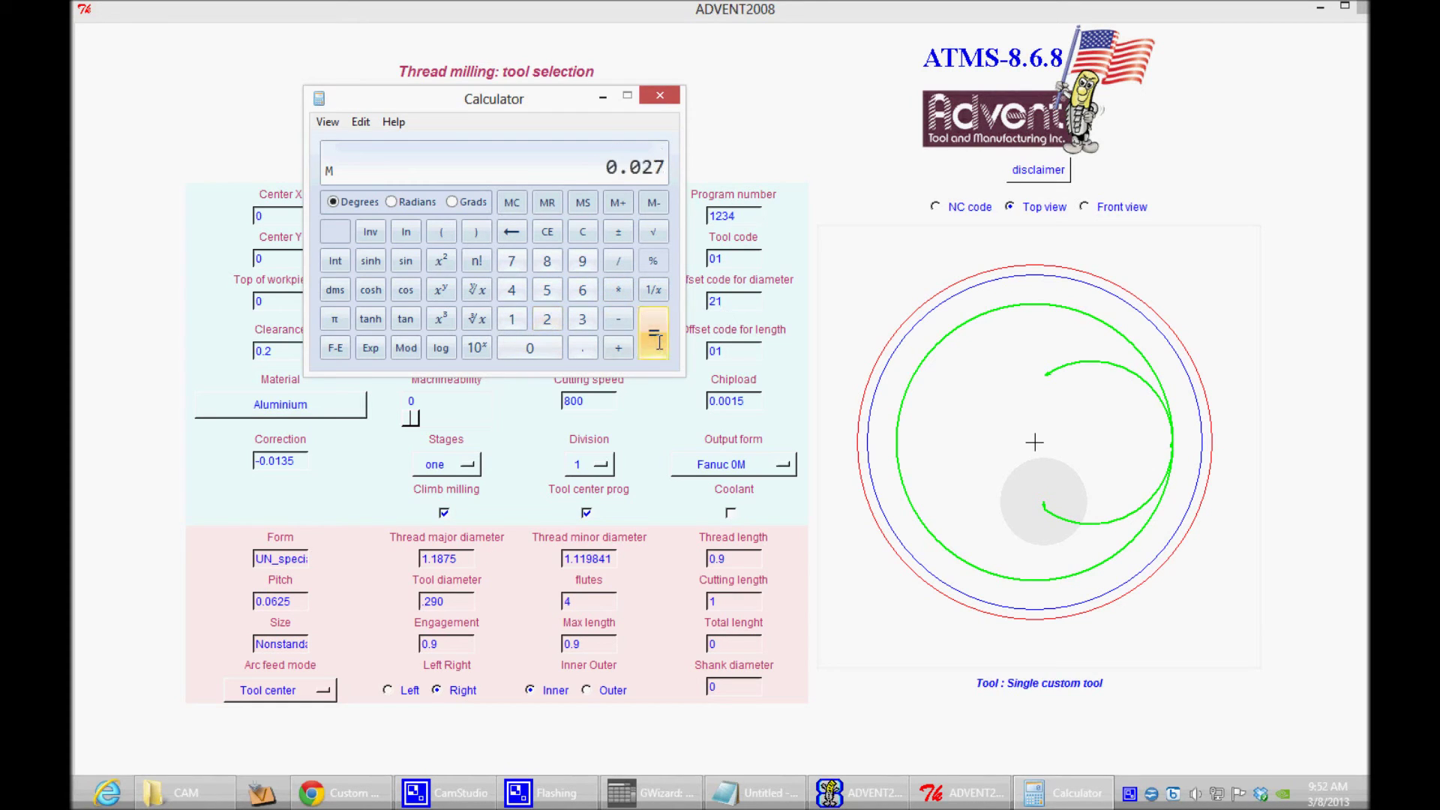
Step: Add 1.1875 to get 1.2145, compare with the stored 1.2144, and close Calculator
click(618, 344)
click(511, 319)
click(586, 349)
click(512, 318)
click(545, 260)
click(511, 260)
click(548, 289)
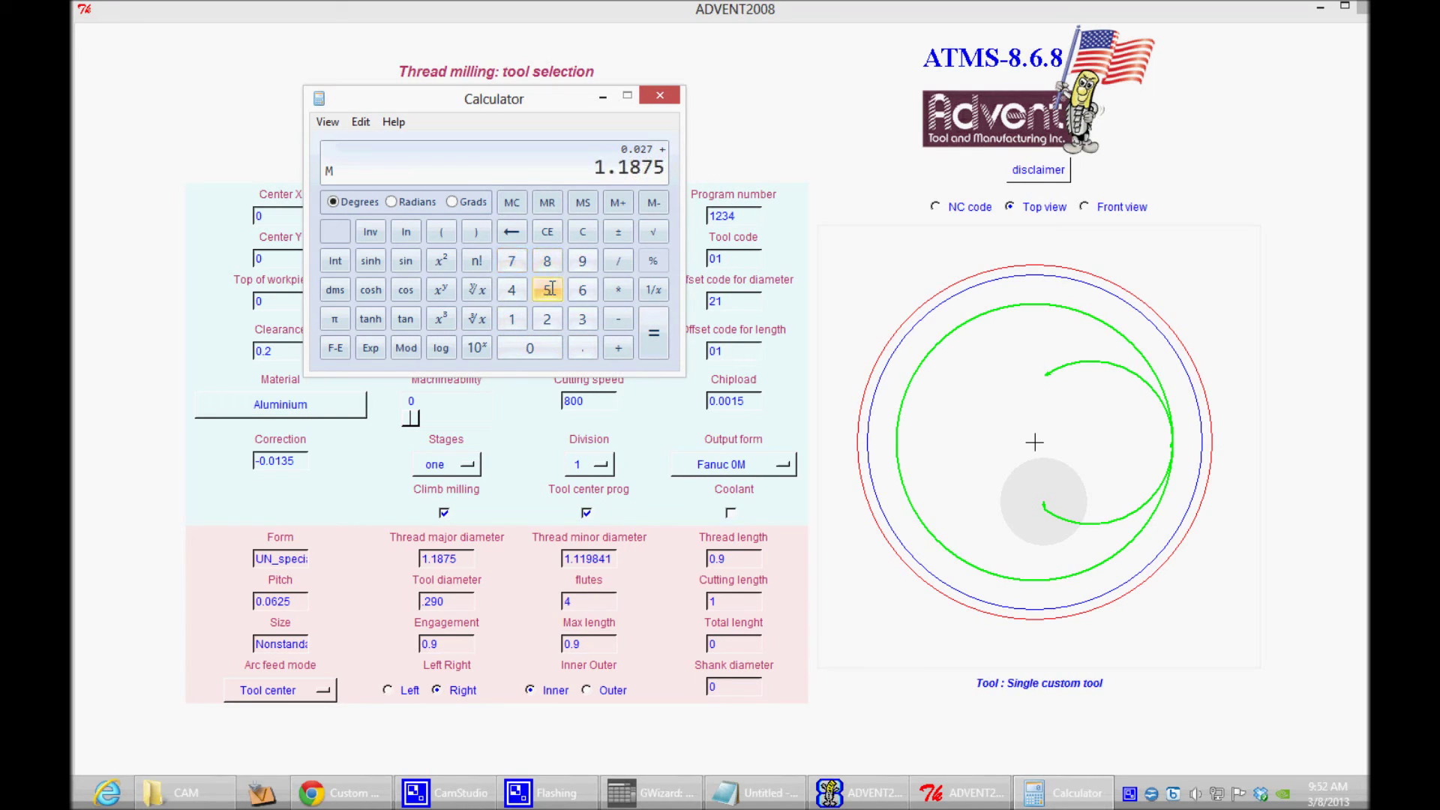
click(654, 333)
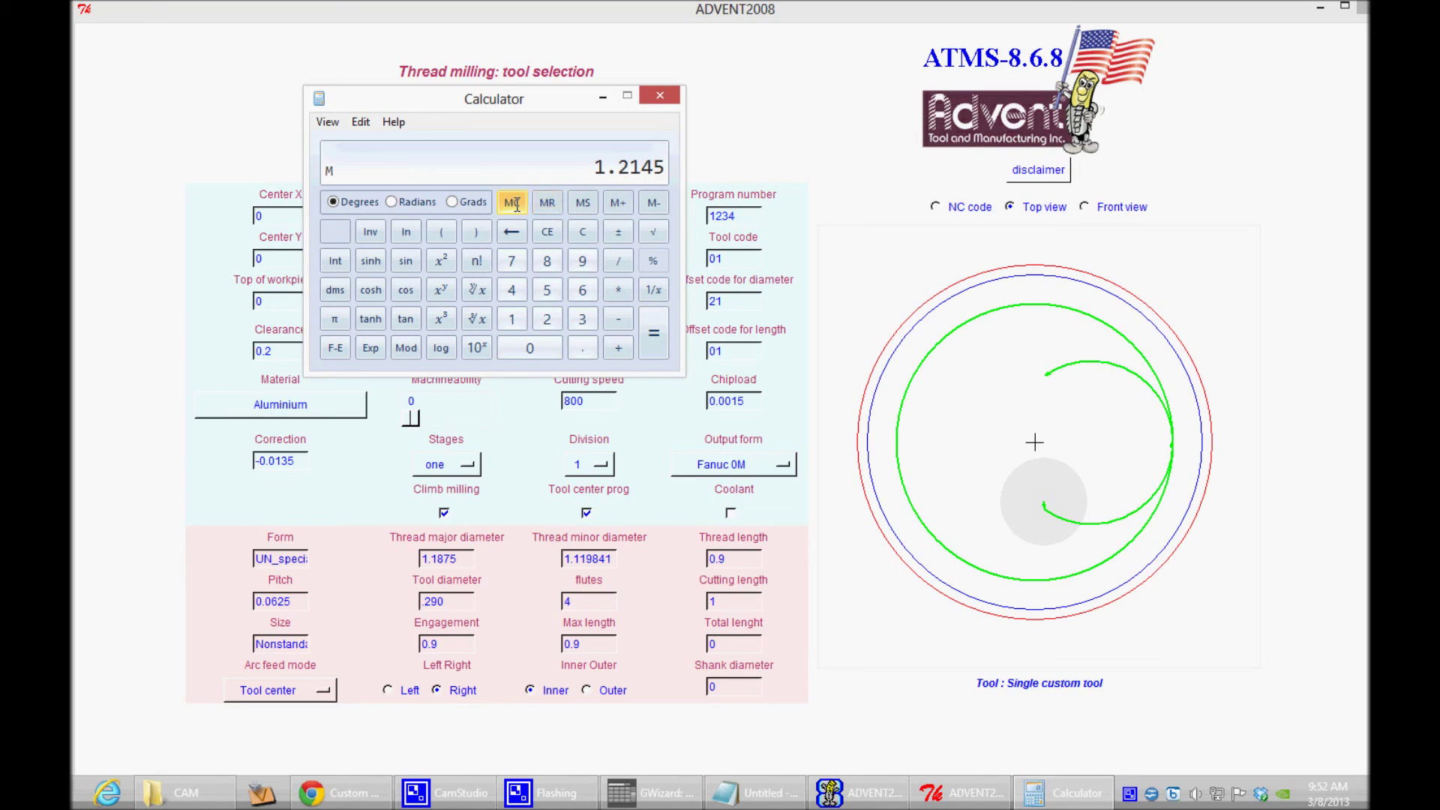
click(545, 207)
click(661, 94)
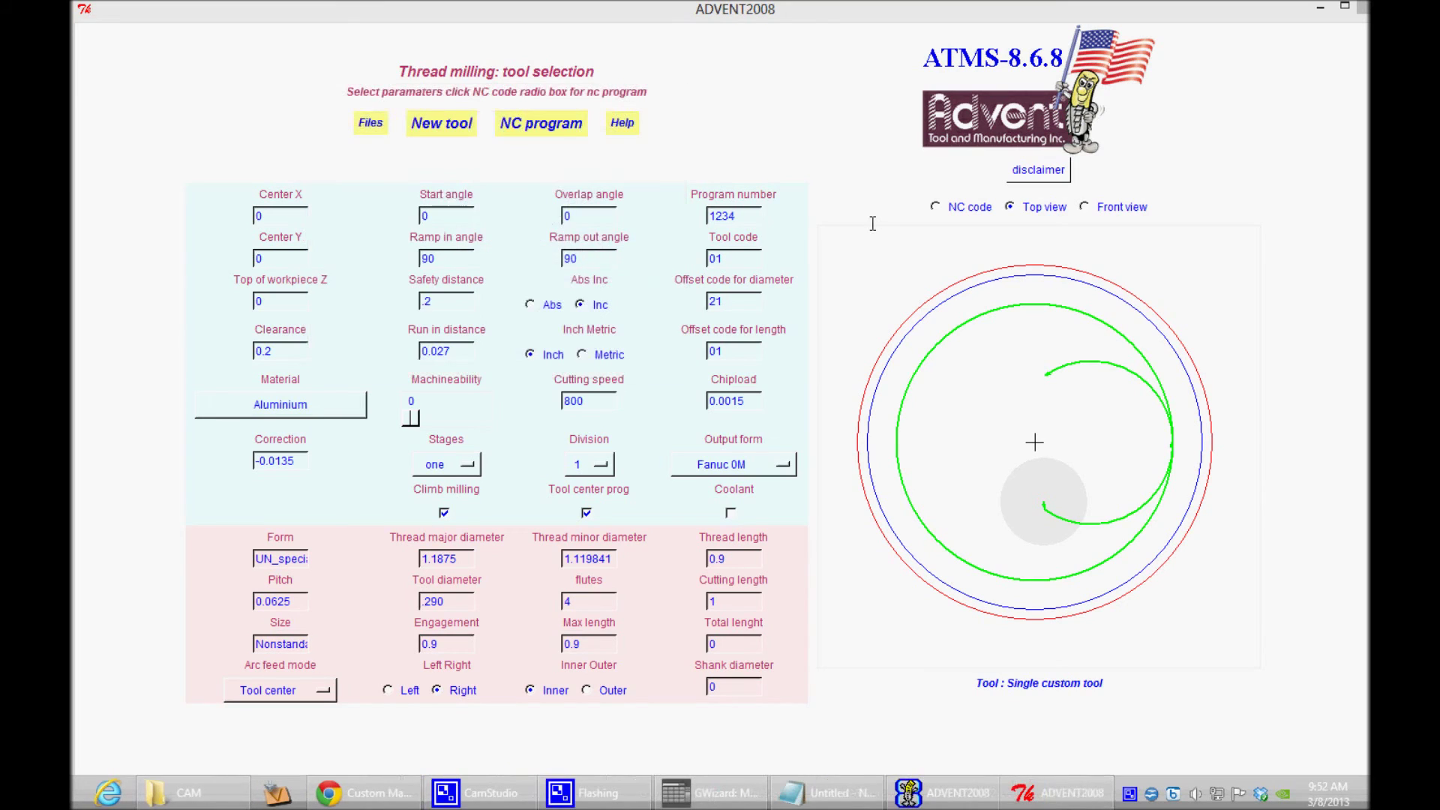